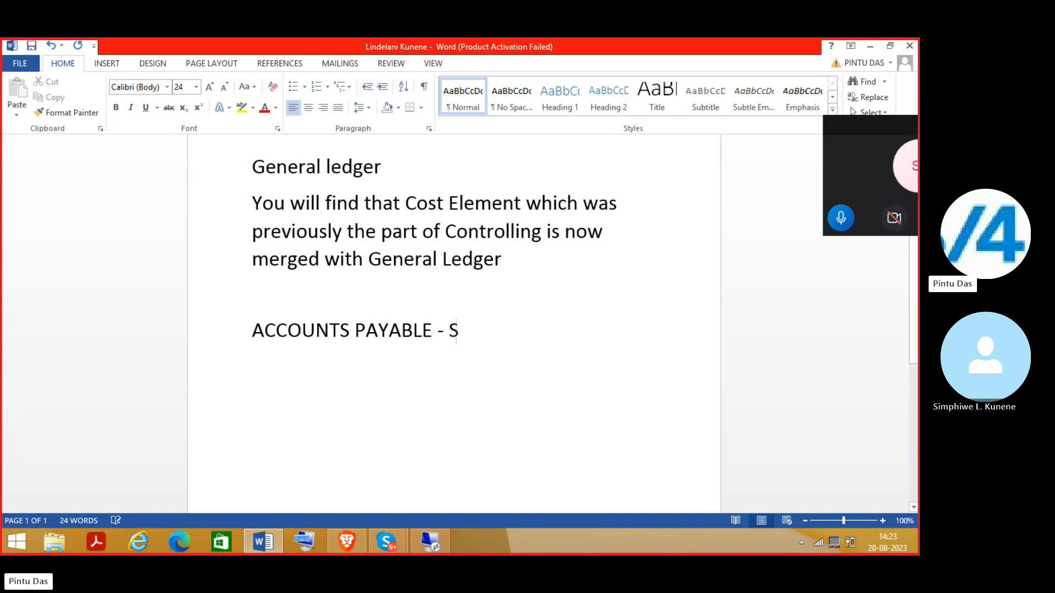
Complete the heading as "ACCOUNTS PAYABLE – SUPPLIERS/VENDORS" and add the line "We need G/Ls" below it.
{"action": "type", "text": "RS"}
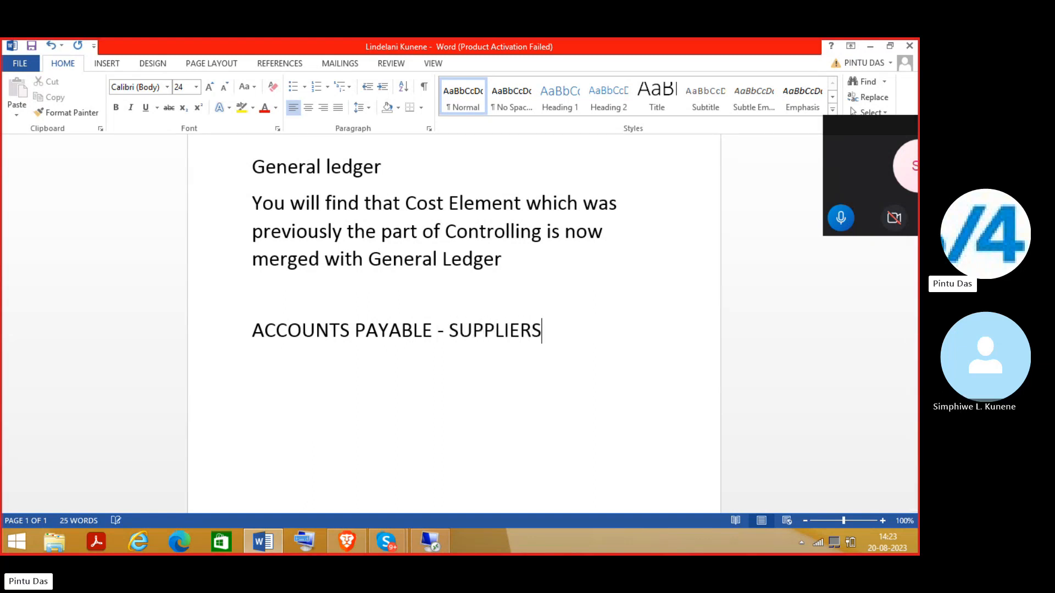
{"action": "type", "text": "/VENDORS"}
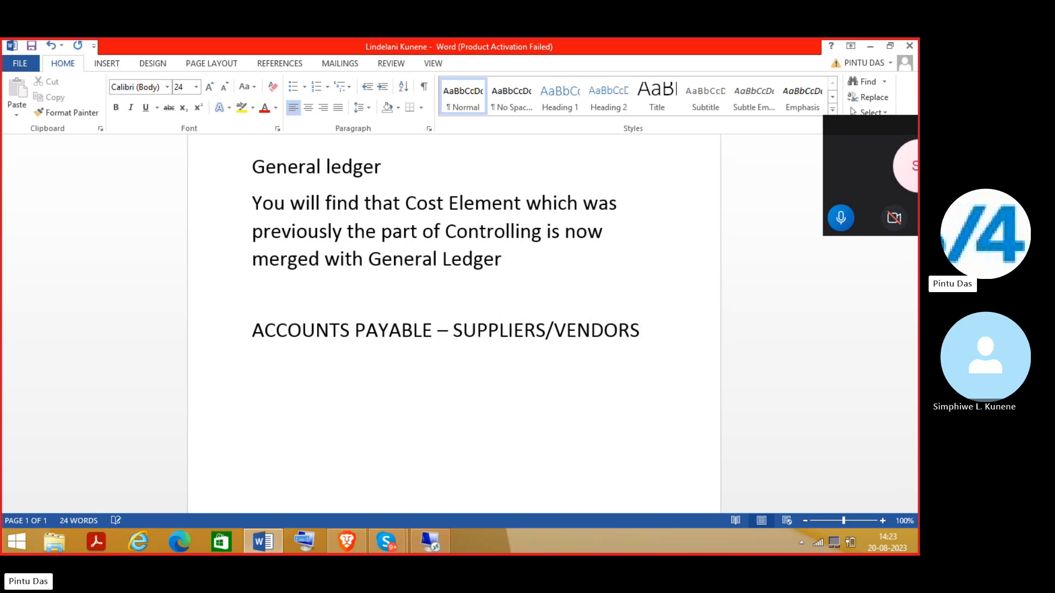
{"action": "key", "text": "Return"}
{"action": "type", "text": "We"}
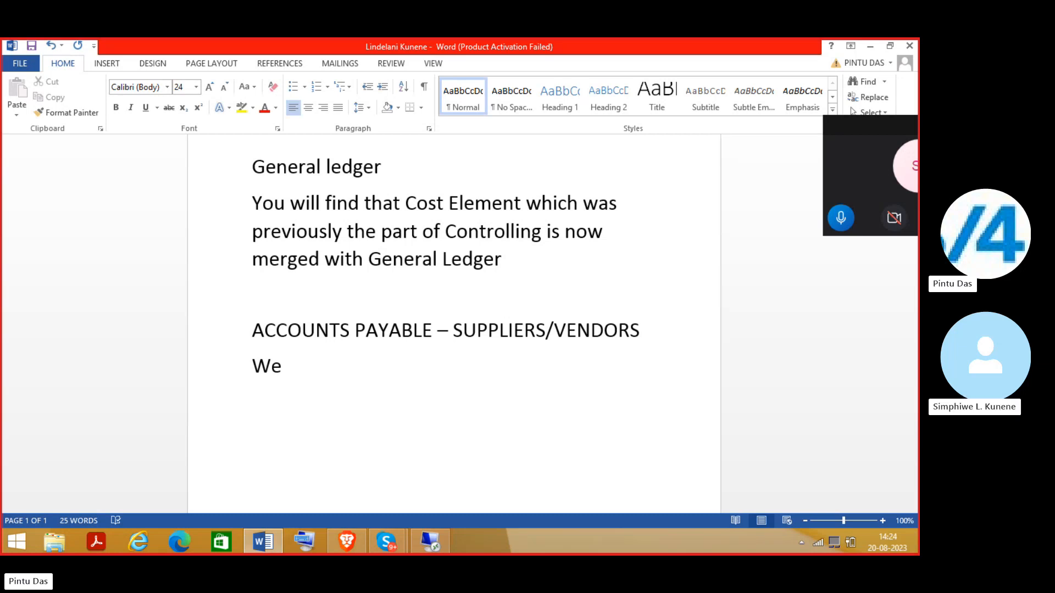
{"action": "type", "text": " need G"}
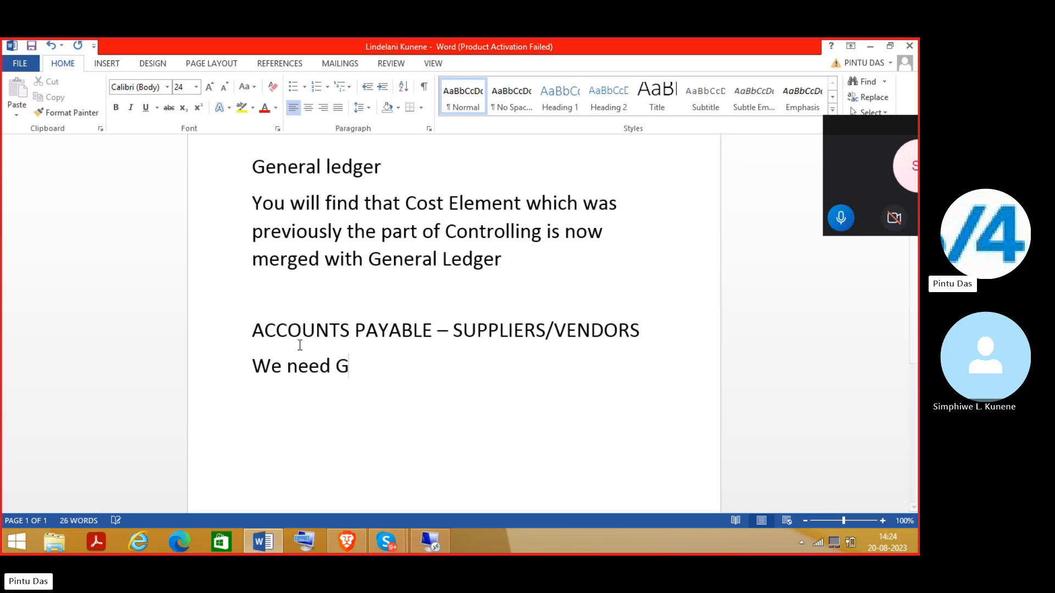
{"action": "type", "text": "/ls"}
{"action": "key", "text": "BackSpace"}
{"action": "key", "text": "BackSpace"}
{"action": "type", "text": "Ls "}
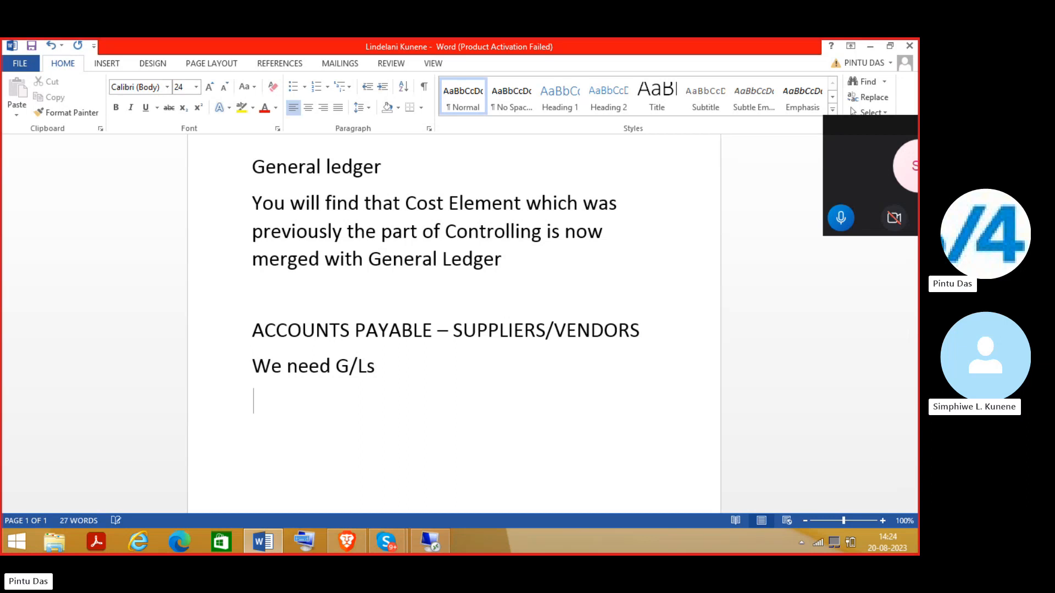
Write the line "Purchase Account – comes under Expenses ( Non PO invoices)" below "We need G/Ls".
{"action": "type", "text": "Pur"}
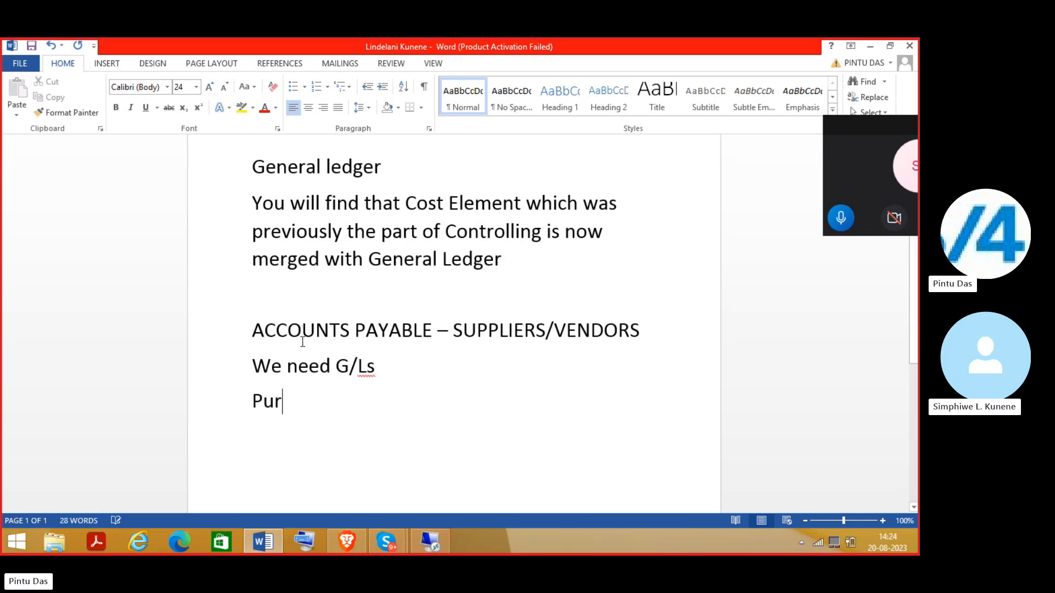
{"action": "type", "text": "chase Account "}
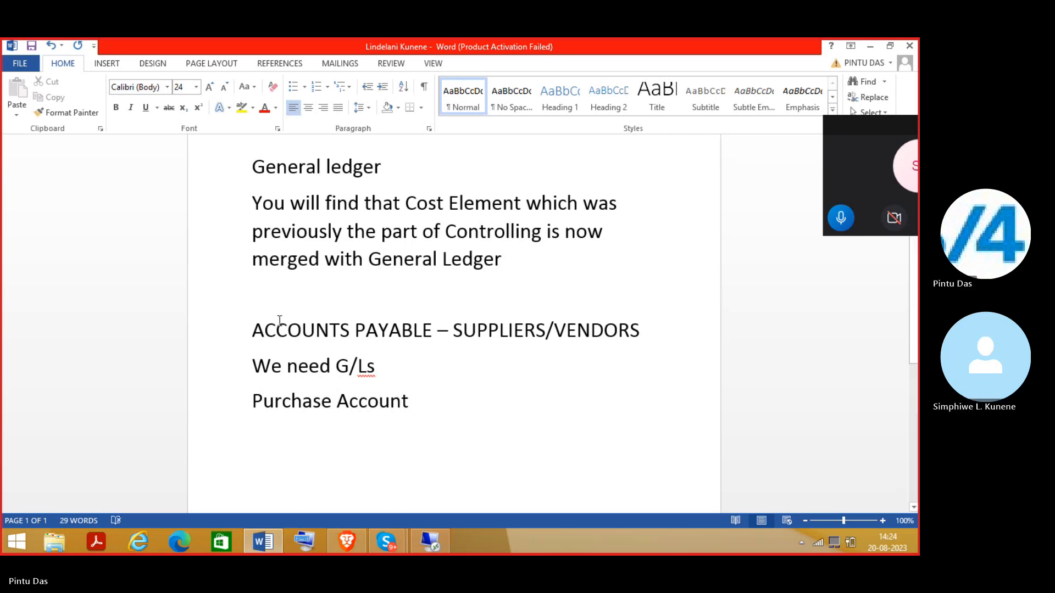
{"action": "type", "text": "-"}
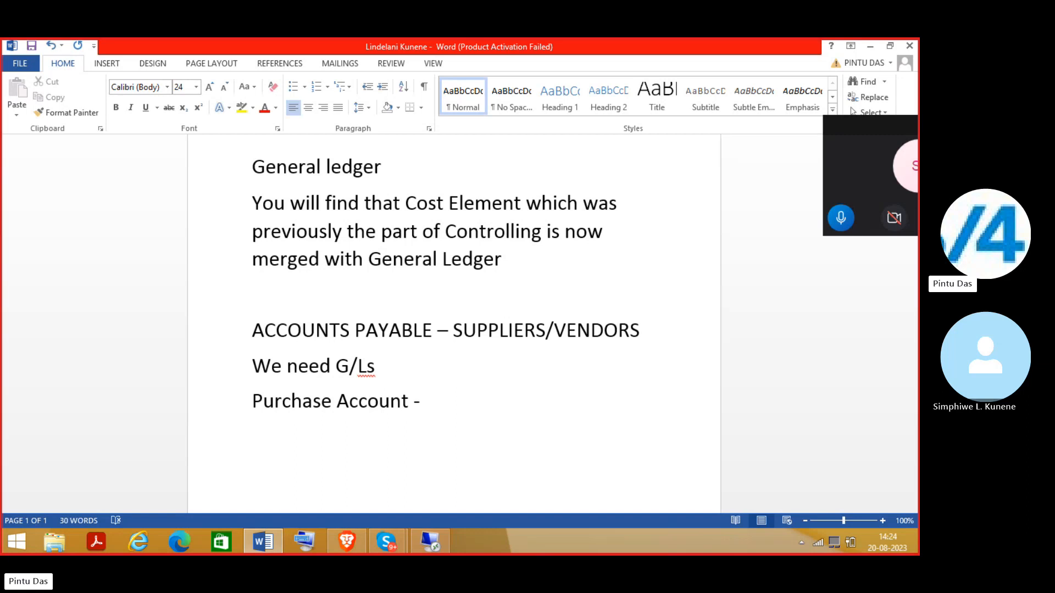
{"action": "type", "text": "comes under "}
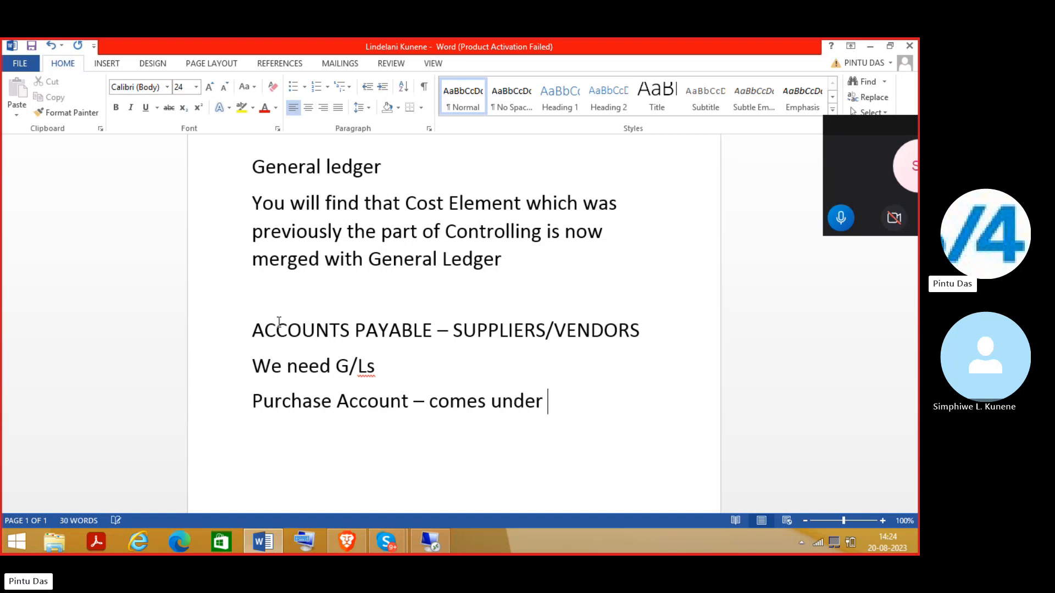
{"action": "type", "text": "Expenses"}
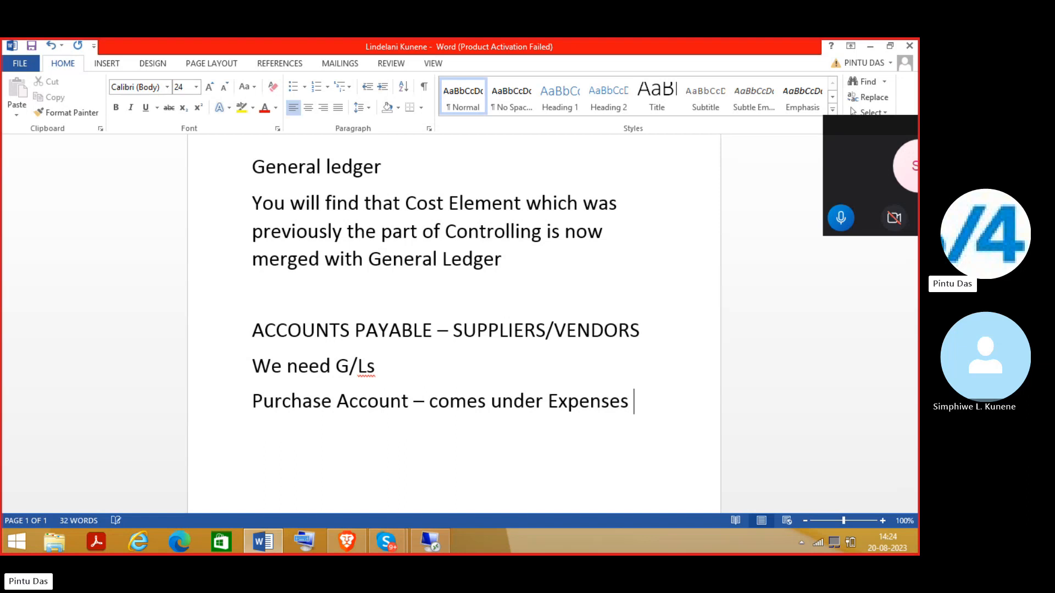
{"action": "type", "text": " ( N"}
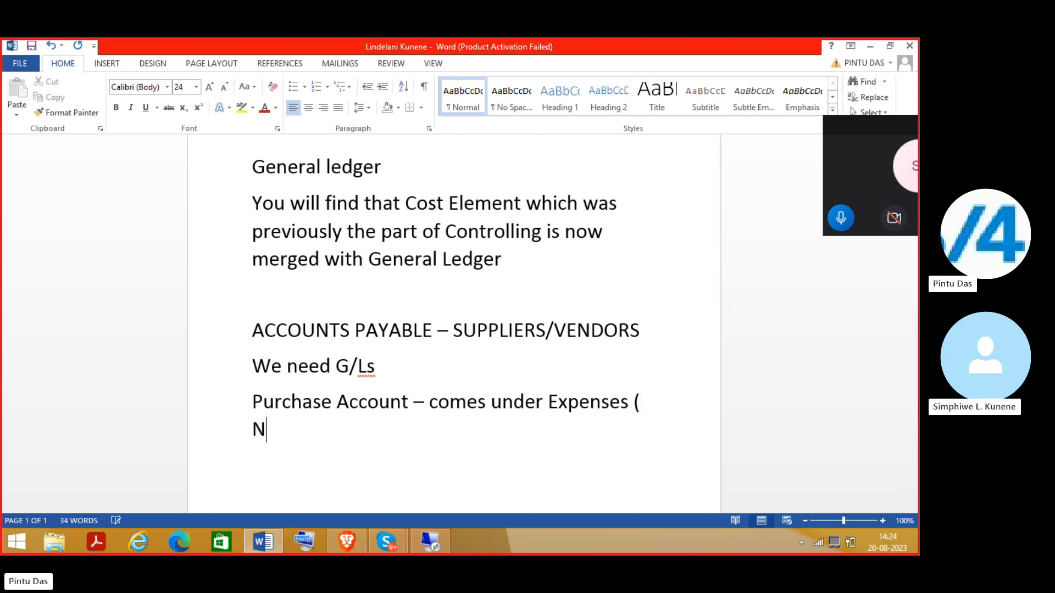
{"action": "type", "text": "on "}
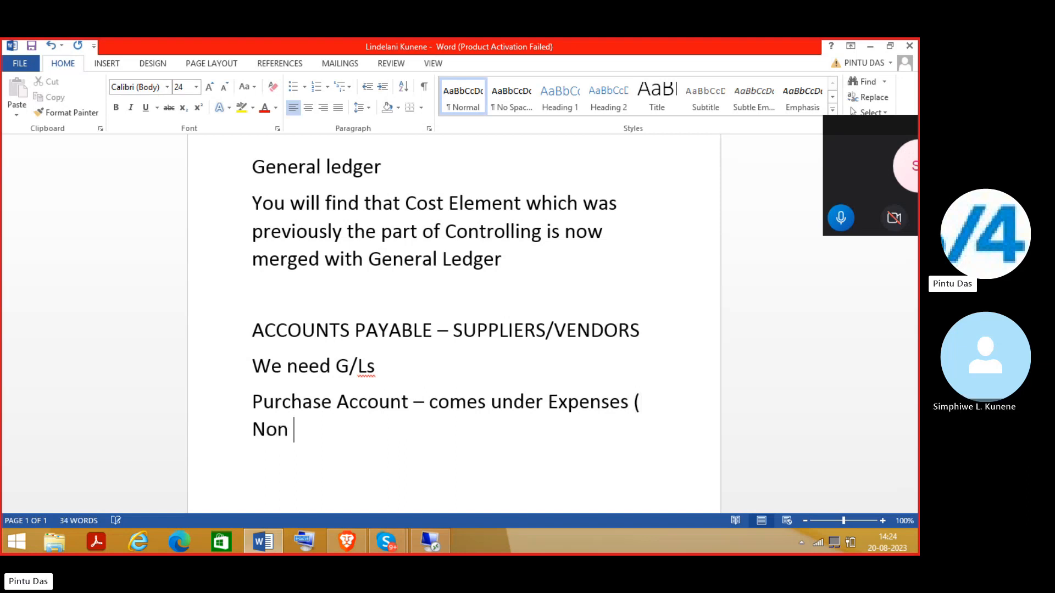
{"action": "type", "text": "PO "}
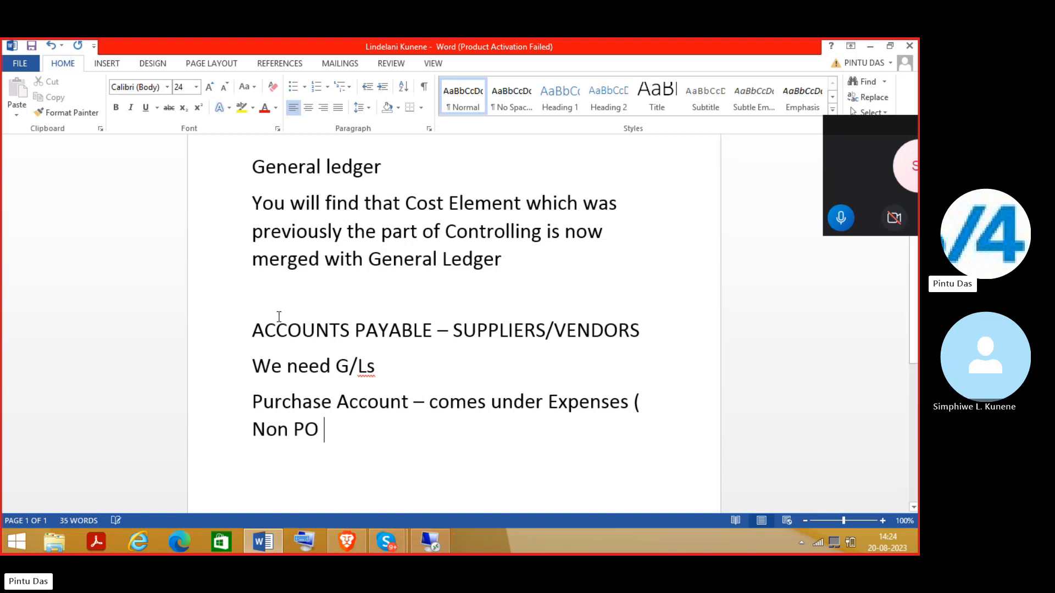
{"action": "type", "text": "invoices"}
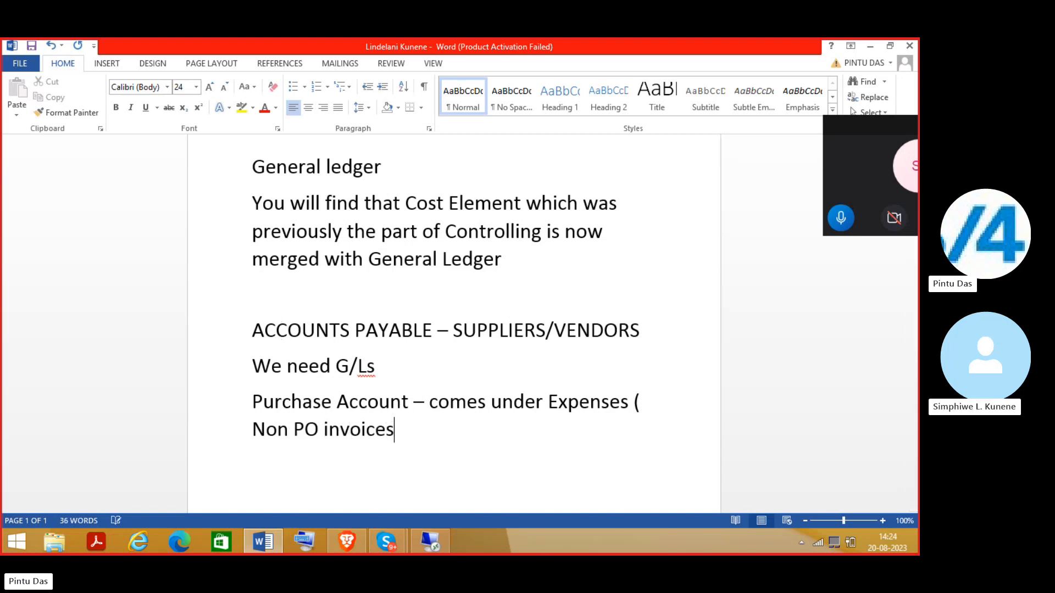
{"action": "type", "text": ")"}
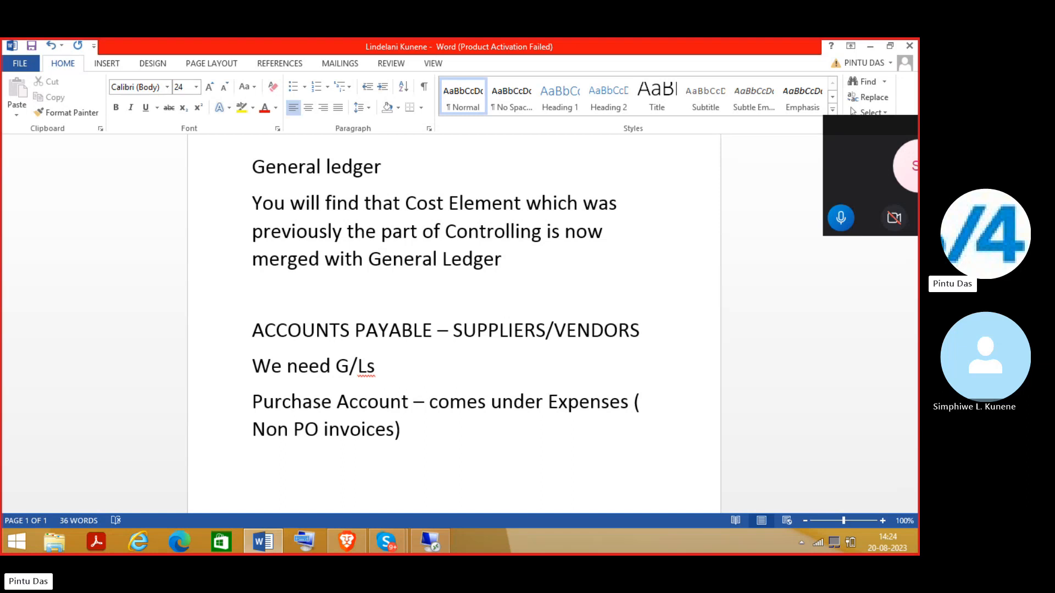
Add a new line reading "Inventory of Raw Materials – Asset ( PO related invoices )" below the Purchase Account line.
{"action": "key", "text": "Return"}
{"action": "type", "text": "Inventory "}
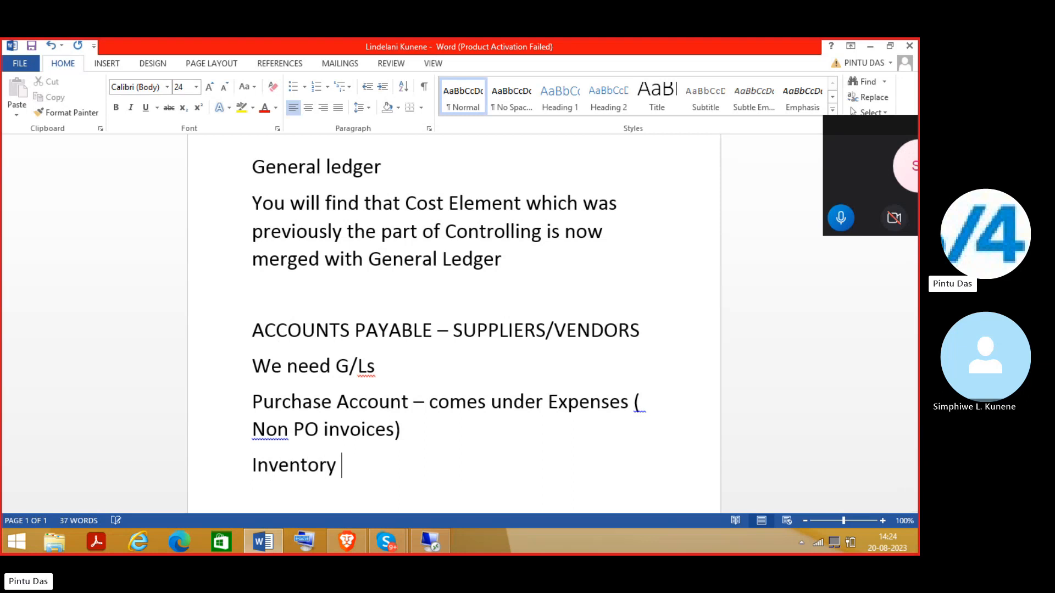
{"action": "type", "text": "of Rae"}
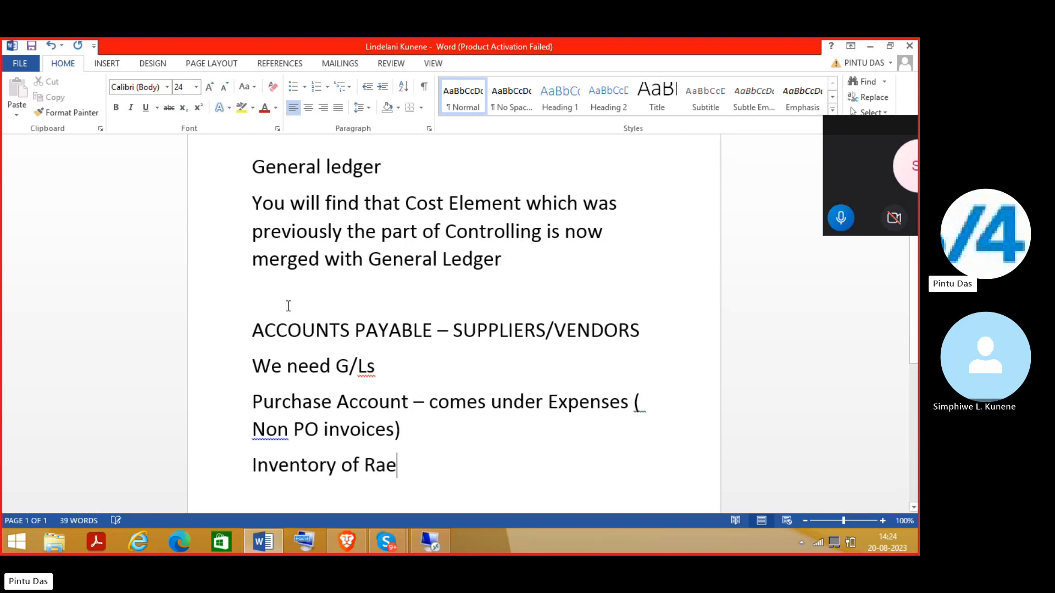
{"action": "key", "text": "BackSpace"}
{"action": "type", "text": "w Mater"}
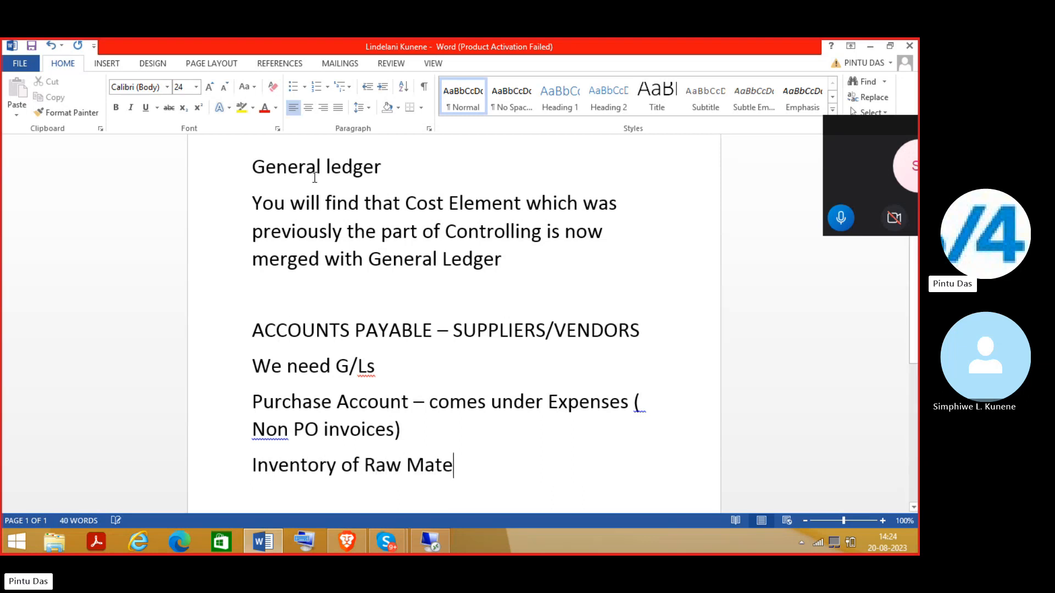
{"action": "type", "text": "ials"}
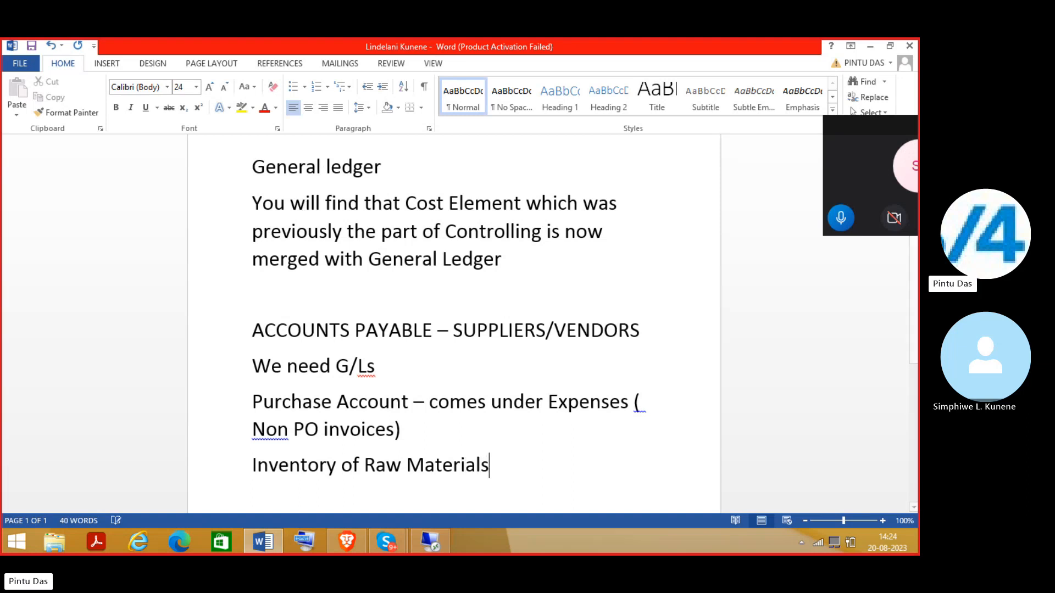
{"action": "type", "text": " - Assest"}
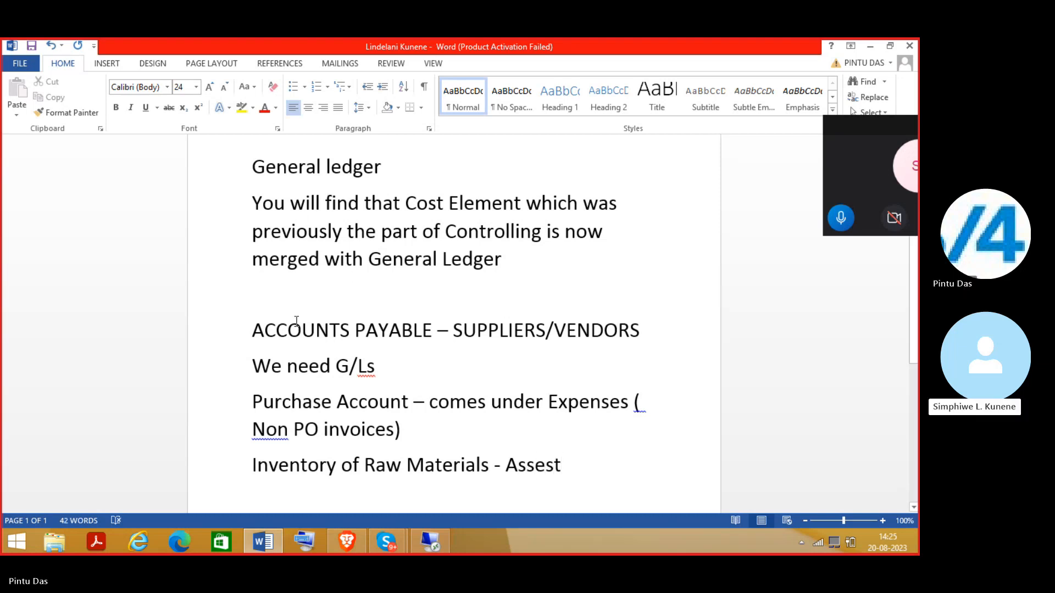
{"action": "key", "text": "BackSpace"}
{"action": "key", "text": "BackSpace"}
{"action": "key", "text": "BackSpace"}
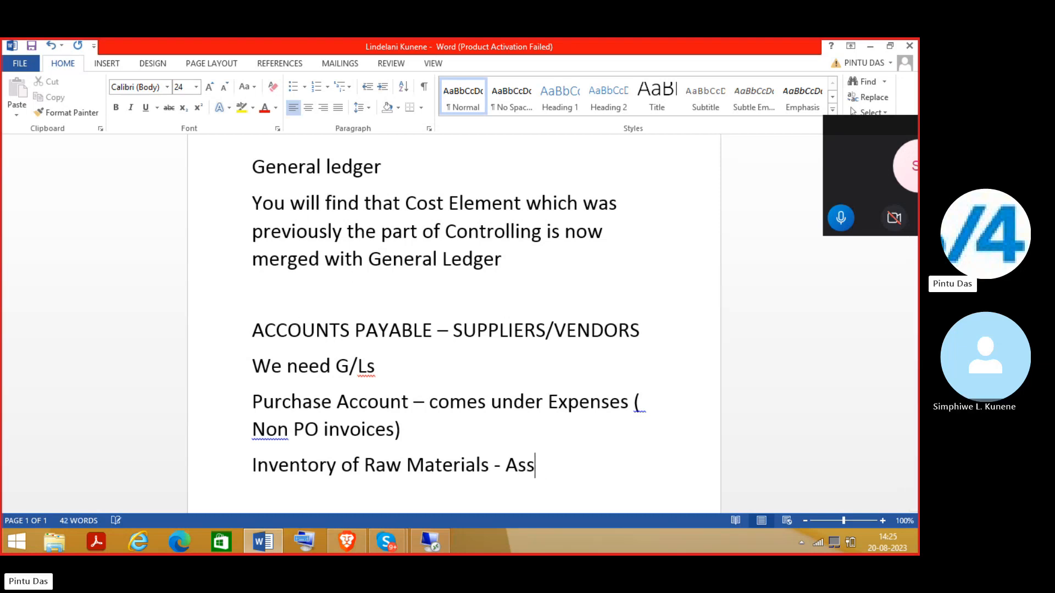
{"action": "type", "text": "et"}
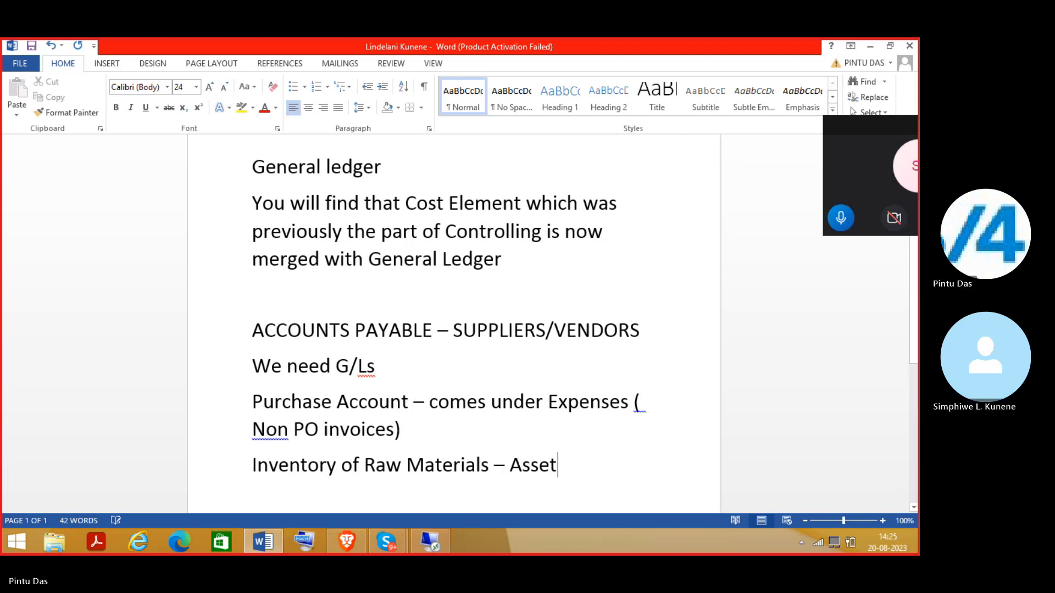
{"action": "type", "text": " ( "}
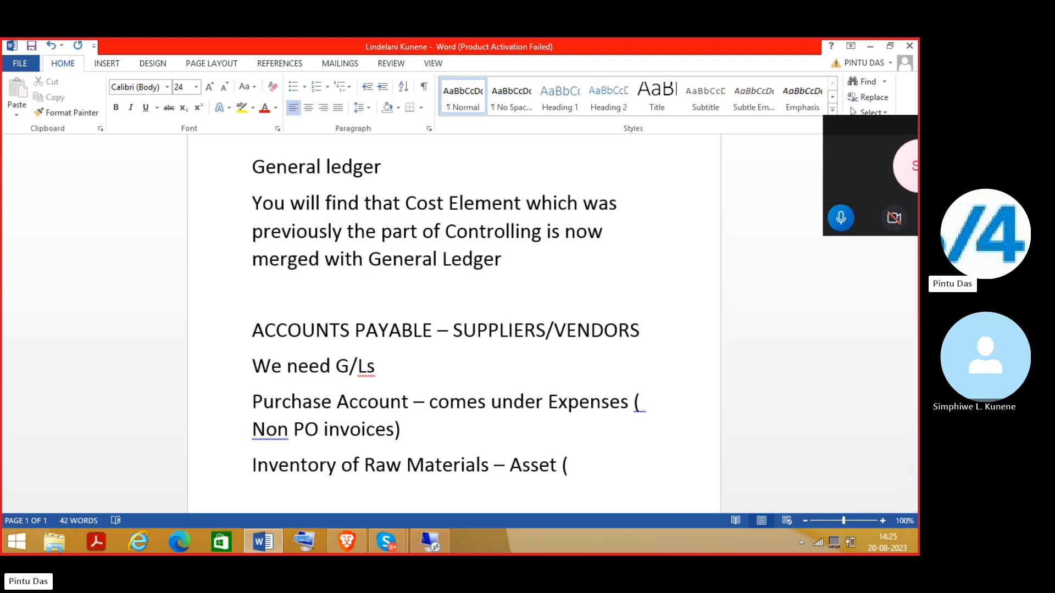
{"action": "type", "text": "PO relate"}
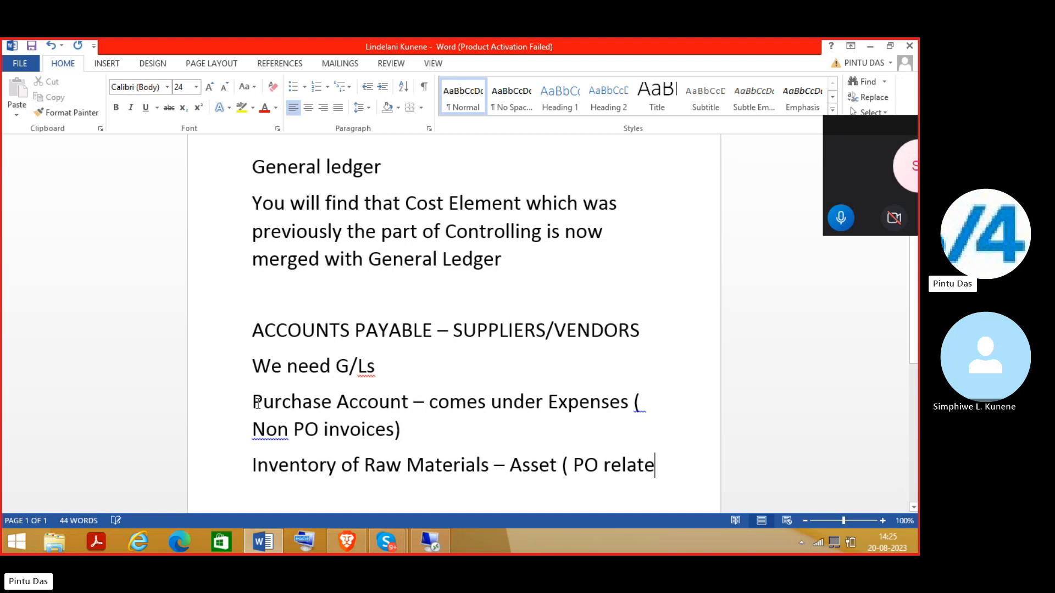
{"action": "type", "text": "d invoices"}
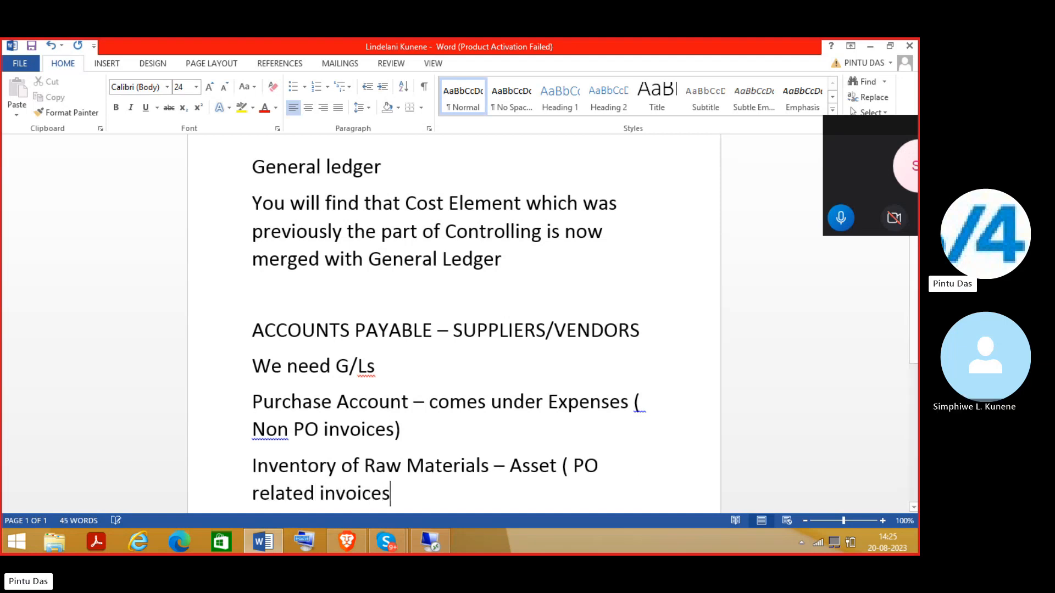
{"action": "type", "text": " )"}
Add a new line reading "Sundry Creditors – Liablitiy side" below the Inventory of Raw Materials line.
{"action": "key", "text": "Return"}
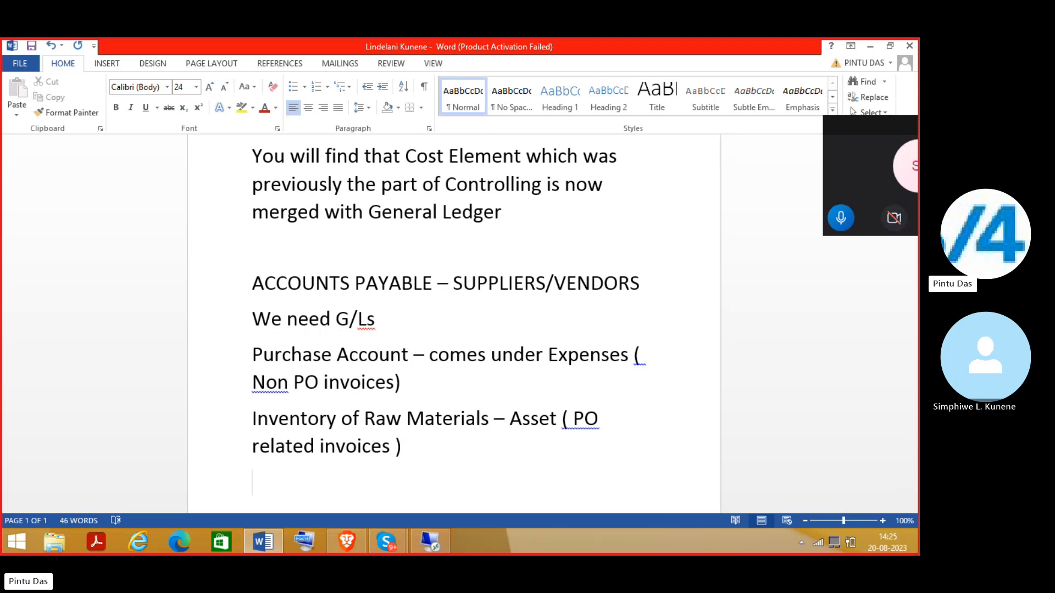
{"action": "type", "text": "Sundry"}
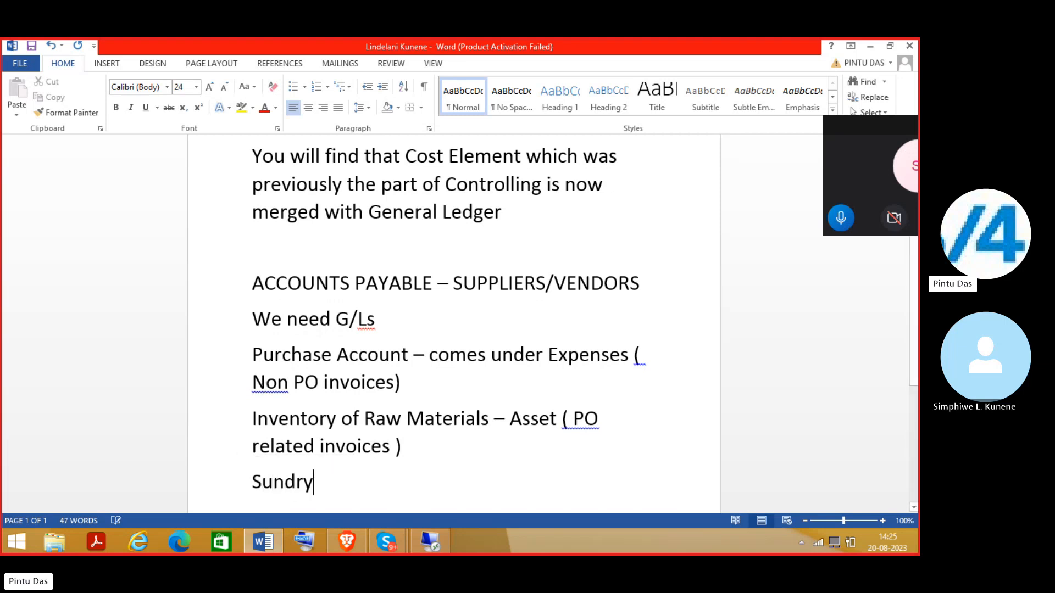
{"action": "type", "text": " Cred"}
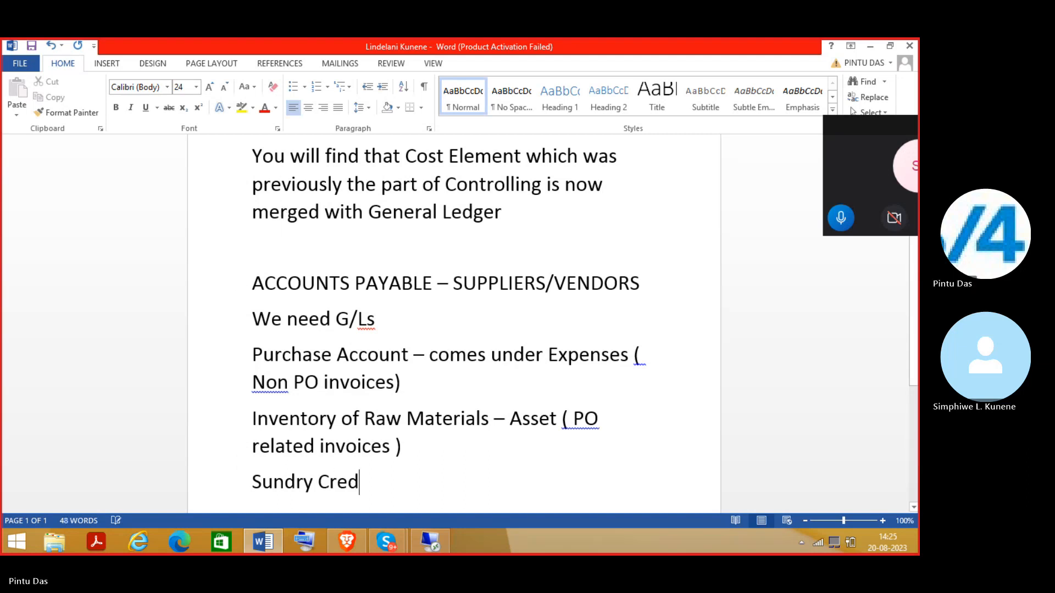
{"action": "type", "text": "itors "}
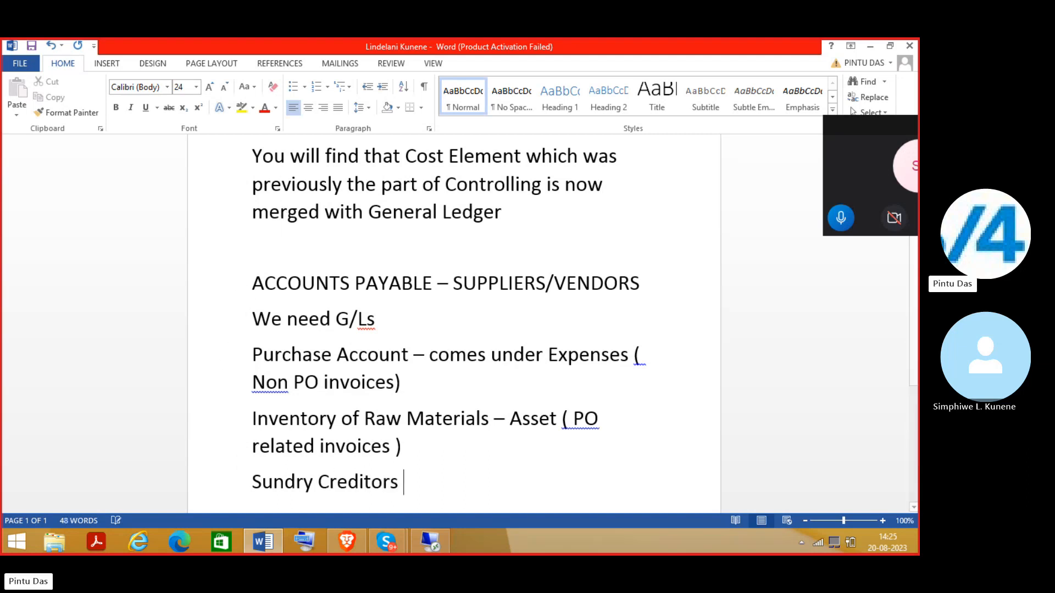
{"action": "type", "text": "("}
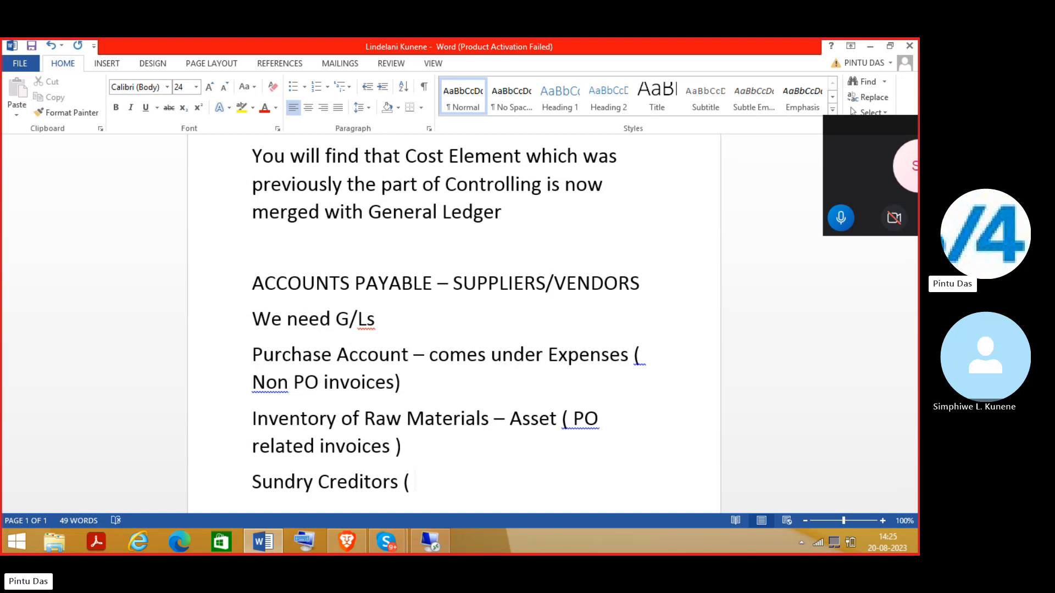
{"action": "key", "text": "BackSpace"}
{"action": "key", "text": "BackSpace"}
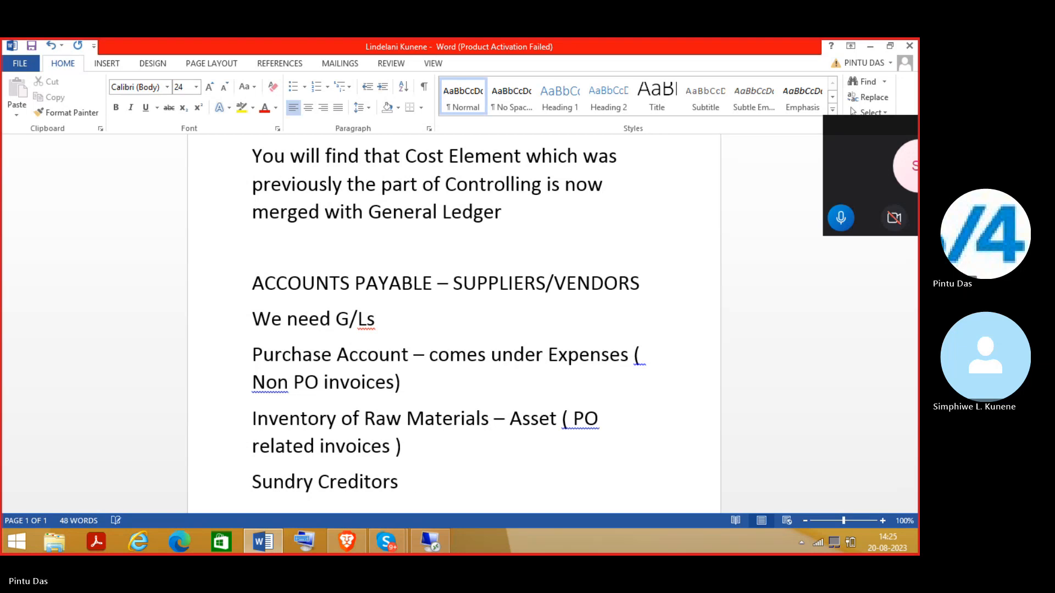
{"action": "type", "text": "- L"}
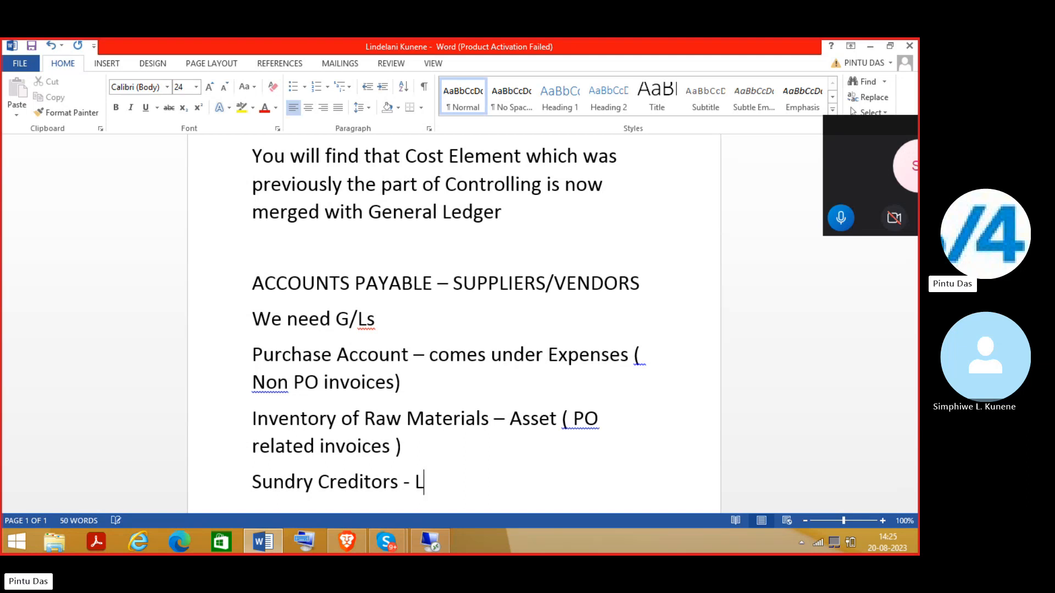
{"action": "type", "text": "iablitiy side"}
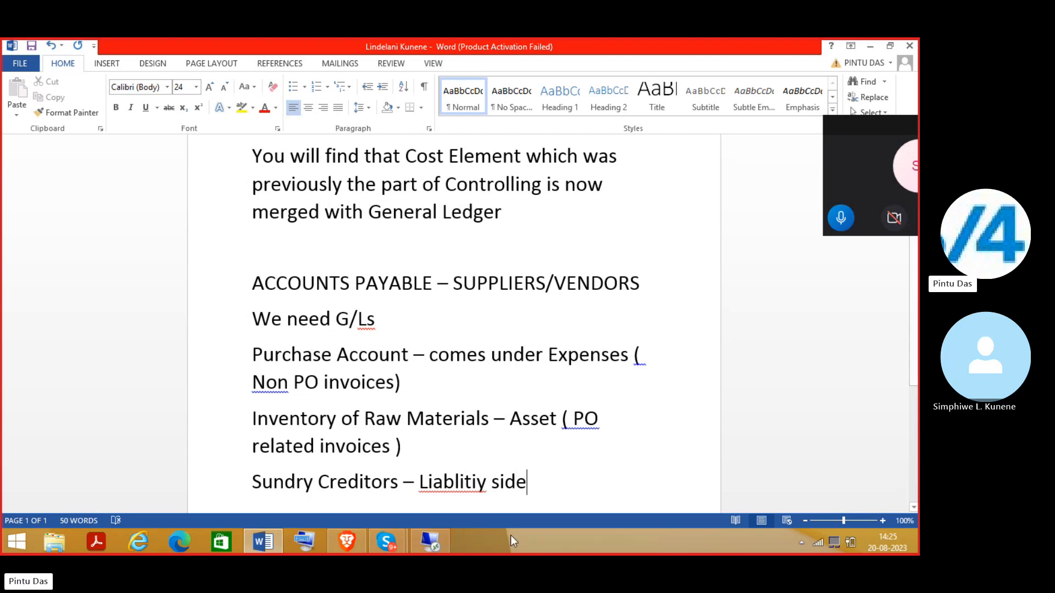
Correct the misspelled word in the Sundry Creditors line to "Liability".
{"action": "left_click", "coordinate": [456, 482]}
{"action": "type", "text": "il"}
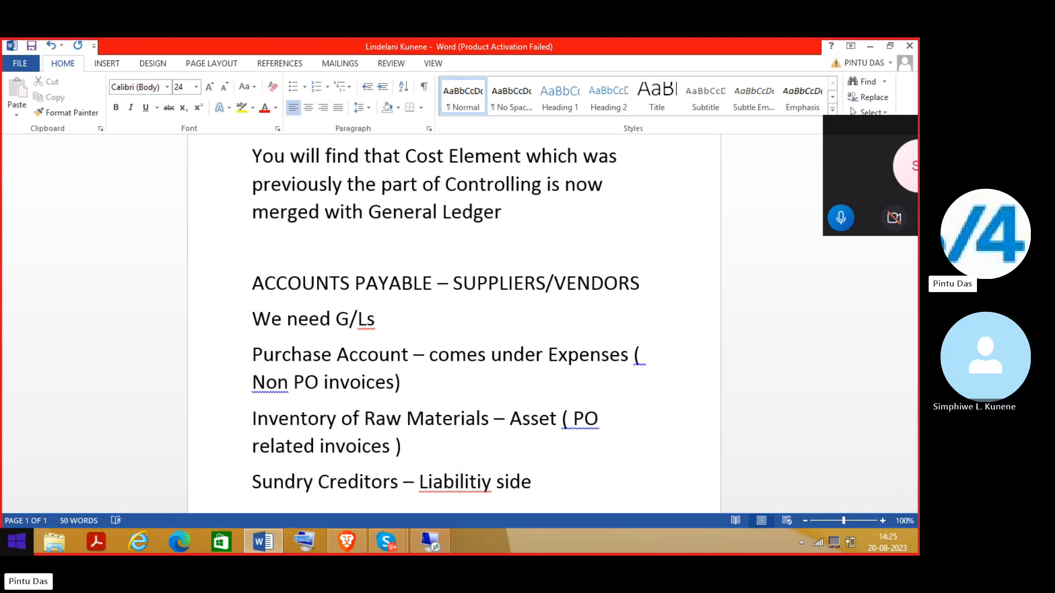
{"action": "left_click", "coordinate": [476, 481]}
{"action": "key", "text": "Delete"}
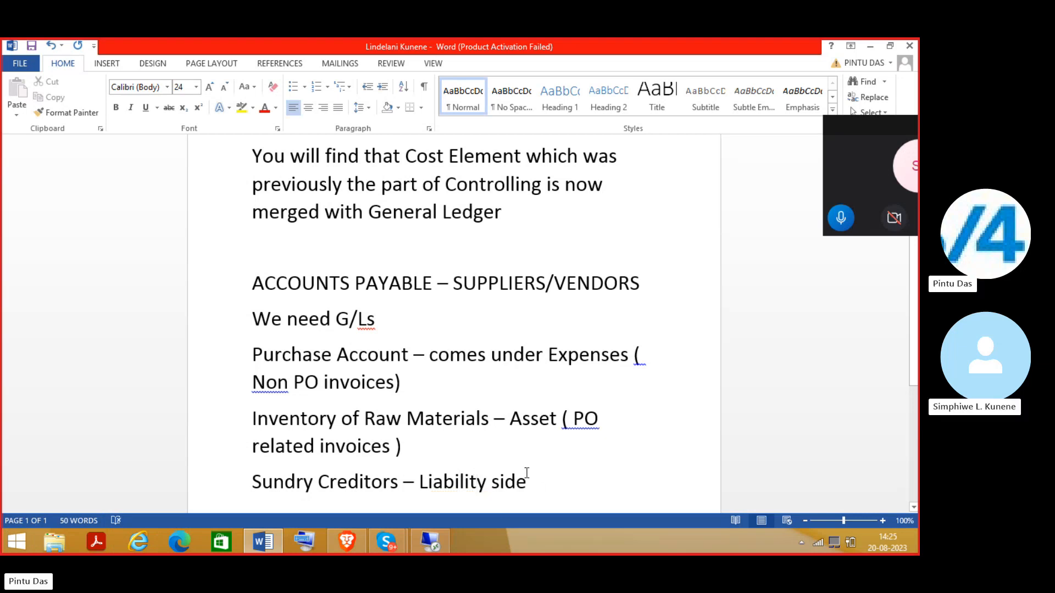
Extend the Sundry Creditors line after "Liability side" with the text "fo the Balance Sheet)".
{"action": "left_click", "coordinate": [532, 484]}
{"action": "type", "text": "fo the Ban"}
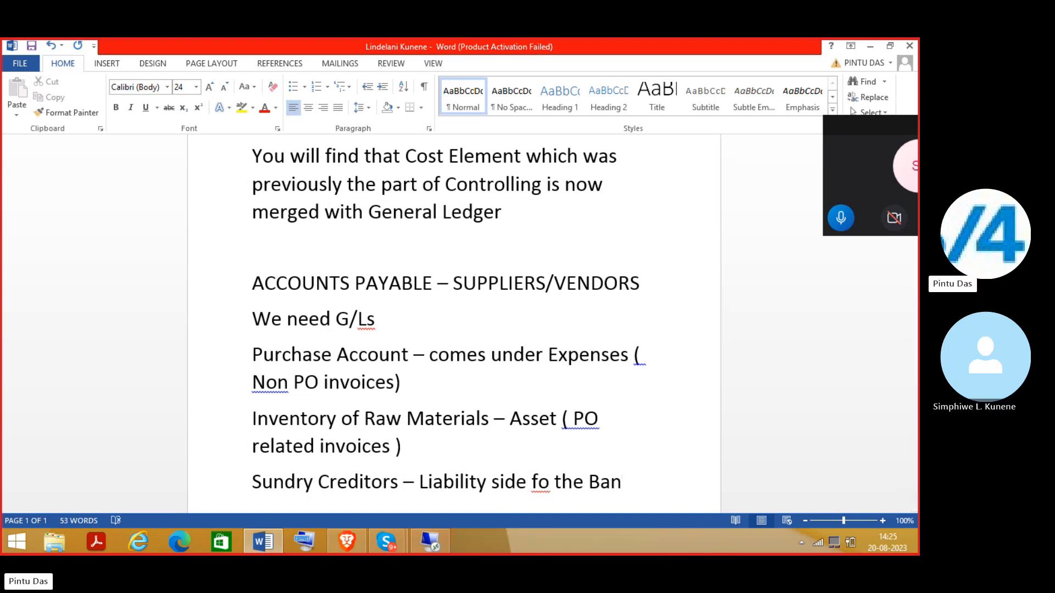
{"action": "key", "text": "BackSpace"}
{"action": "type", "text": "ala"}
{"action": "key", "text": "BackSpace"}
{"action": "key", "text": "BackSpace"}
{"action": "key", "text": "BackSpace"}
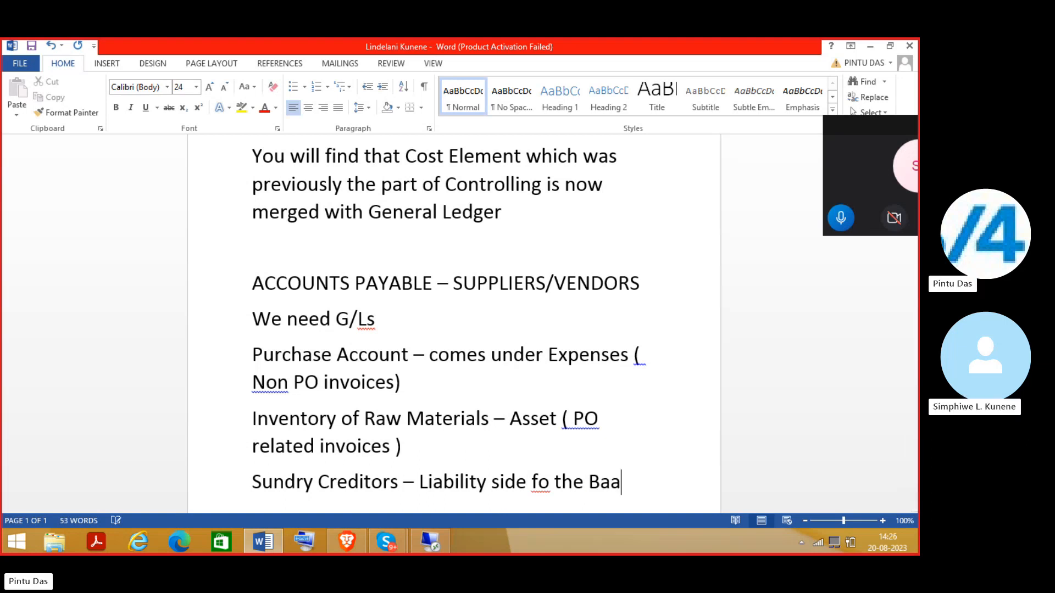
{"action": "type", "text": "lace"}
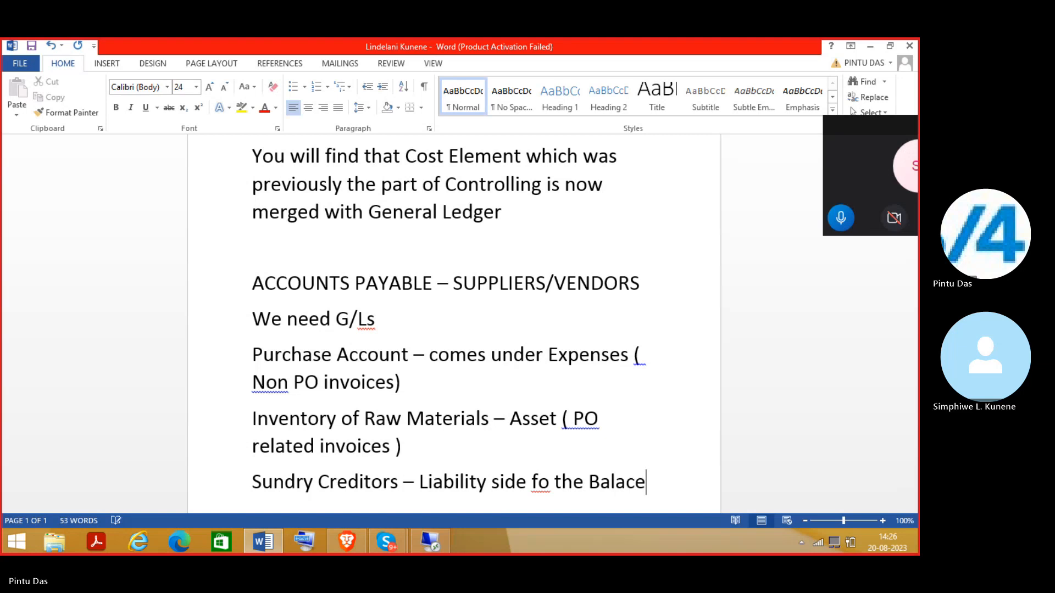
{"action": "key", "text": "BackSpace"}
{"action": "key", "text": "BackSpace"}
{"action": "key", "text": "BackSpace"}
{"action": "key", "text": "BackSpace"}
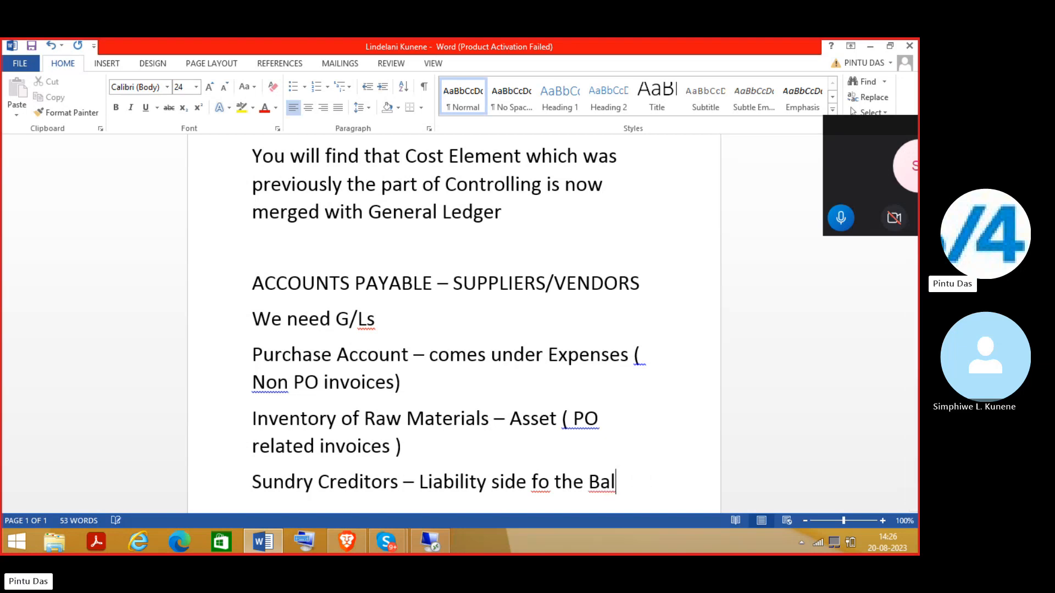
{"action": "type", "text": "ance Sheet"}
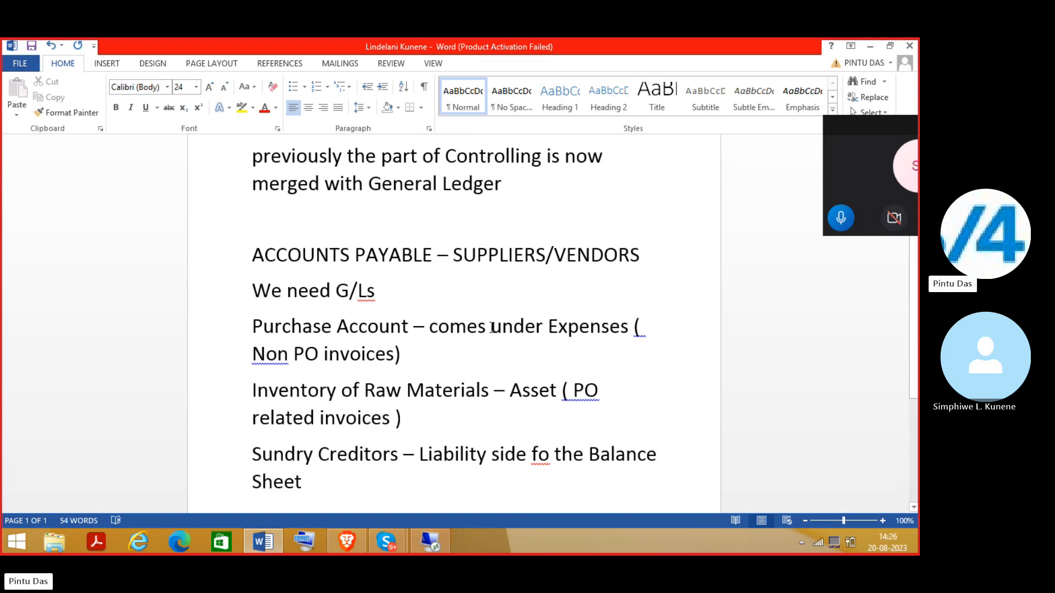
{"action": "type", "text": ") "}
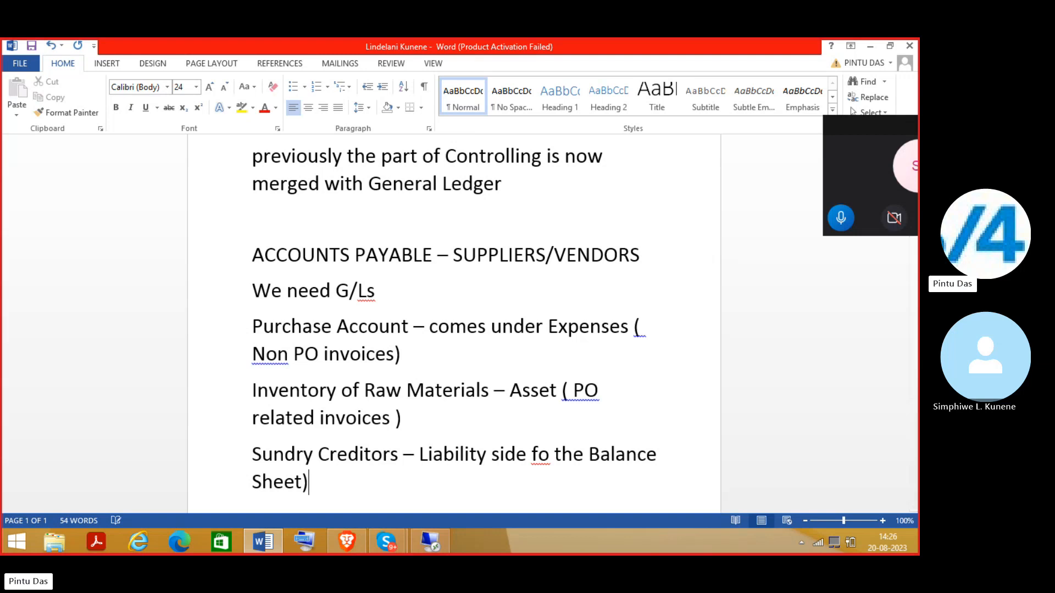
Continue the Sundry Creditors paragraph with "It is also known as reconciliation account".
{"action": "type", "text": "It is also "}
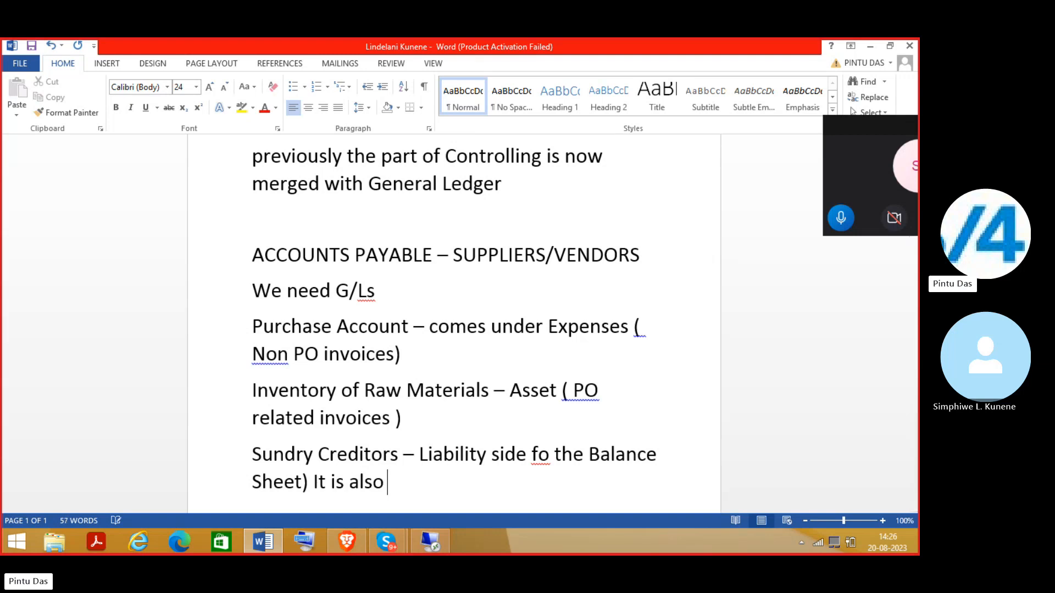
{"action": "type", "text": "known as "}
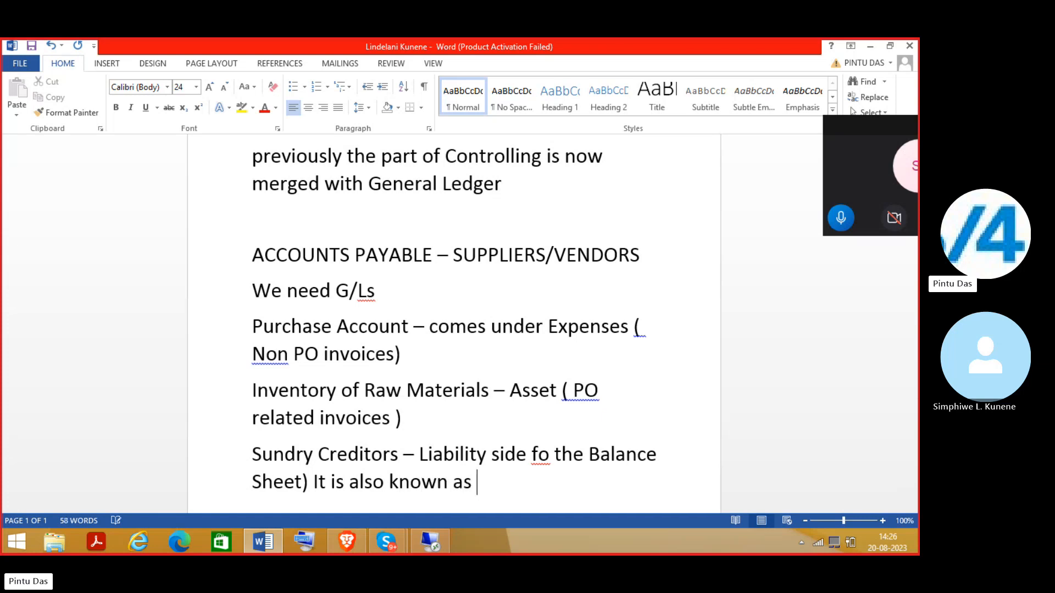
{"action": "type", "text": "reconciliation account"}
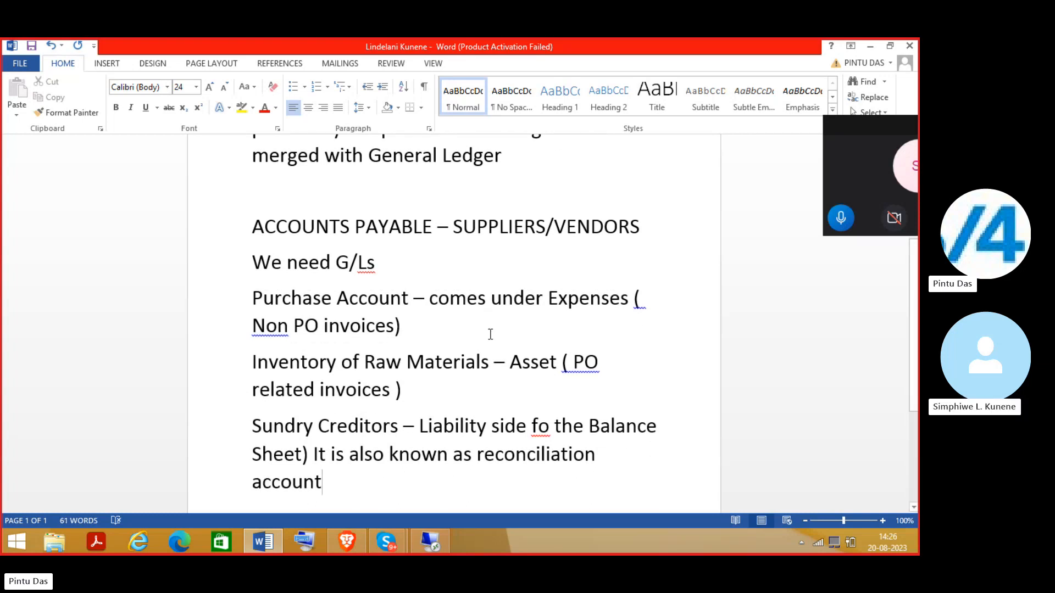
End that sentence with a period and add "You cannot make direct entry into Reconciliation A/c" to the Sundry Creditors paragraph.
{"action": "type", "text": ". Y"}
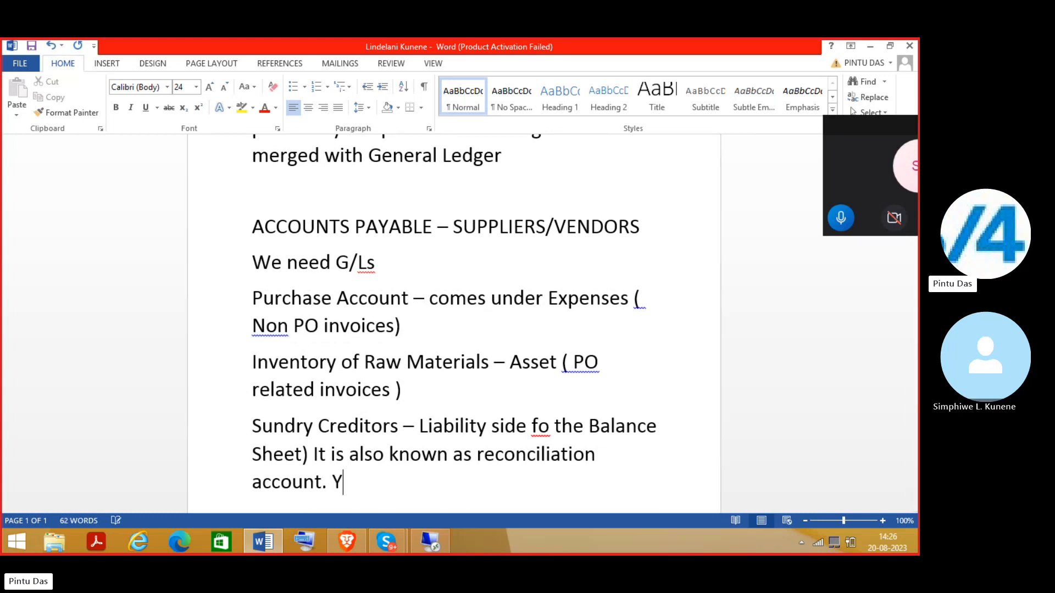
{"action": "type", "text": "ou cannot make die"}
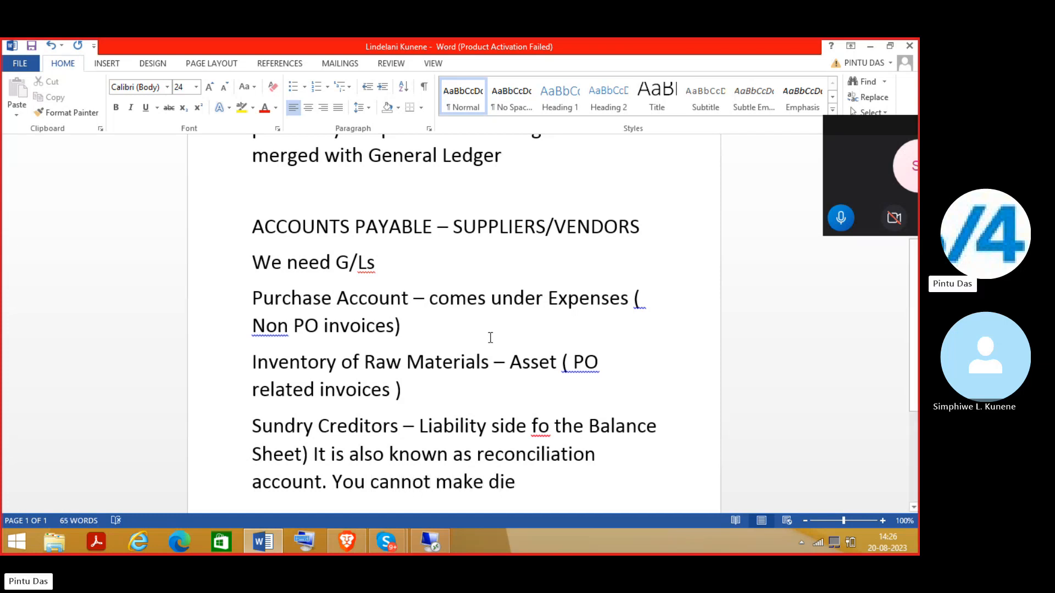
{"action": "key", "text": "BackSpace"}
{"action": "type", "text": "rect entr"}
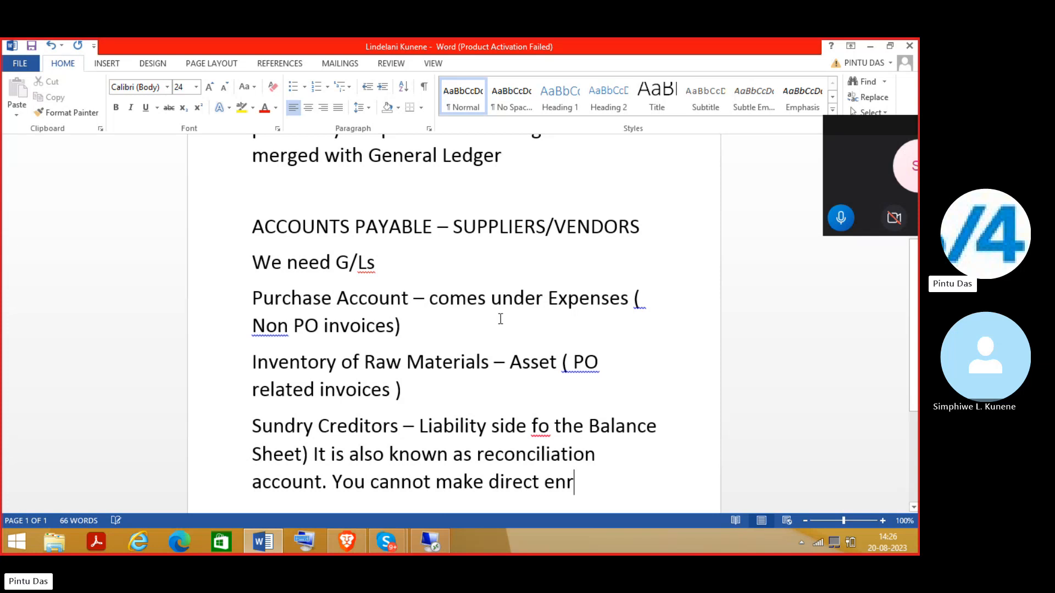
{"action": "key", "text": "BackSpace"}
{"action": "type", "text": "try into"}
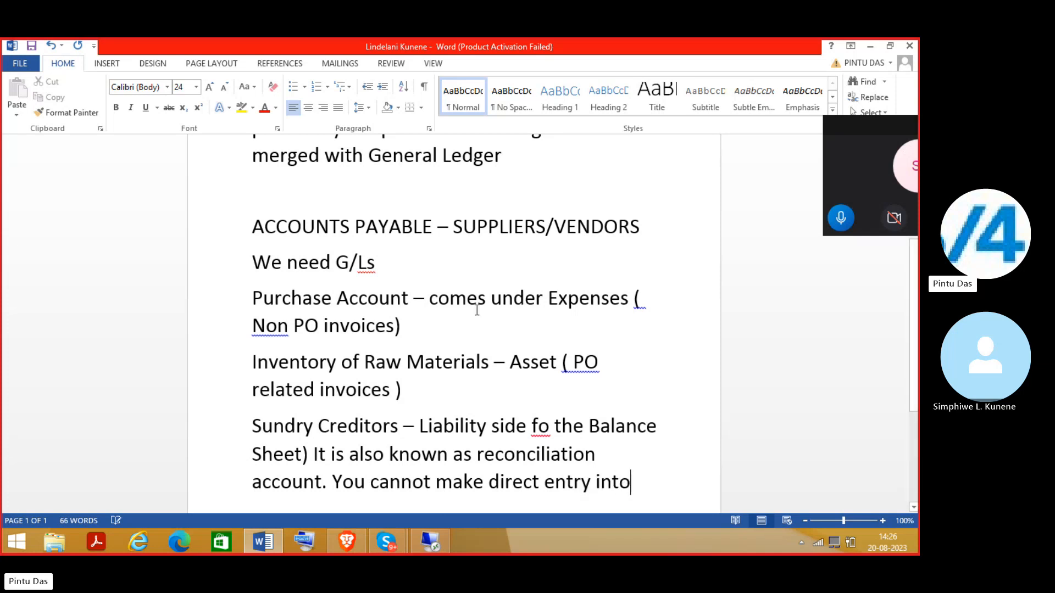
{"action": "type", "text": " Recib"}
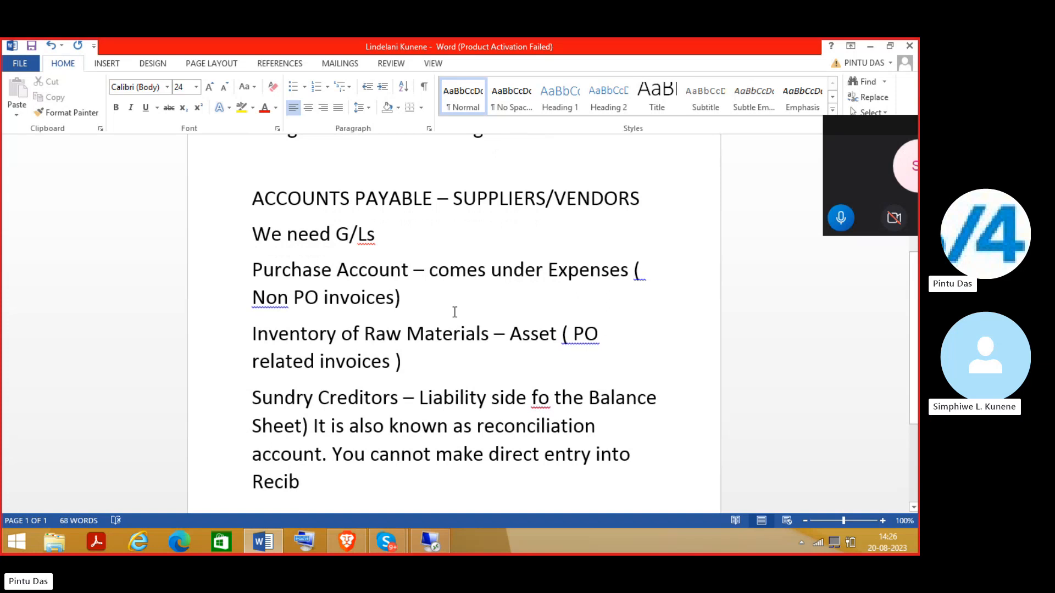
{"action": "key", "text": "BackSpace"}
{"action": "key", "text": "BackSpace"}
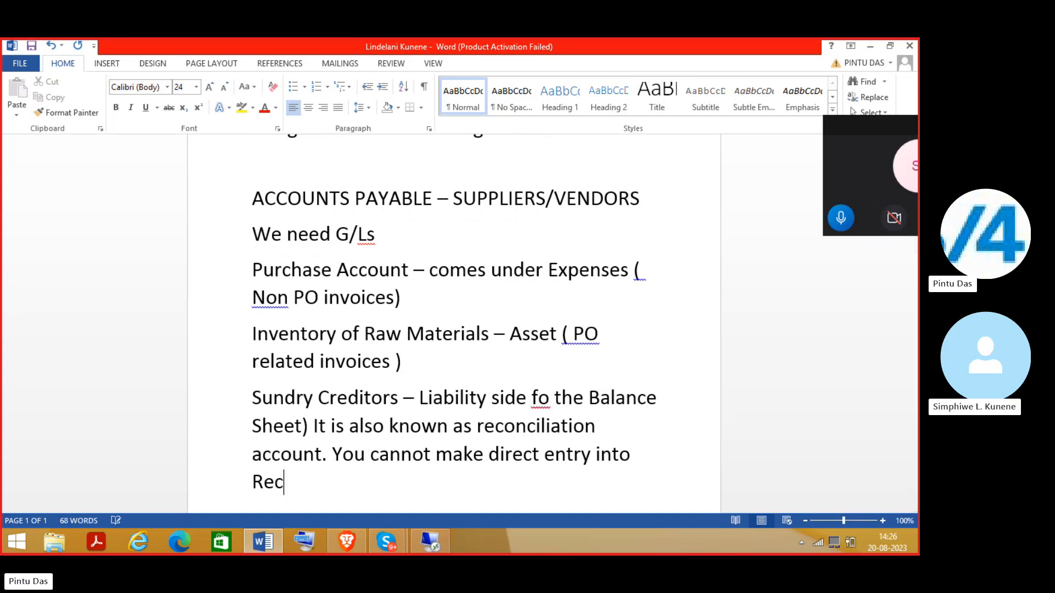
{"action": "type", "text": "oc"}
{"action": "key", "text": "BackSpace"}
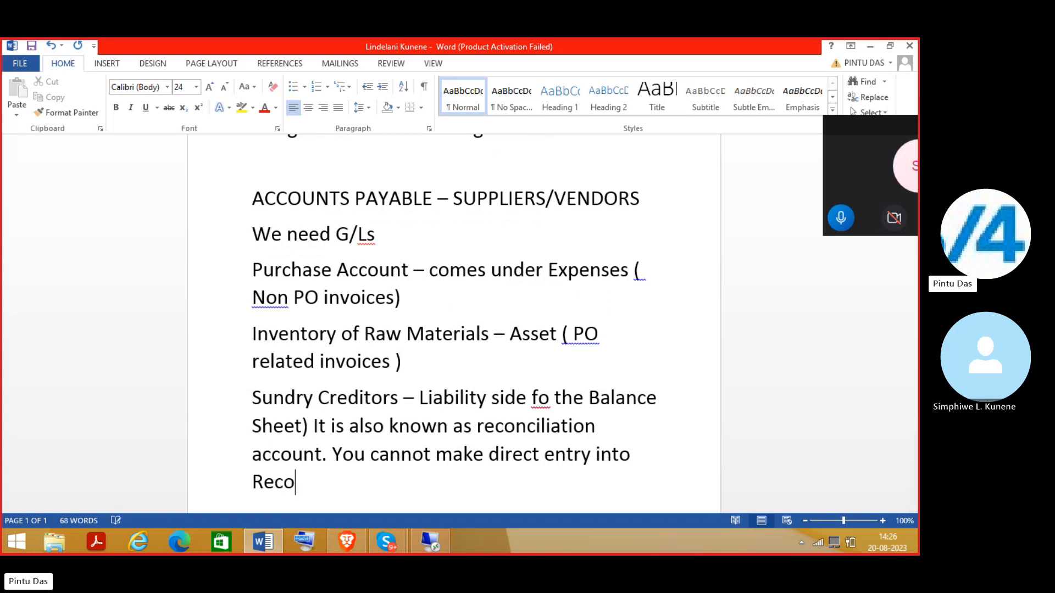
{"action": "type", "text": "nciliati"}
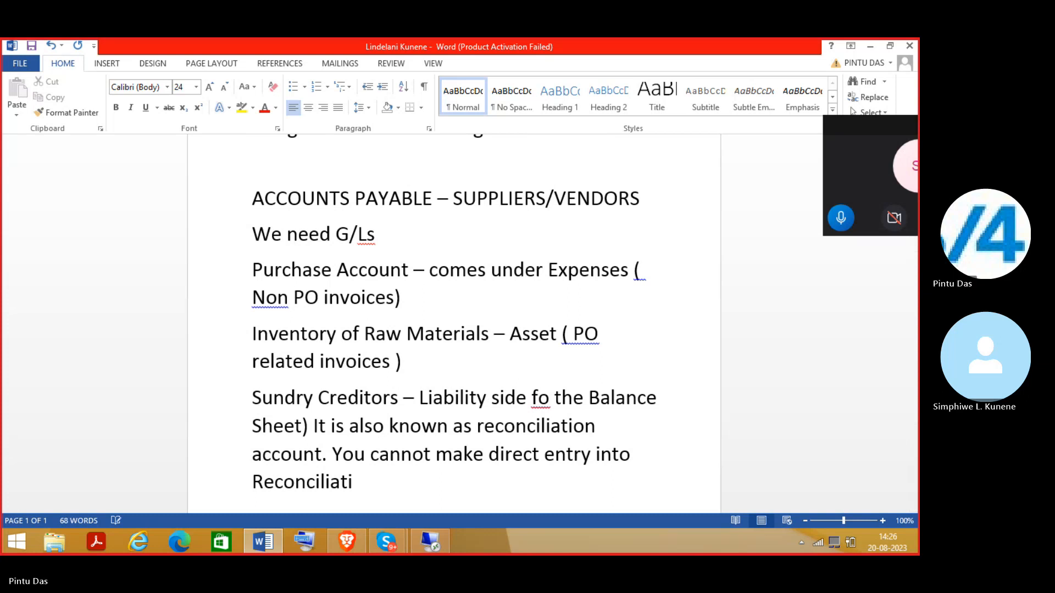
{"action": "type", "text": "on A"}
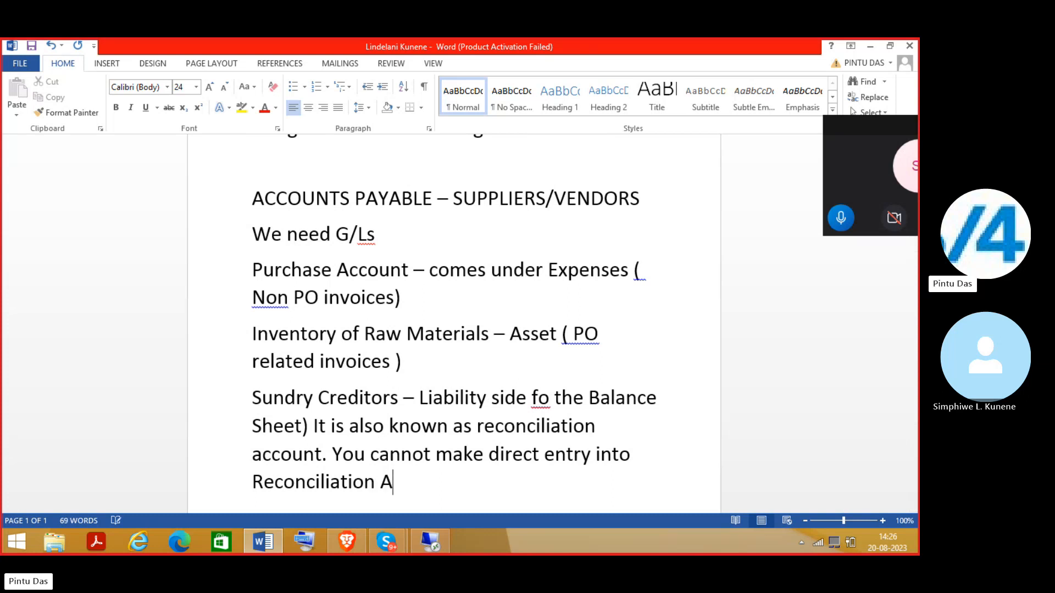
{"action": "type", "text": "/c"}
Add a new line reading "Document Type and Number Range" below the Sundry Creditors paragraph.
{"action": "key", "text": "Return"}
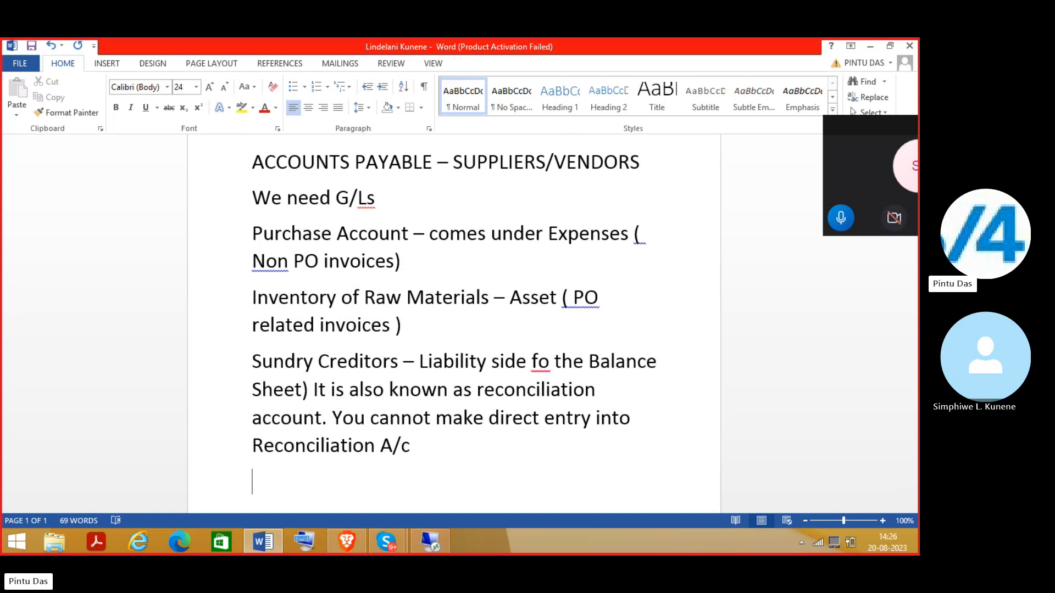
{"action": "type", "text": "Document "}
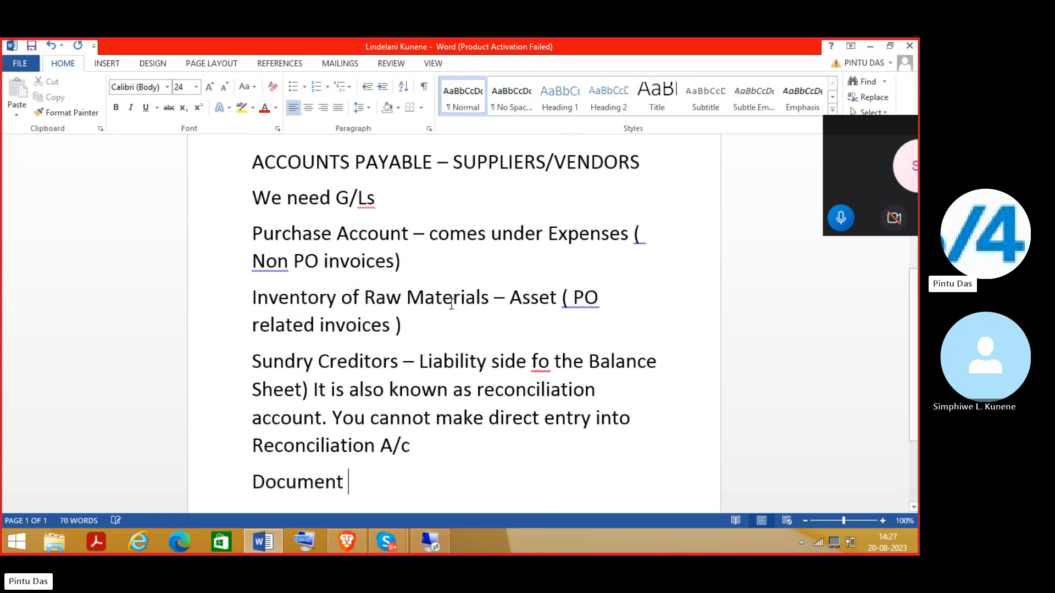
{"action": "type", "text": "Typ"}
{"action": "type", "text": "e an"}
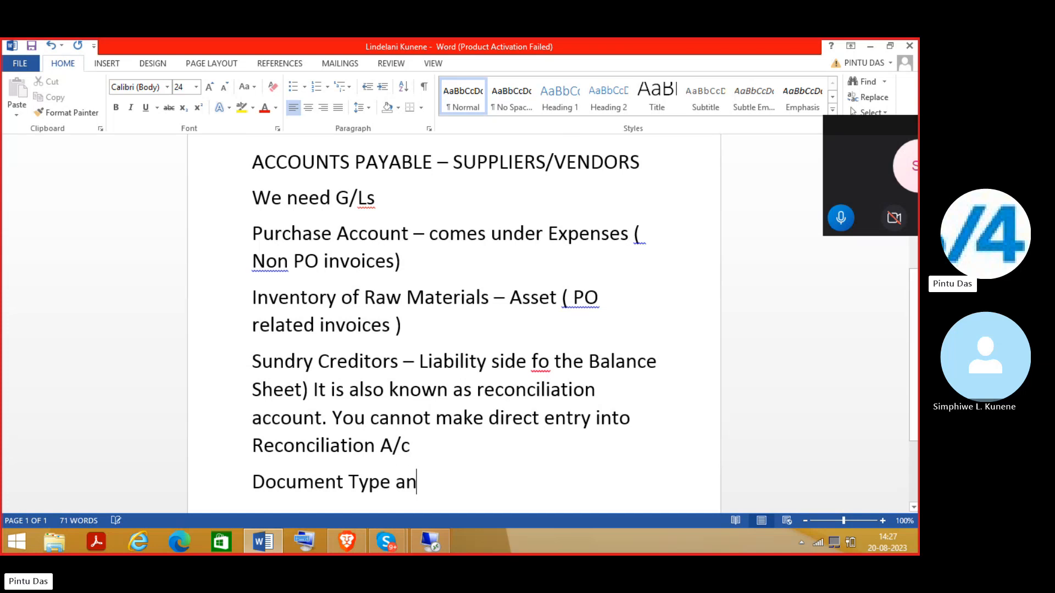
{"action": "type", "text": "d Number Range"}
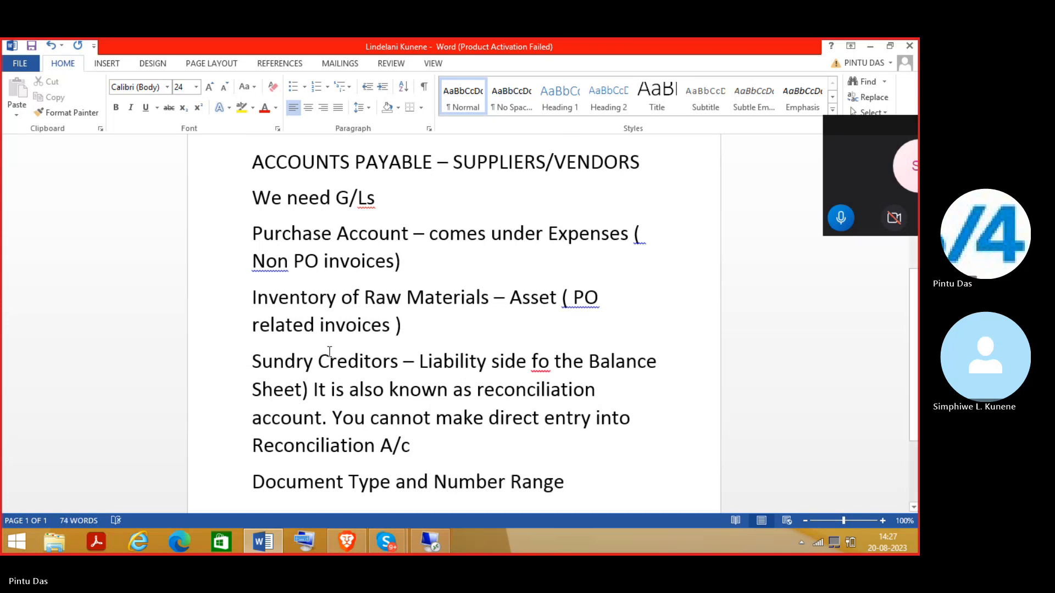
Add the line "KR – Vendor Invoices" below "Document Type and Number Range".
{"action": "key", "text": "Return"}
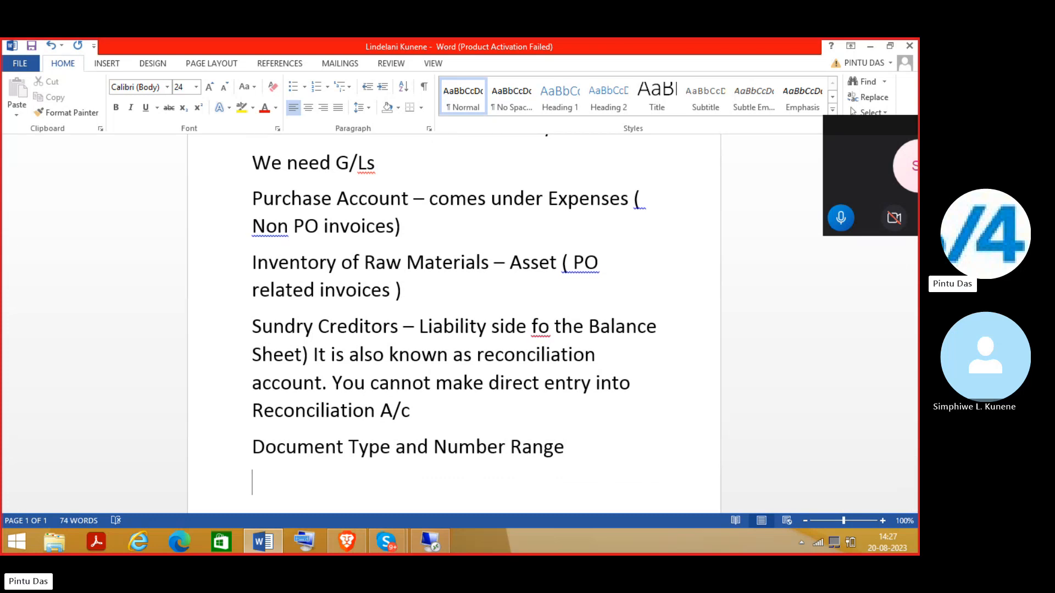
{"action": "type", "text": "KR -"}
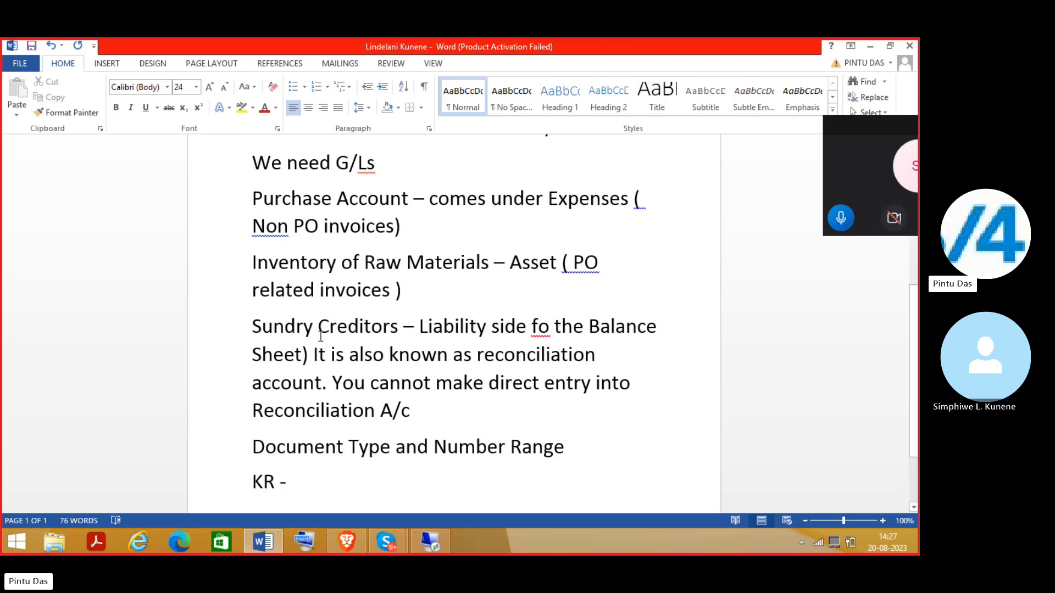
{"action": "type", "text": " Vendor "}
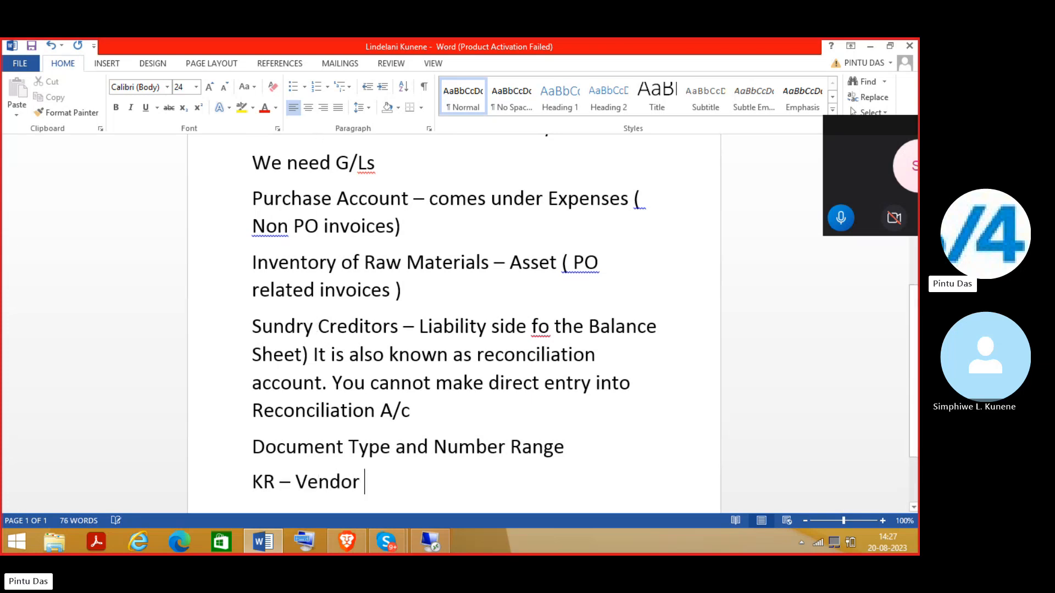
{"action": "type", "text": "Invoices"}
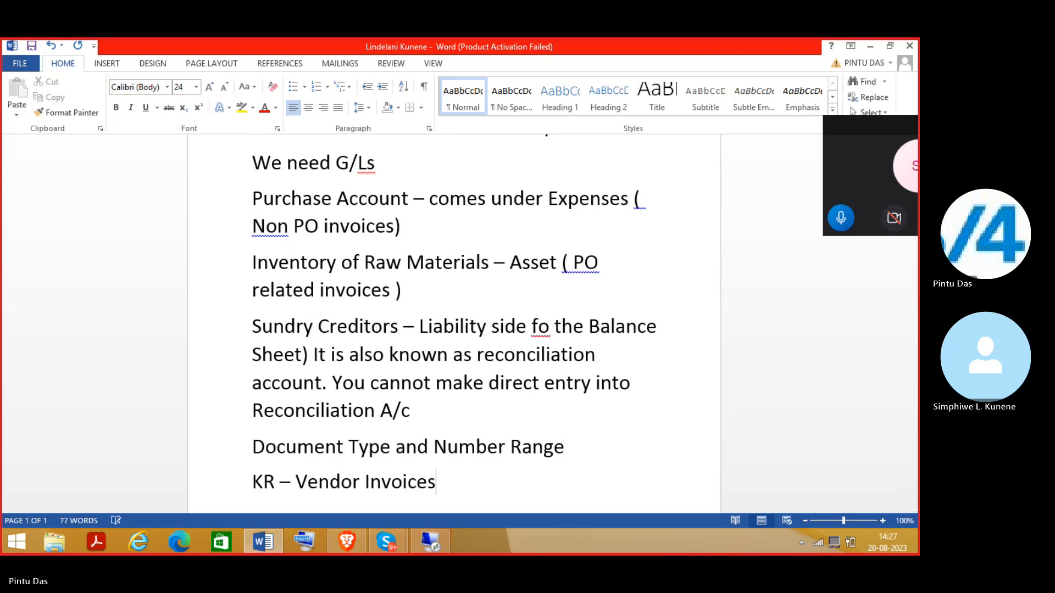
Add the line "KZ- Vendor Payment" below the KR document type.
{"action": "key", "text": "Return"}
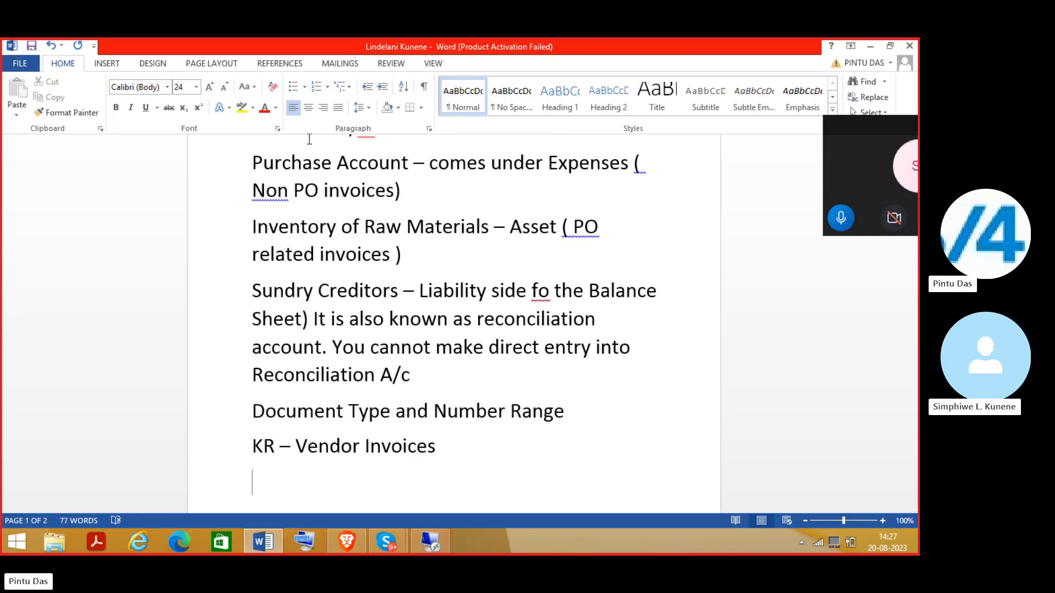
{"action": "type", "text": "K"}
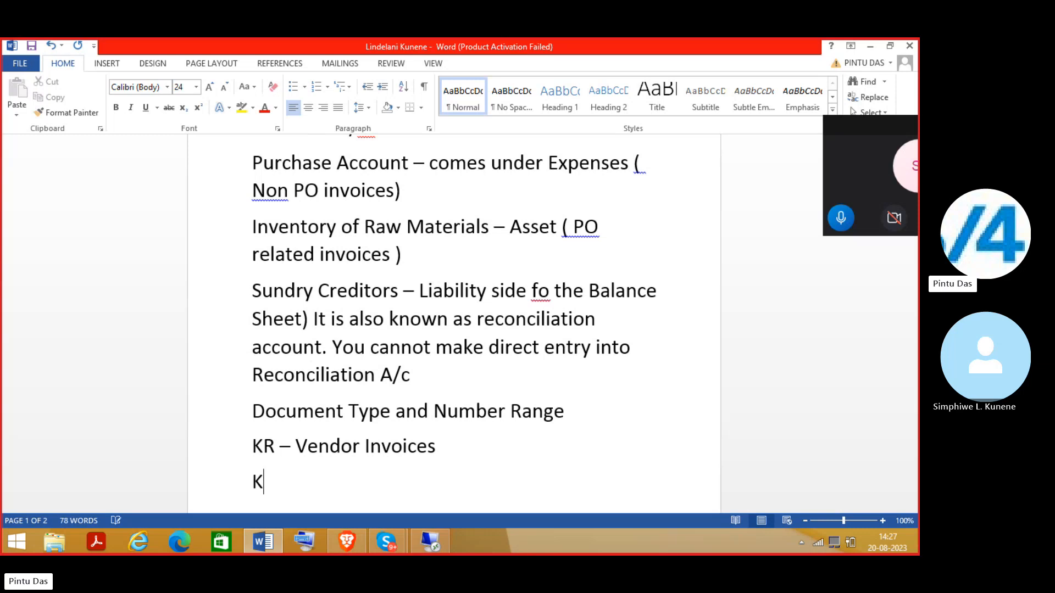
{"action": "type", "text": "Z- Vendor"}
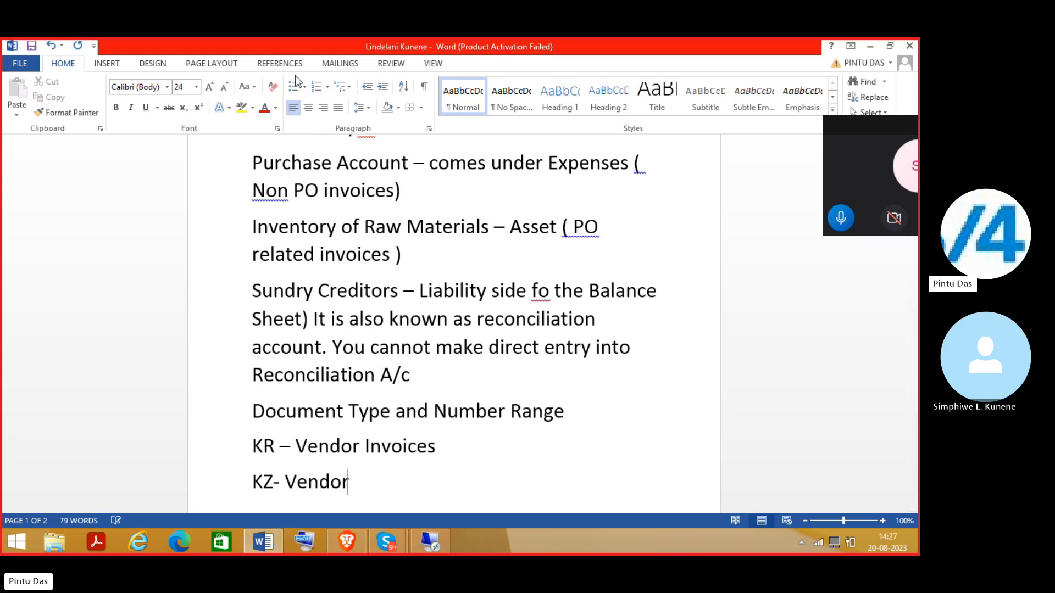
{"action": "type", "text": " Payment"}
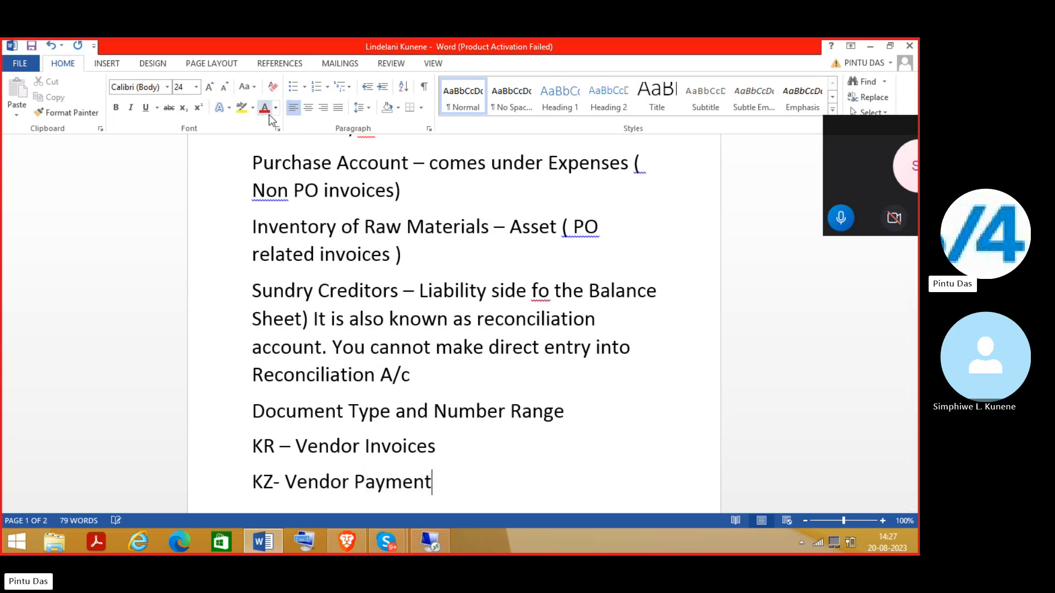
Add the line "KA – Vendor Document for transfers and reversals" below the KZ document type.
{"action": "key", "text": "Return"}
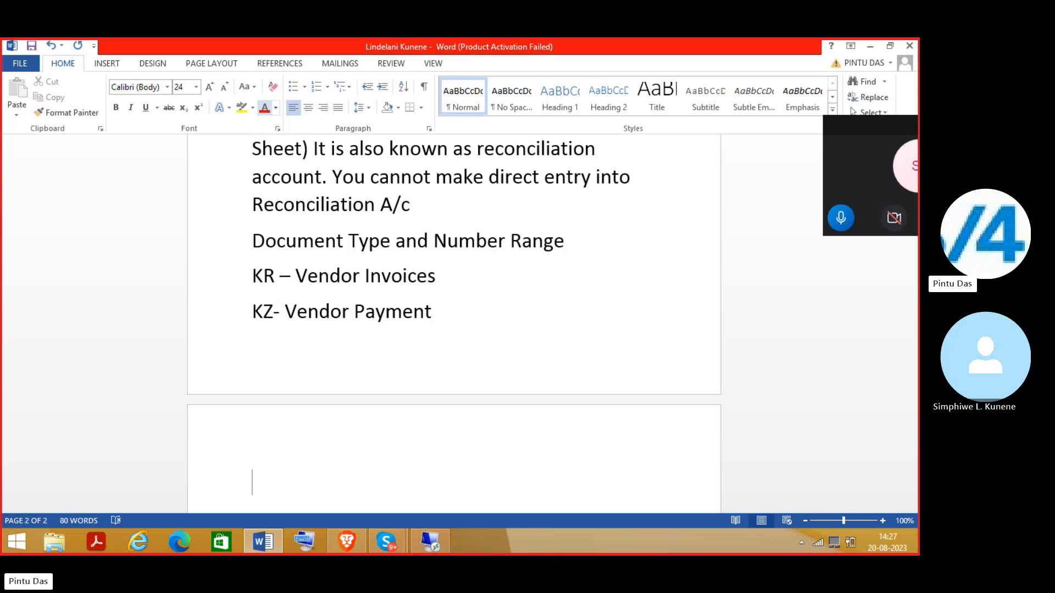
{"action": "type", "text": "KA "}
{"action": "type", "text": "- "}
{"action": "type", "text": "Vendor D"}
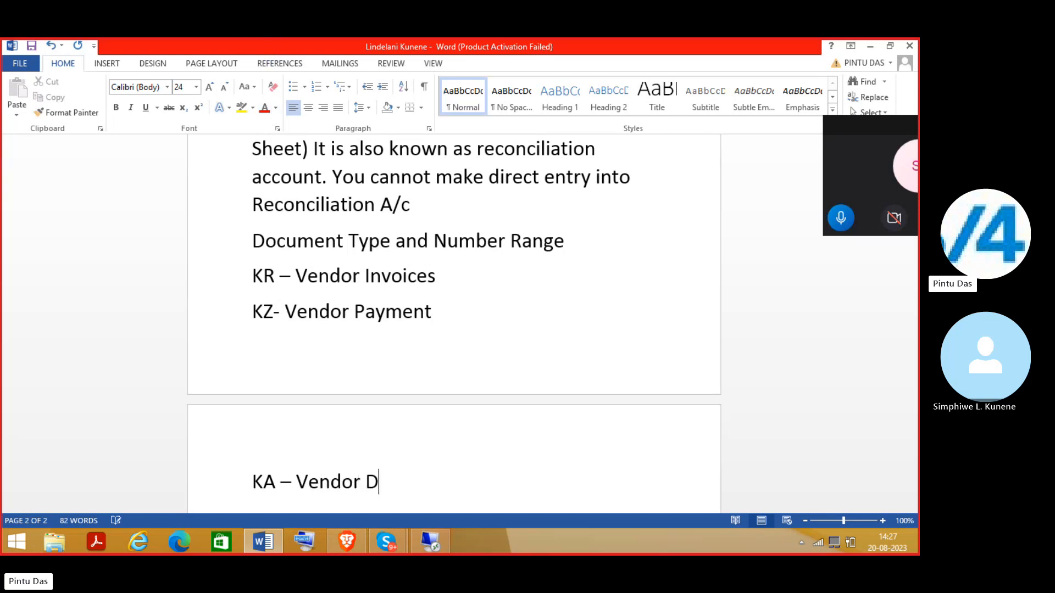
{"action": "type", "text": "ocument"}
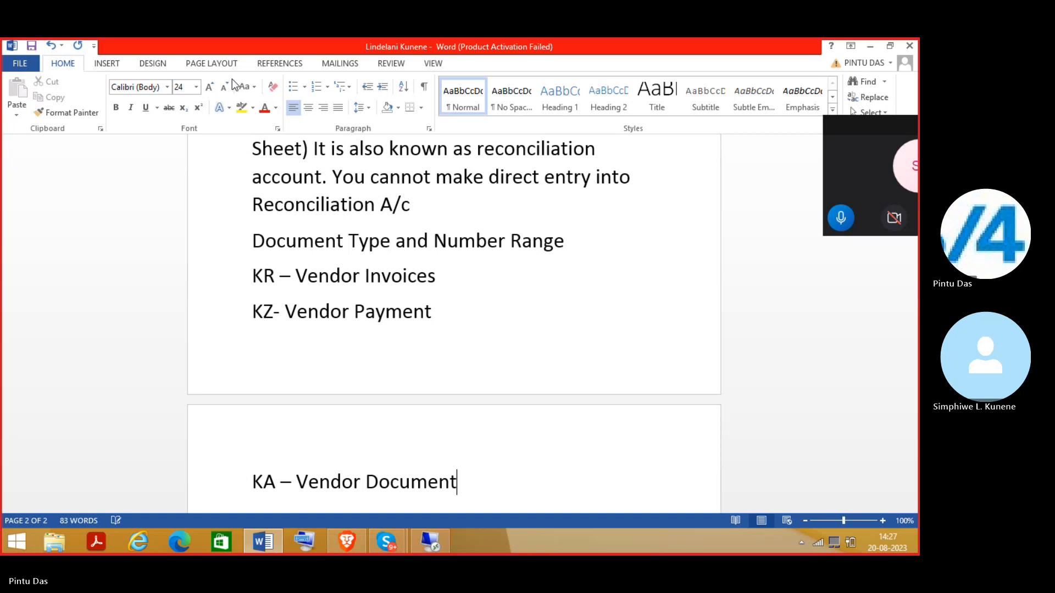
{"action": "type", "text": " for tran"}
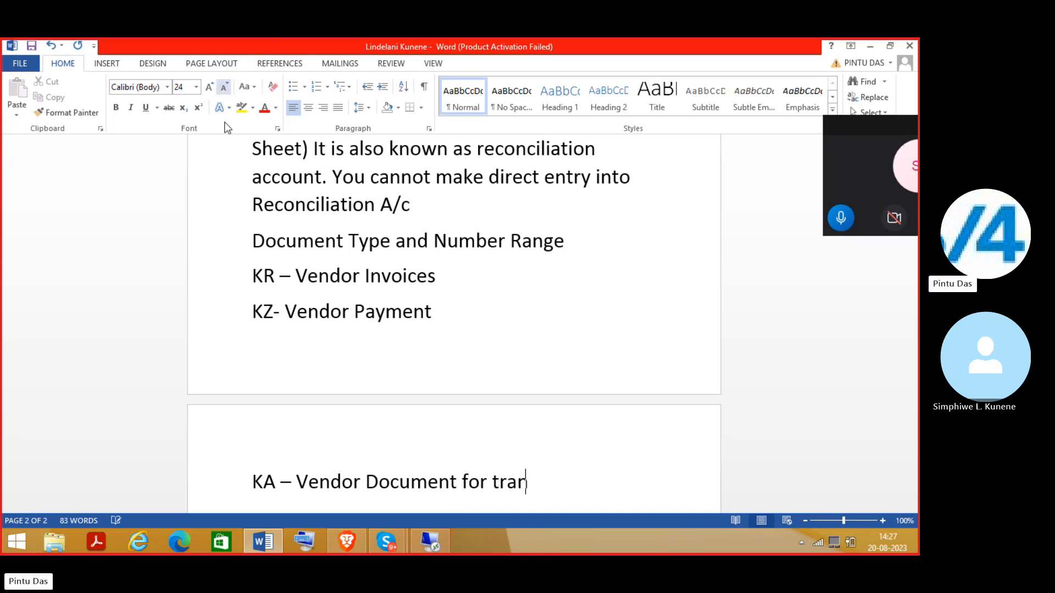
{"action": "type", "text": "sfers and"}
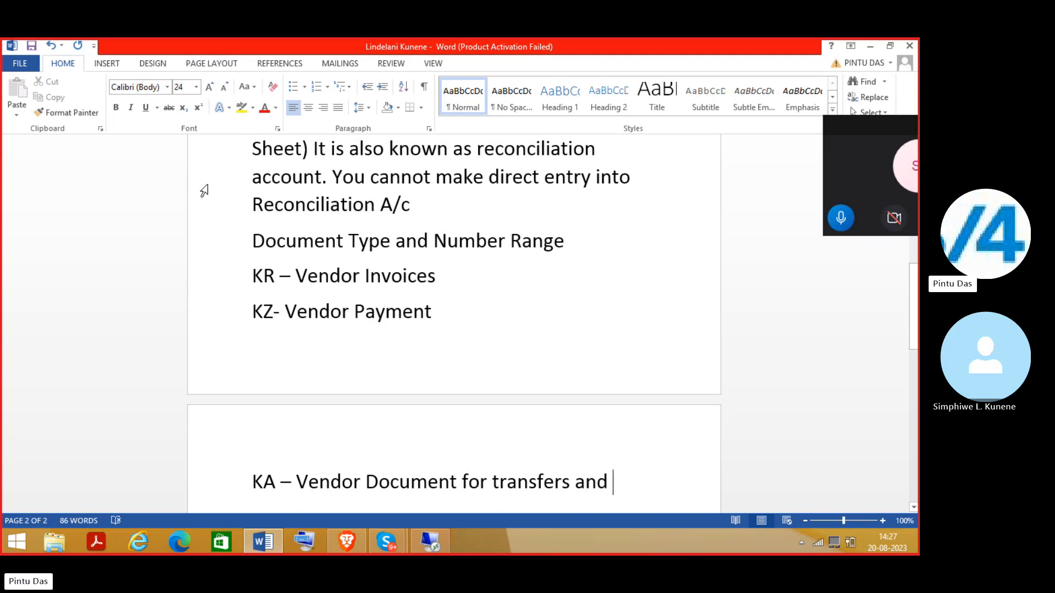
{"action": "type", "text": " reversals"}
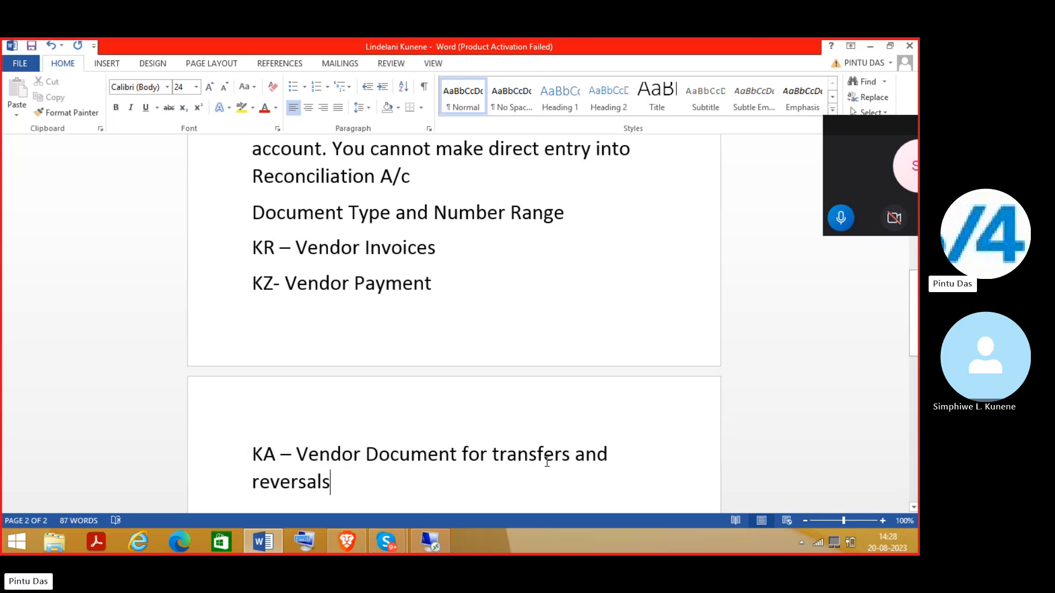
Add the line "Posting Key used – 31 Vendor credit" below the KA document type.
{"action": "key", "text": "Return"}
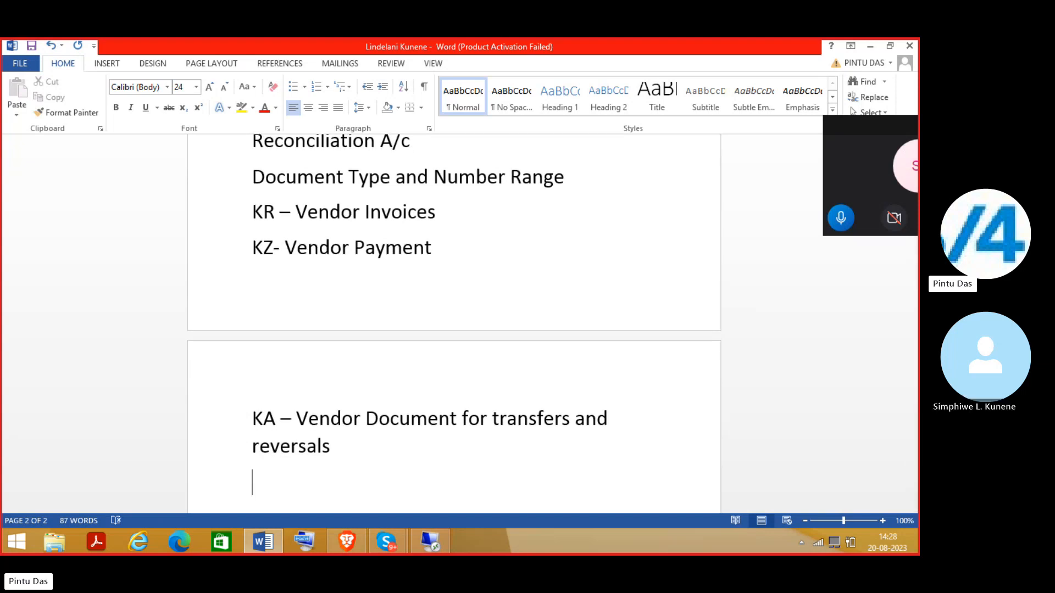
{"action": "type", "text": "Poting"}
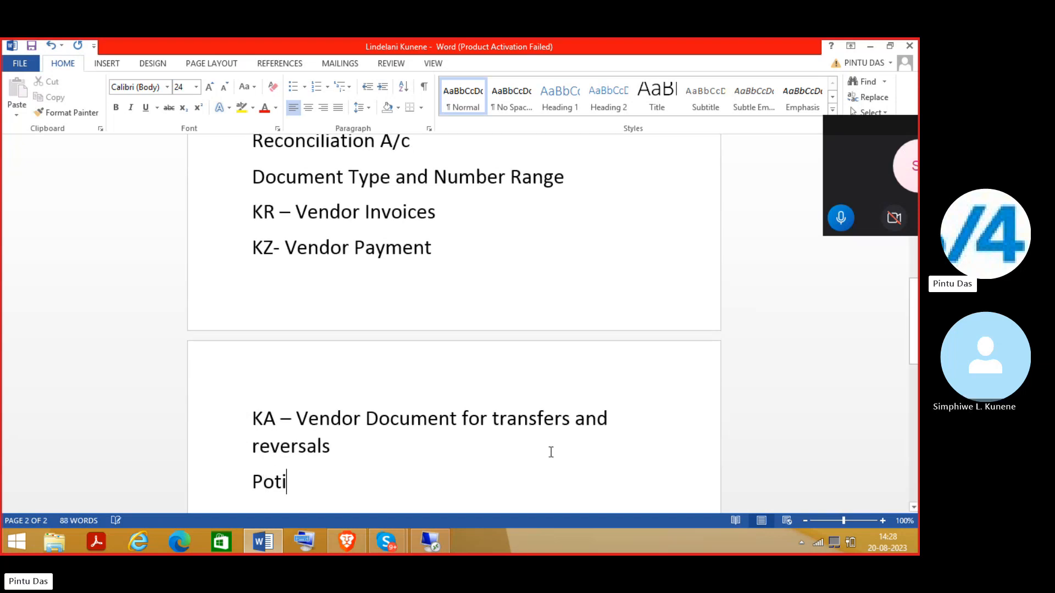
{"action": "key", "text": "BackSpace"}
{"action": "key", "text": "BackSpace"}
{"action": "key", "text": "BackSpace"}
{"action": "key", "text": "BackSpace"}
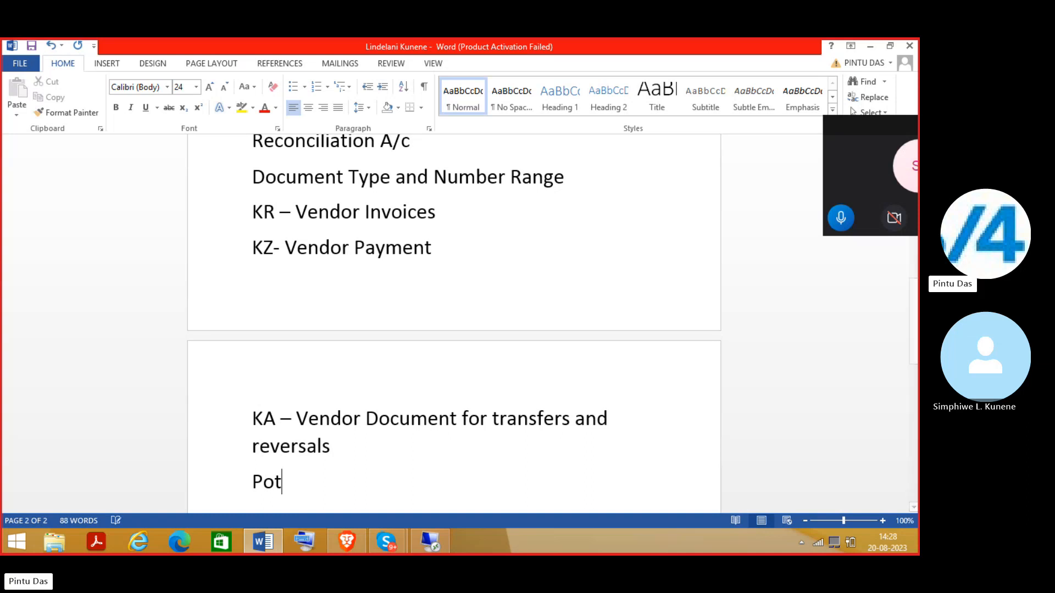
{"action": "type", "text": "sti"}
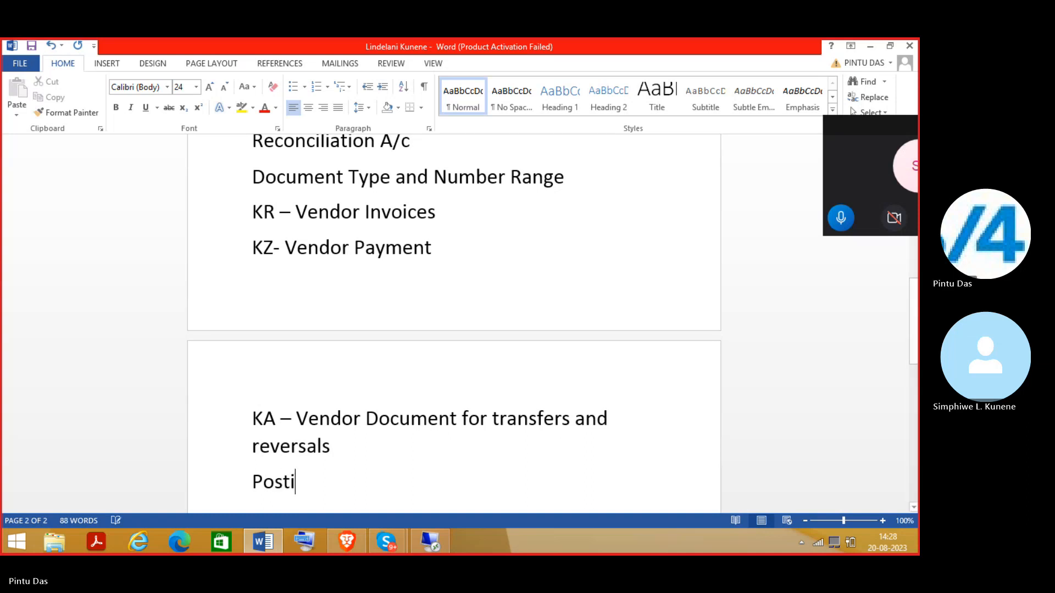
{"action": "type", "text": "ng Key use"}
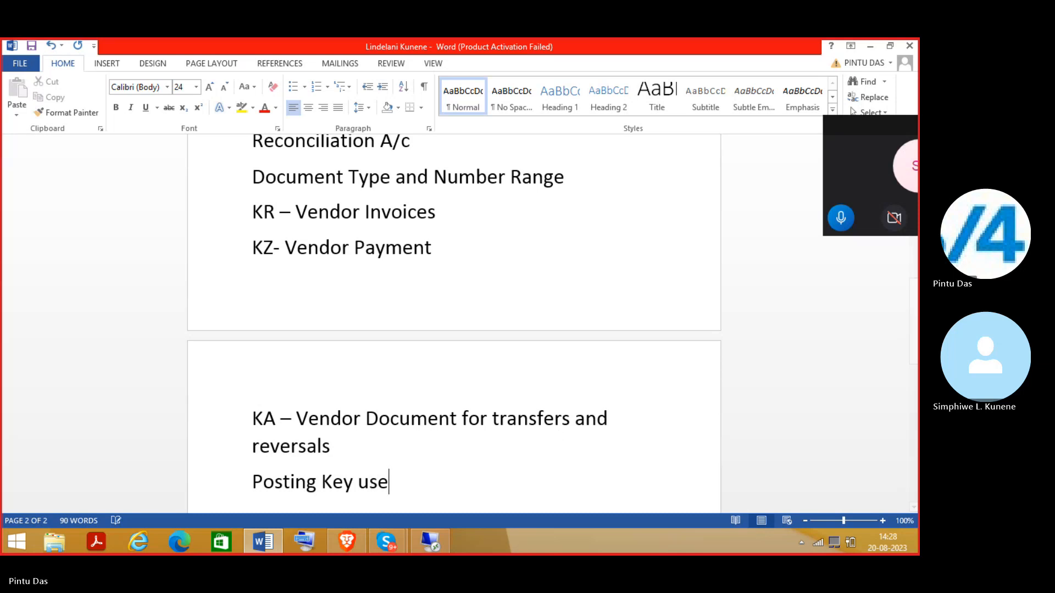
{"action": "type", "text": "d - "}
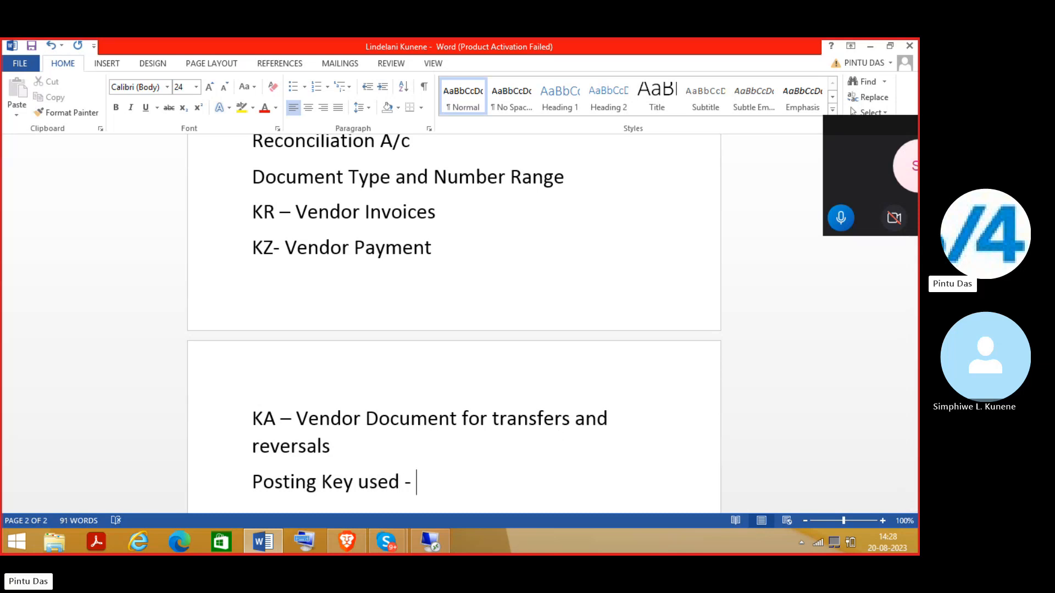
{"action": "type", "text": "31 Vendor c"}
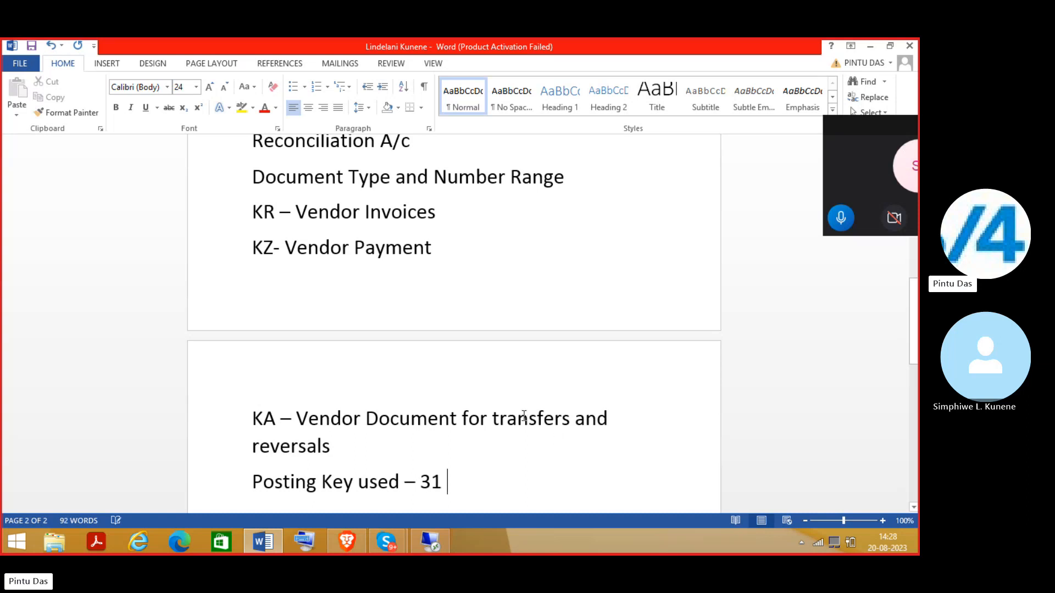
{"action": "type", "text": "redit"}
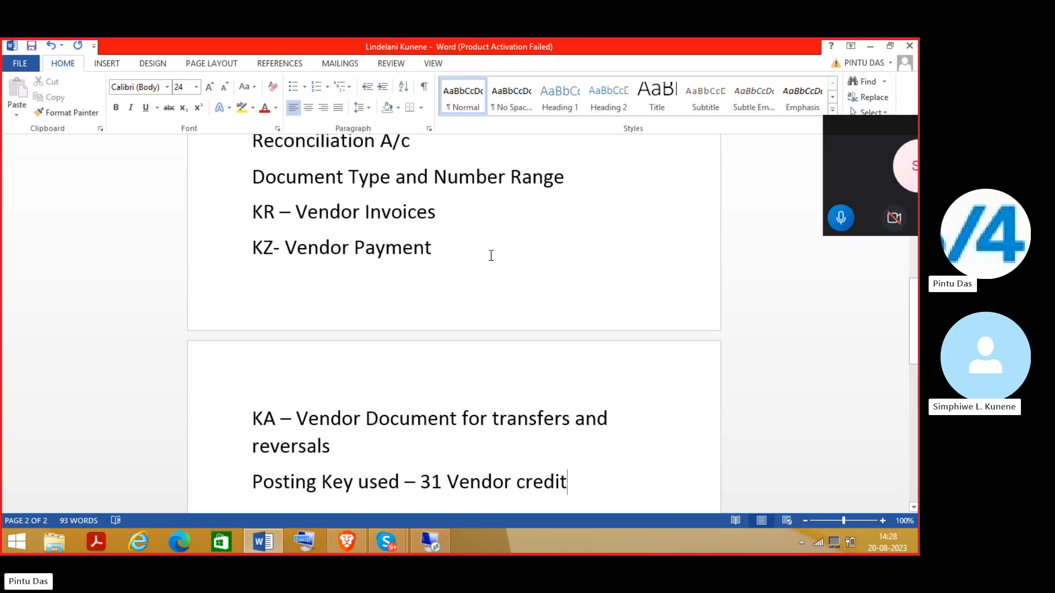
Add an indented line "25 Vendor Debit" beneath the posting key 31 entry.
{"action": "key", "text": "Return"}
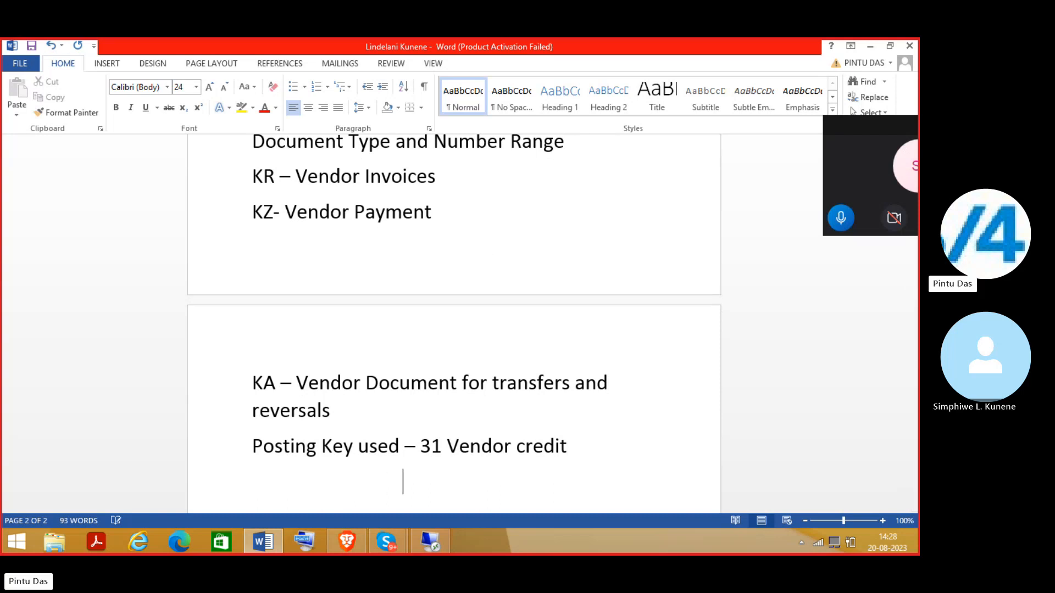
{"action": "type", "text": "25 Vendor "}
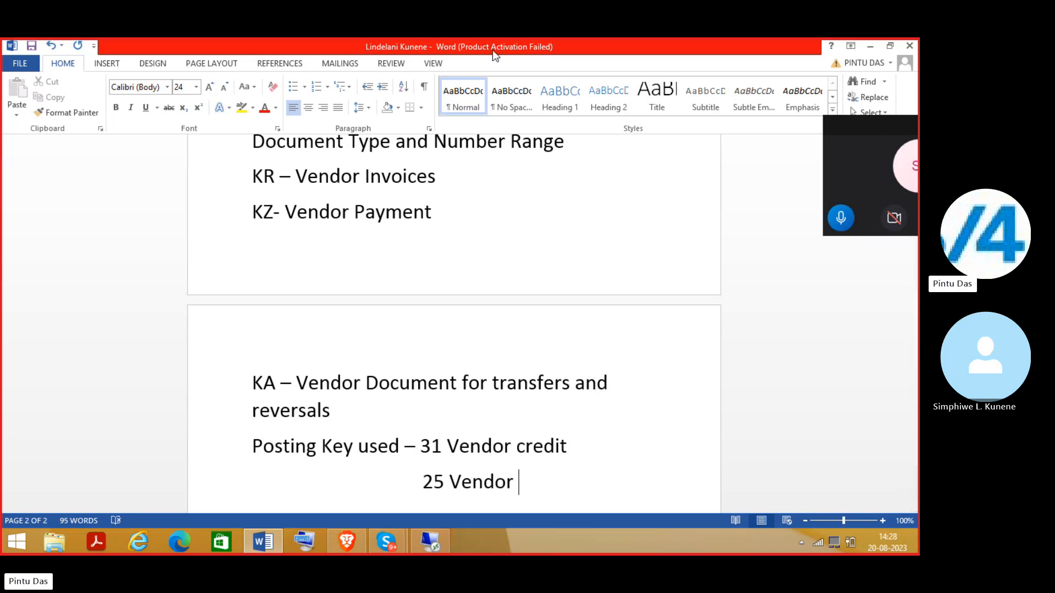
{"action": "type", "text": "Debit"}
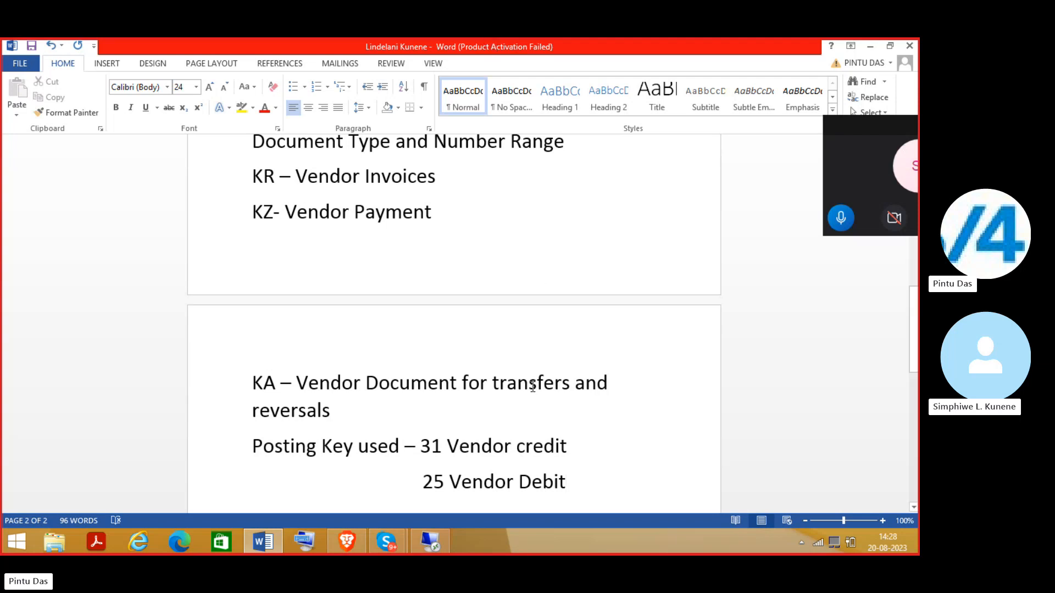
Review the notes from the General ledger heading through the accounts payable accounts and document types to the posting keys.
{"action": "scroll", "coordinate": [533, 388], "scroll_direction": "up", "scroll_amount": 2}
{"action": "scroll", "coordinate": [533, 387], "scroll_direction": "down", "scroll_amount": 2}
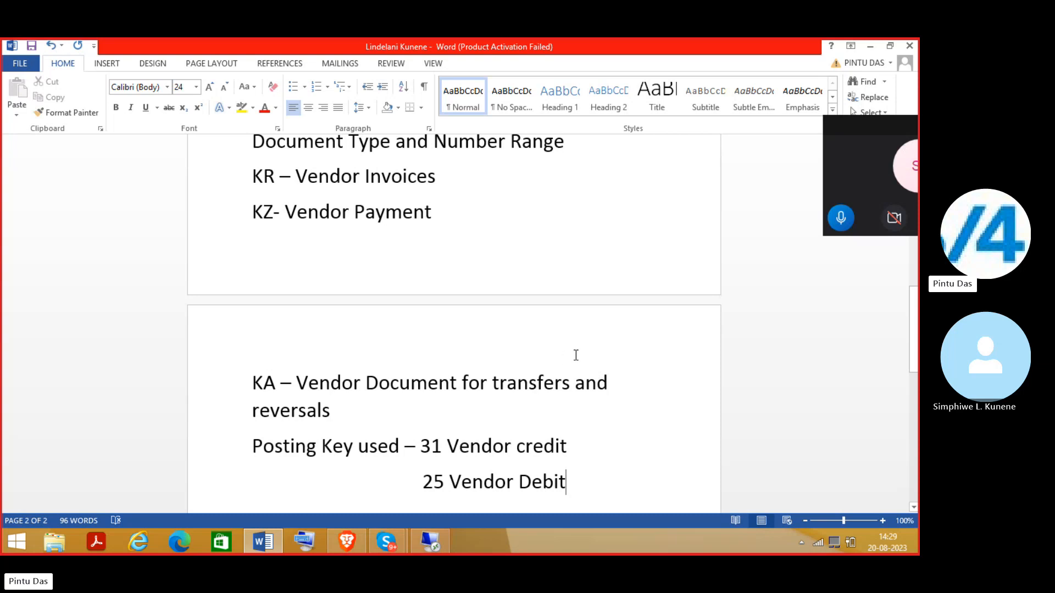
{"action": "scroll", "coordinate": [574, 351], "scroll_direction": "down", "scroll_amount": 4}
{"action": "scroll", "coordinate": [397, 310], "scroll_direction": "up", "scroll_amount": 6}
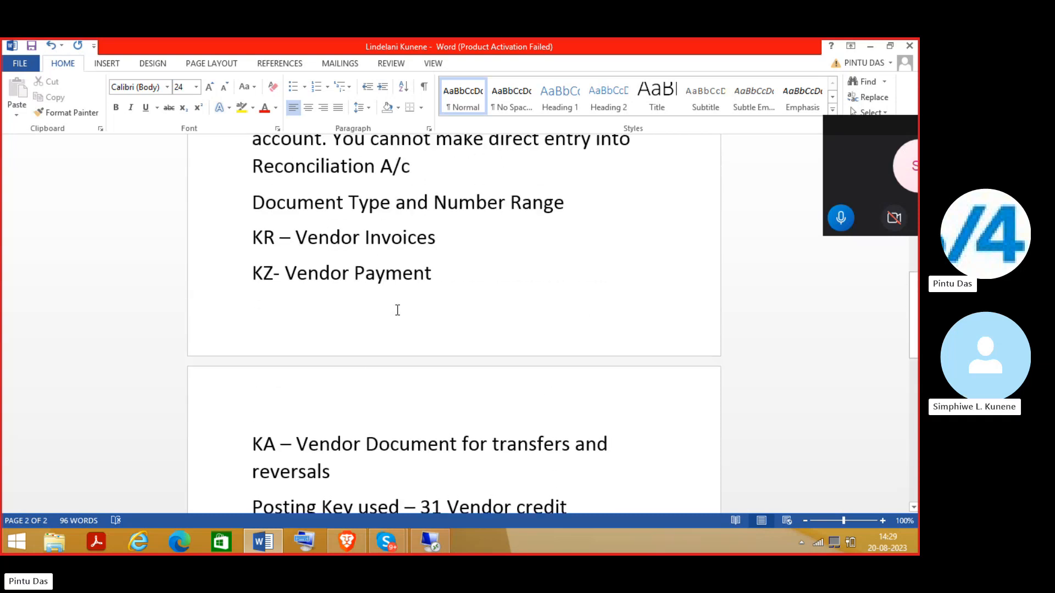
{"action": "scroll", "coordinate": [397, 310], "scroll_direction": "up", "scroll_amount": 10}
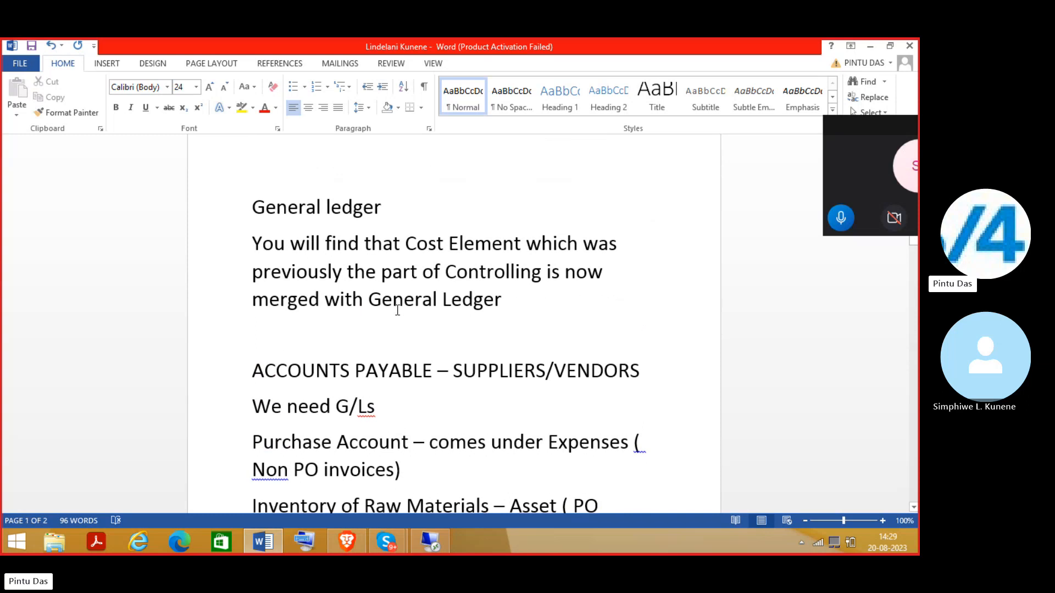
{"action": "scroll", "coordinate": [397, 310], "scroll_direction": "down", "scroll_amount": 3}
{"action": "scroll", "coordinate": [397, 310], "scroll_direction": "down", "scroll_amount": 3}
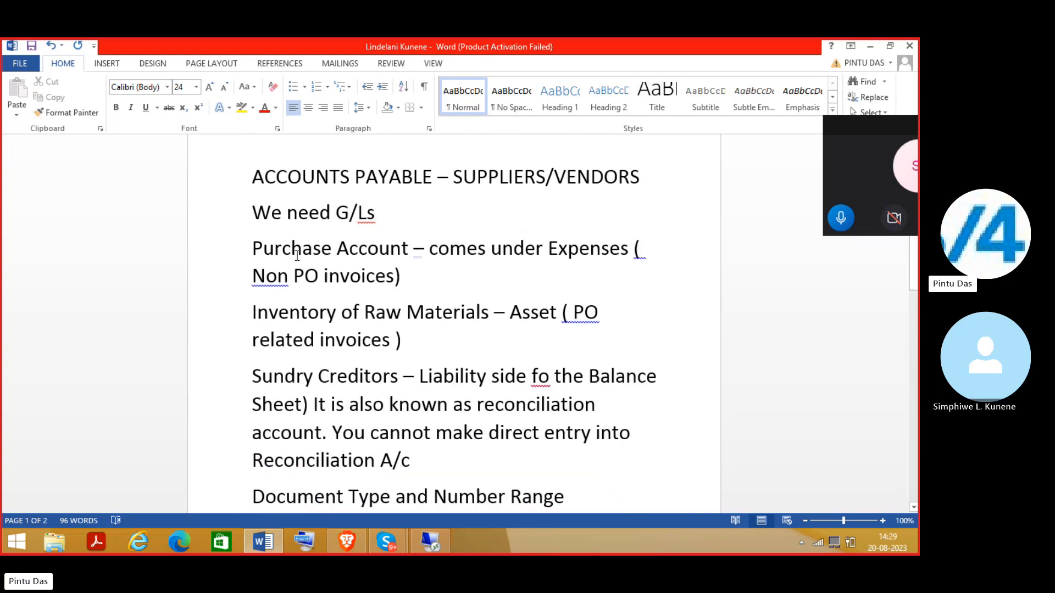
{"action": "scroll", "coordinate": [297, 255], "scroll_direction": "down", "scroll_amount": 2}
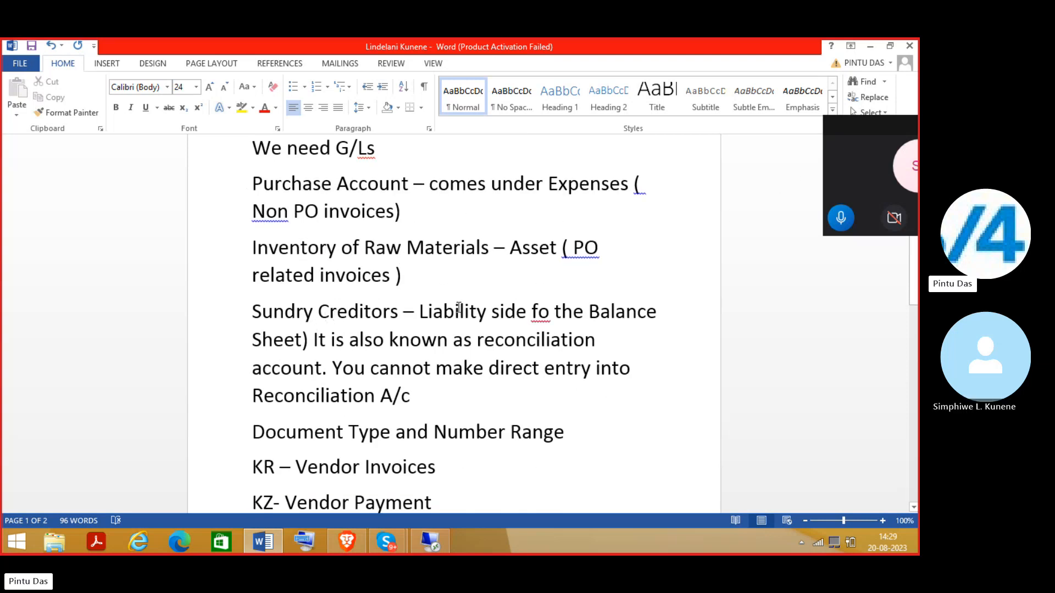
{"action": "scroll", "coordinate": [459, 307], "scroll_direction": "down", "scroll_amount": 3}
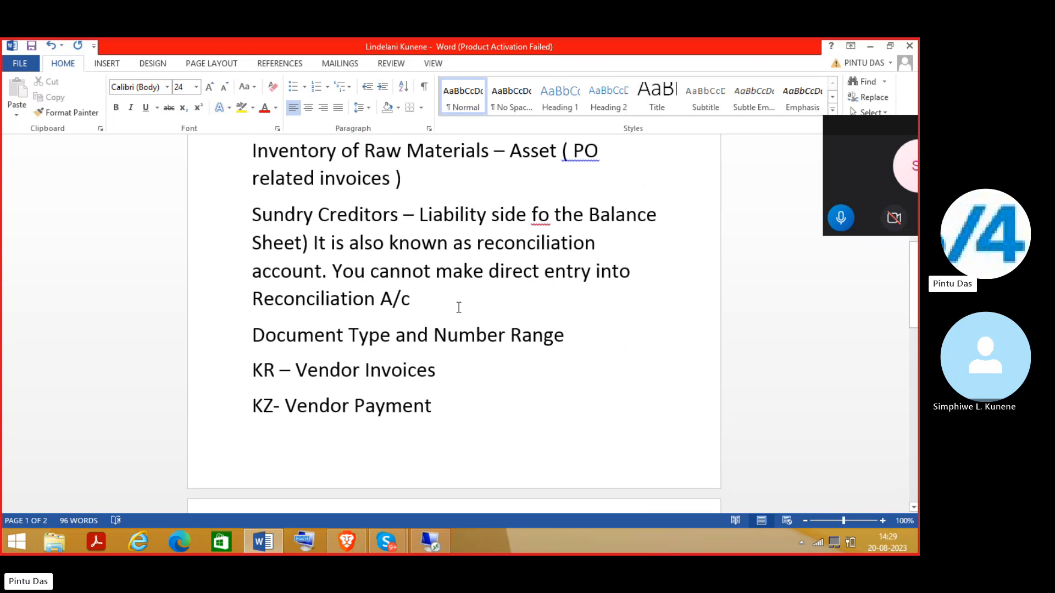
{"action": "scroll", "coordinate": [458, 308], "scroll_direction": "down", "scroll_amount": 1}
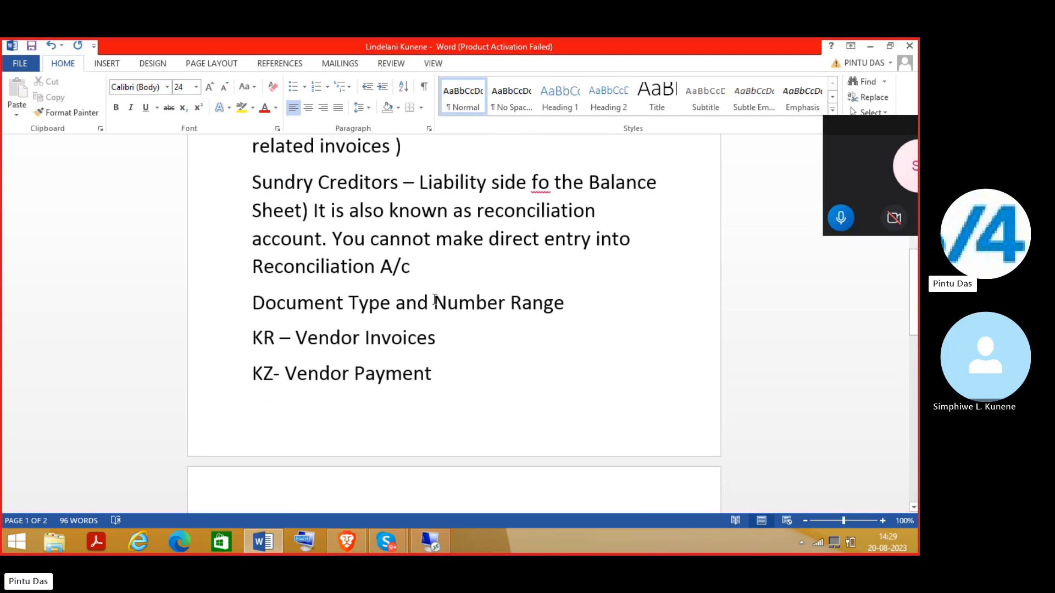
{"action": "scroll", "coordinate": [535, 365], "scroll_direction": "down", "scroll_amount": 7}
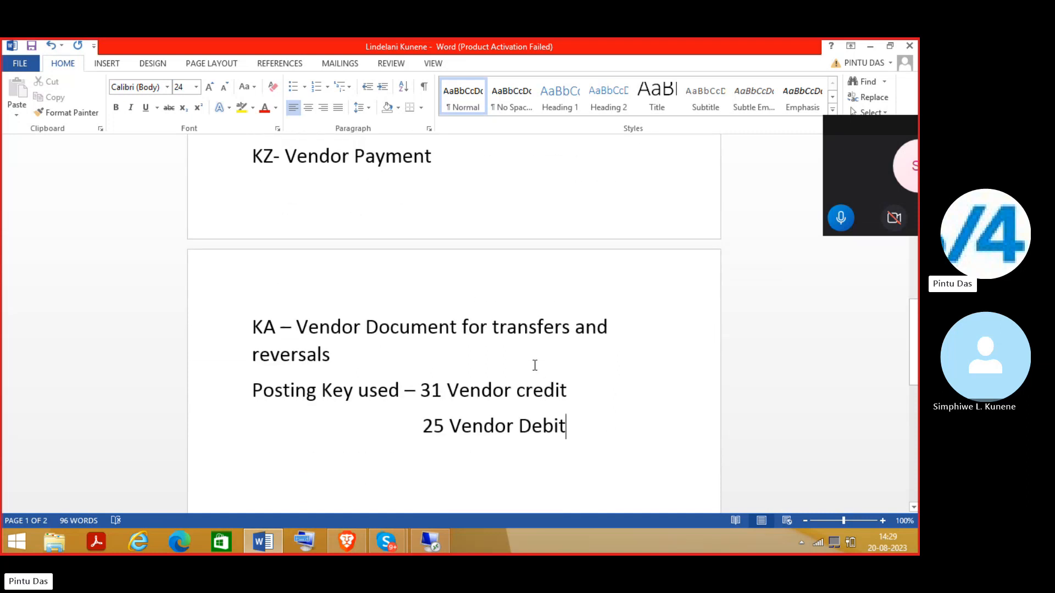
{"action": "scroll", "coordinate": [535, 365], "scroll_direction": "down", "scroll_amount": 2}
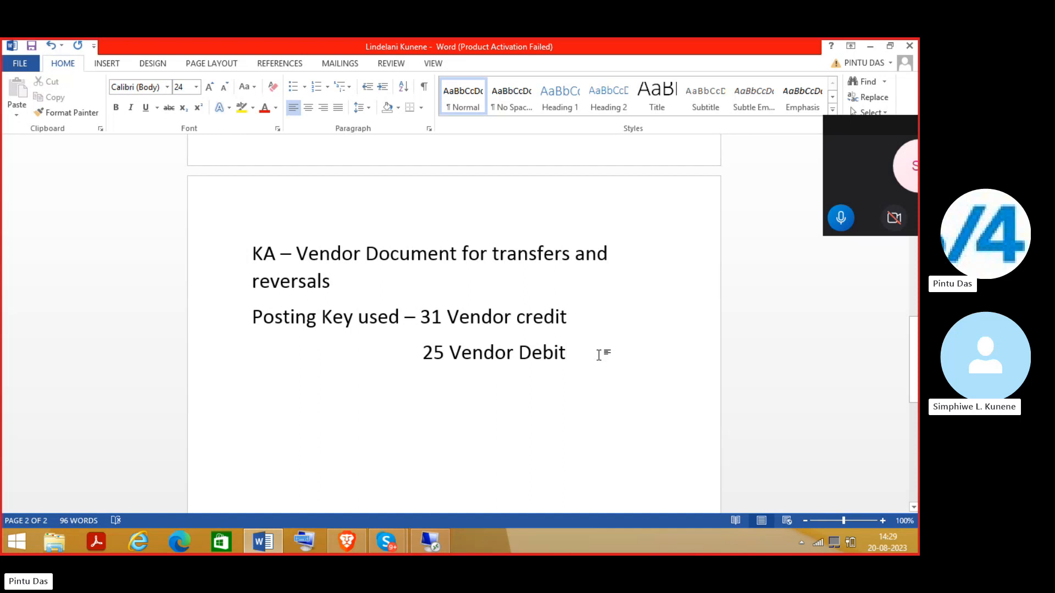
Leave a blank line below "25 Vendor Debit" and begin a new line reading "Configure Vendor ( Common in".
{"action": "key", "text": "Return"}
{"action": "key", "text": "Return"}
{"action": "type", "text": "C"}
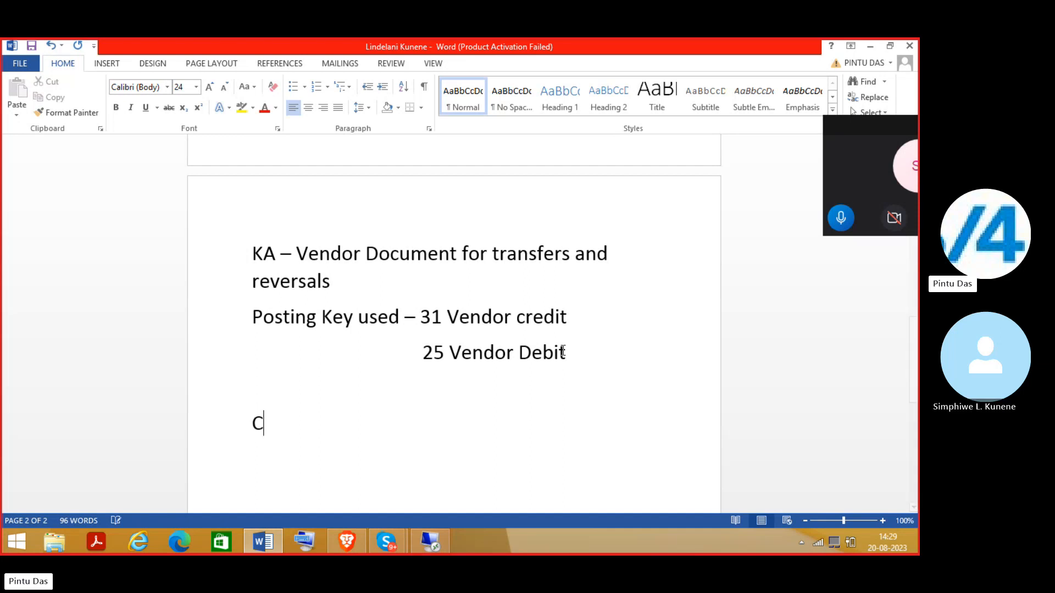
{"action": "type", "text": "onfigure Vendor "}
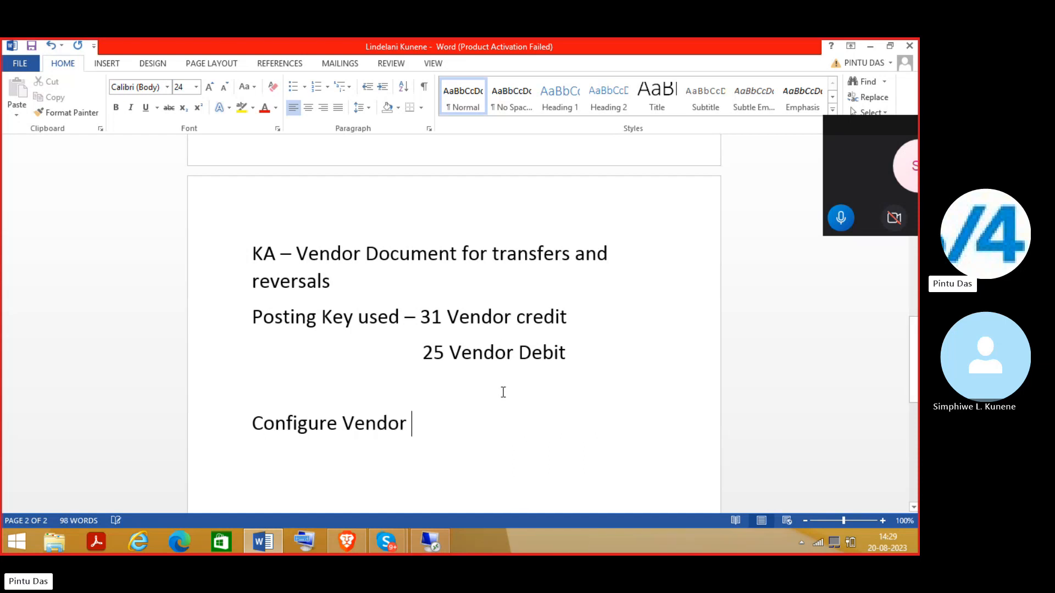
{"action": "type", "text": "9"}
{"action": "key", "text": "BackSpace"}
{"action": "key", "text": "BackSpace"}
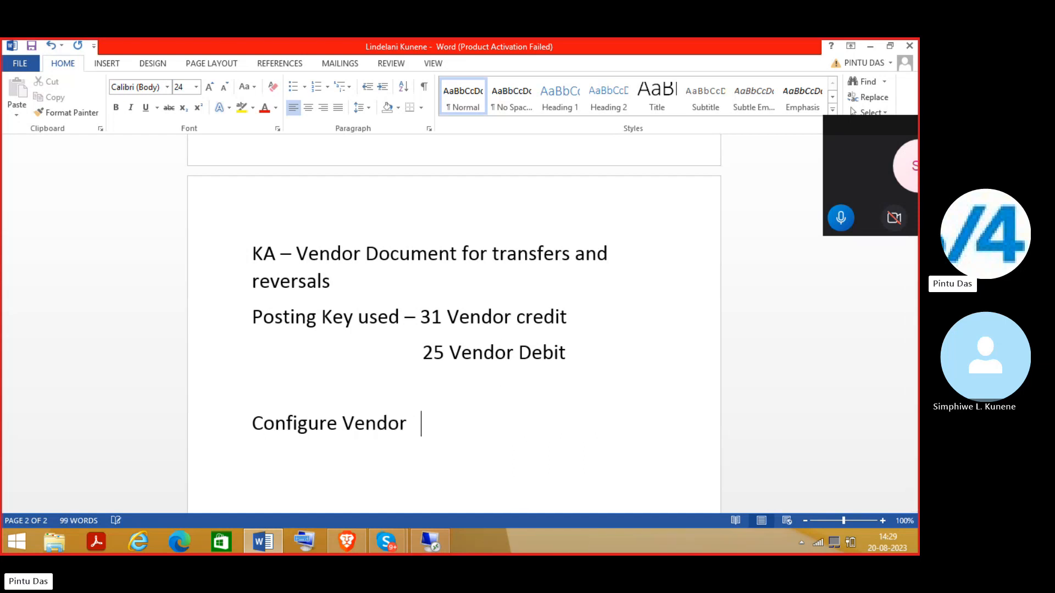
{"action": "type", "text": "( "}
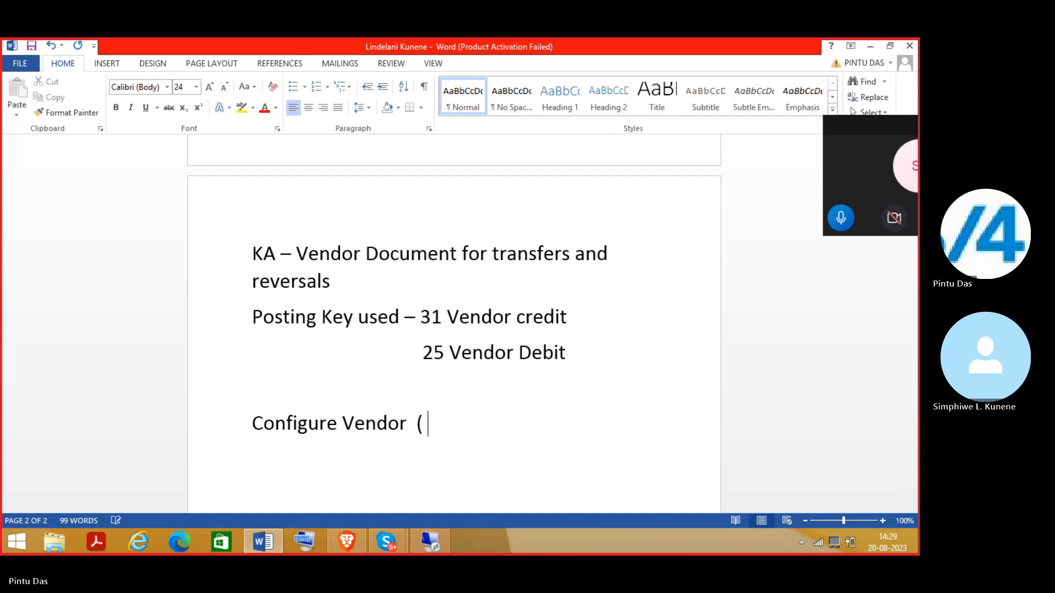
{"action": "type", "text": "Common n"}
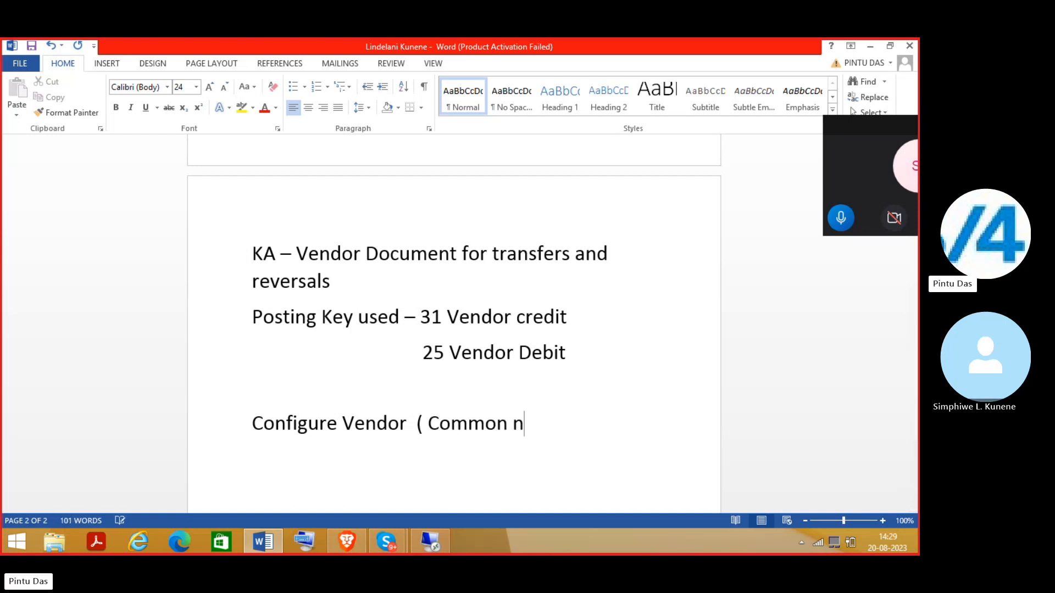
{"action": "key", "text": "BackSpace"}
{"action": "type", "text": "in"}
{"action": "left_click", "coordinate": [502, 394]}
{"action": "type", "text": "ECC a"}
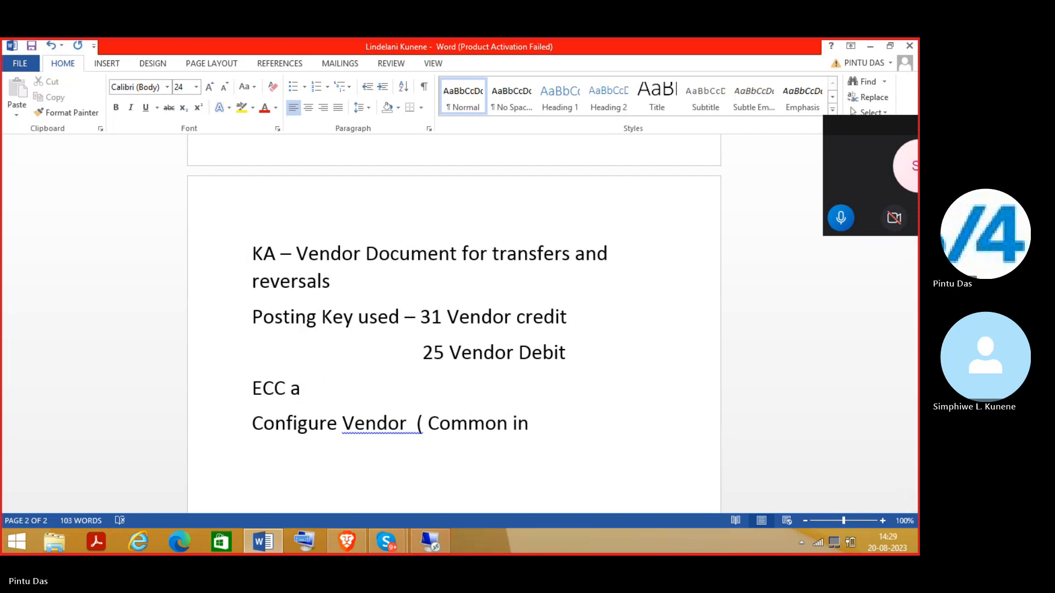
{"action": "key", "text": "BackSpace"}
{"action": "key", "text": "BackSpace"}
{"action": "key", "text": "BackSpace"}
{"action": "key", "text": "BackSpace"}
{"action": "key", "text": "BackSpace"}
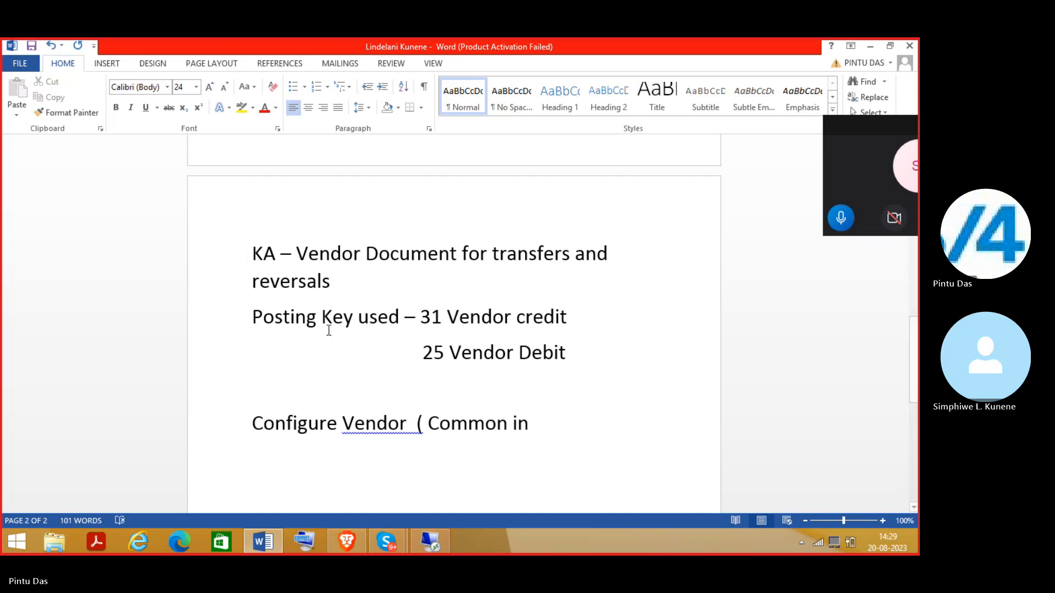
Complete the vendor heading as "Configure Vendor( Common in ECC and Hana )", removing the spaces before the opening bracket.
{"action": "left_click", "coordinate": [542, 423]}
{"action": "type", "text": "E"}
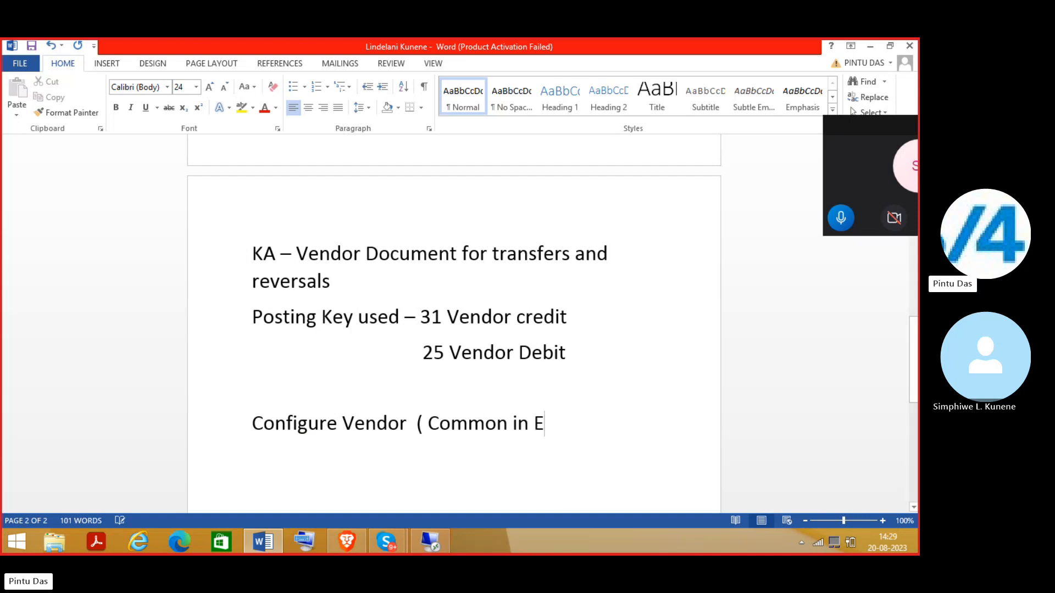
{"action": "type", "text": "CC and Han"}
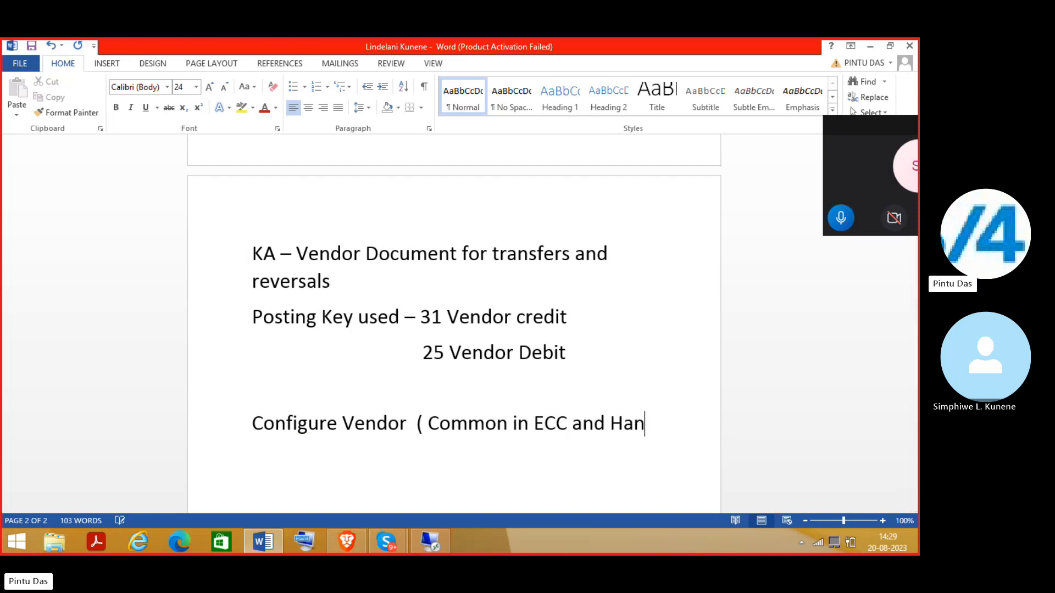
{"action": "type", "text": "a )"}
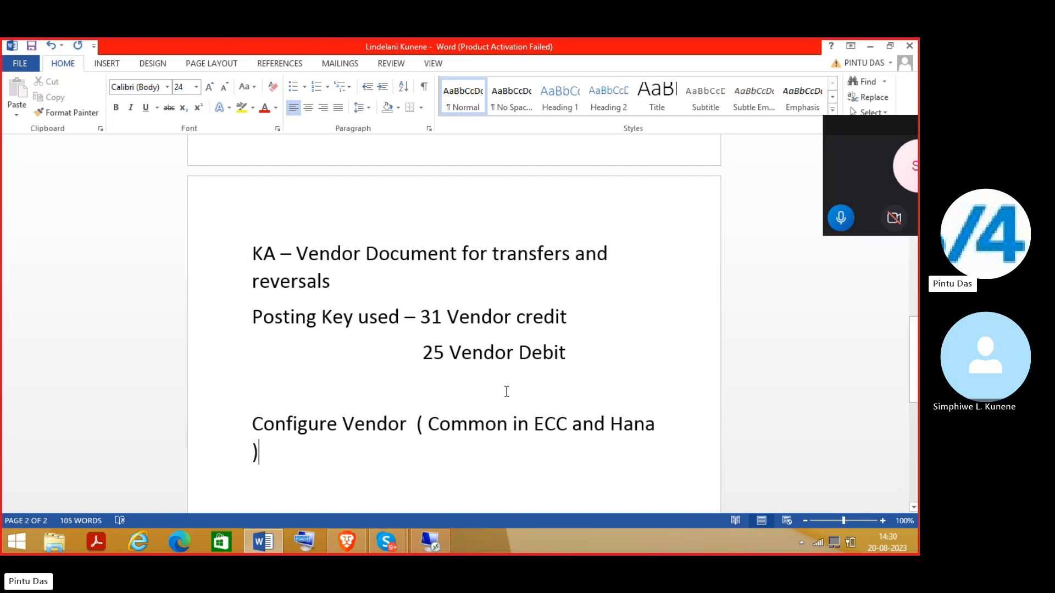
{"action": "left_click", "coordinate": [408, 424]}
{"action": "key", "text": "Delete"}
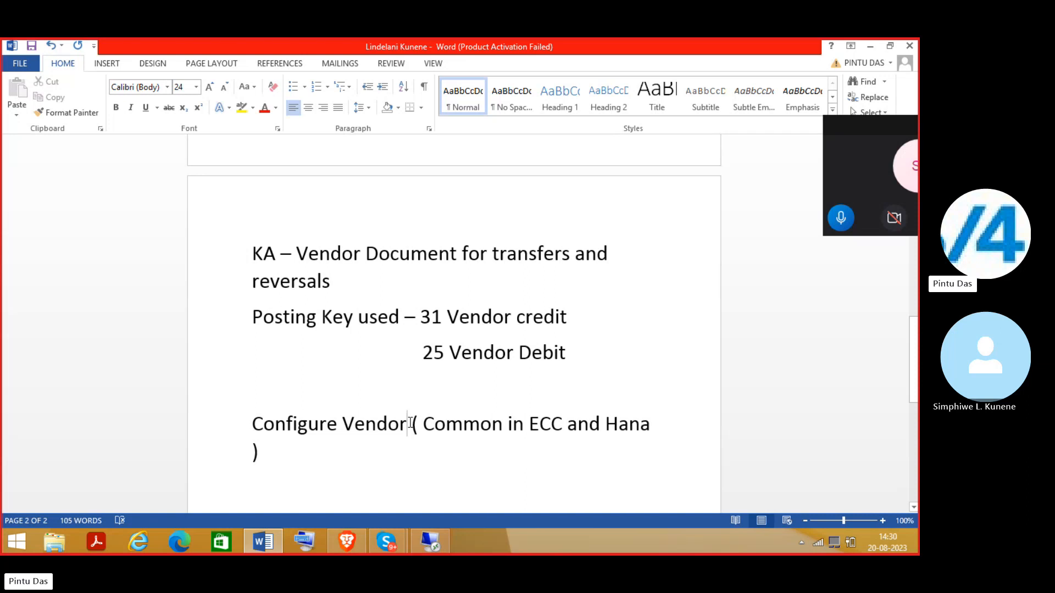
{"action": "key", "text": "Delete"}
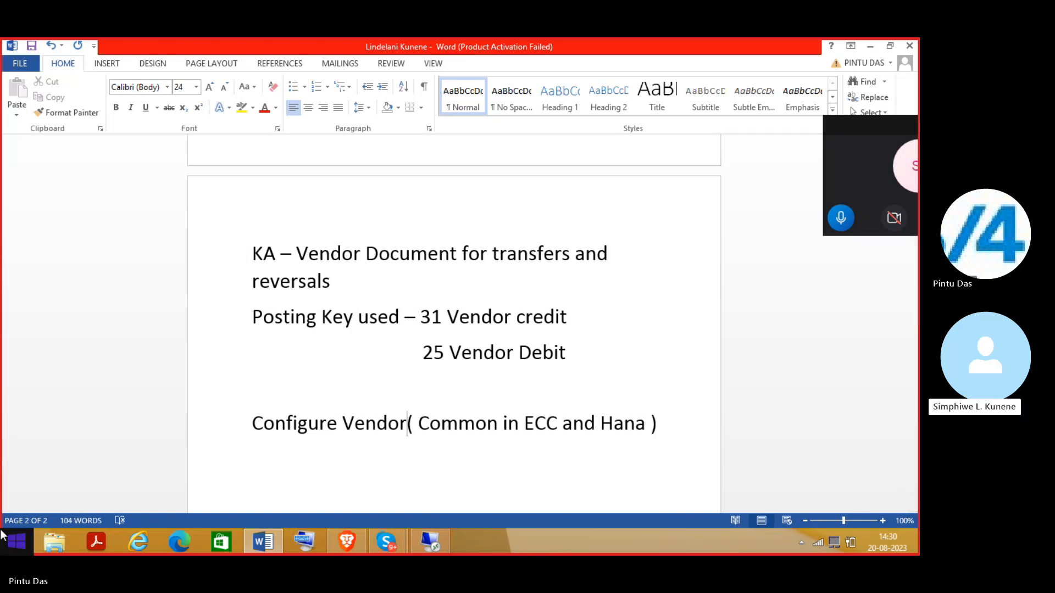
Add a line reading "Create Vendor A/c Group -" below the Configure Vendor heading.
{"action": "scroll", "coordinate": [165, 484], "scroll_direction": "down", "scroll_amount": 2}
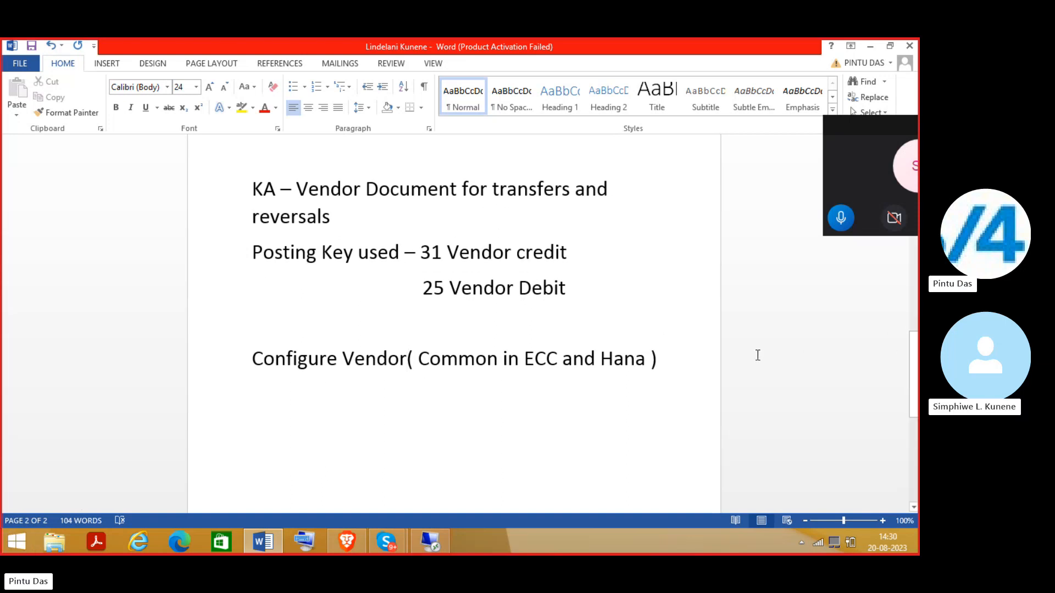
{"action": "left_click", "coordinate": [698, 360]}
{"action": "key", "text": "Return"}
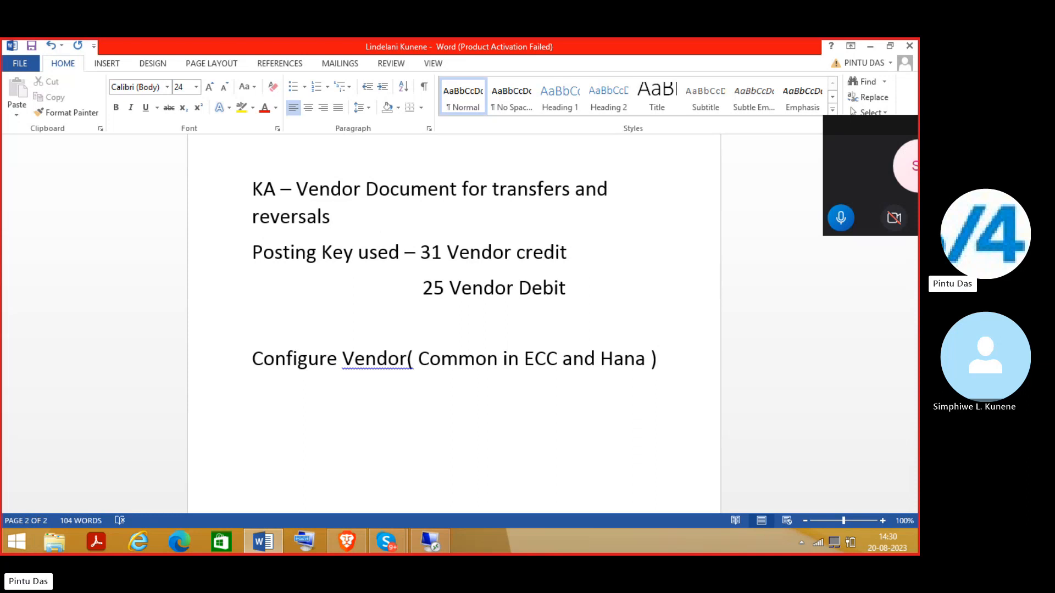
{"action": "type", "text": "Create"}
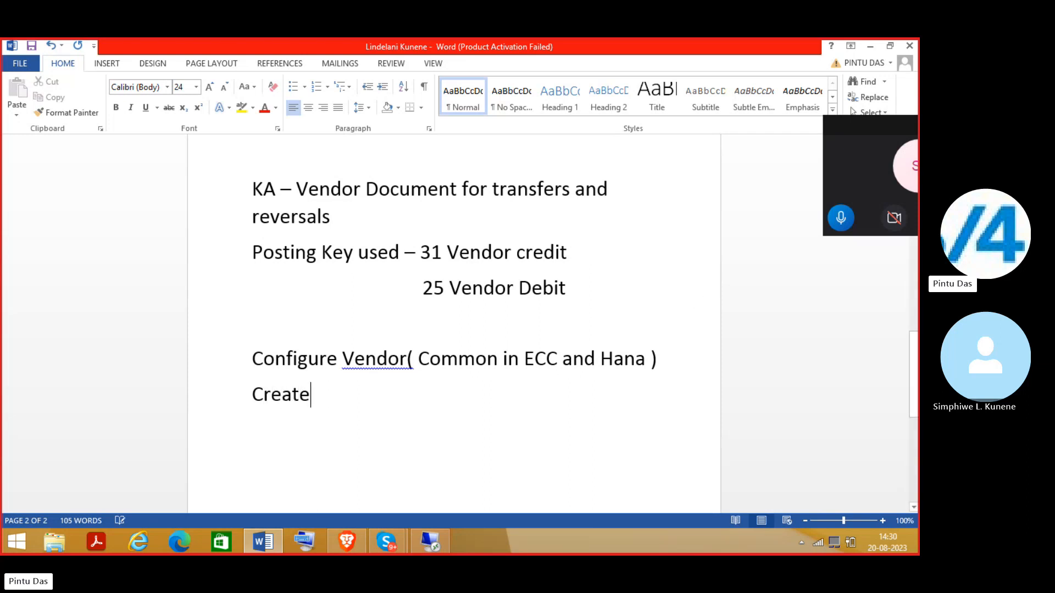
{"action": "type", "text": " Vendor "}
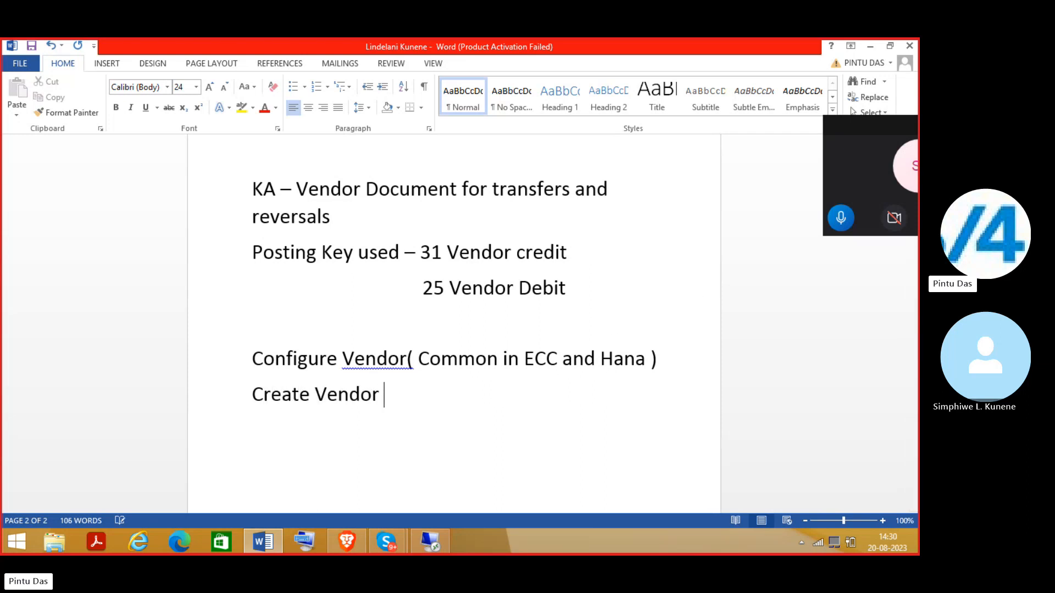
{"action": "type", "text": "A/"}
{"action": "type", "text": "c Group "}
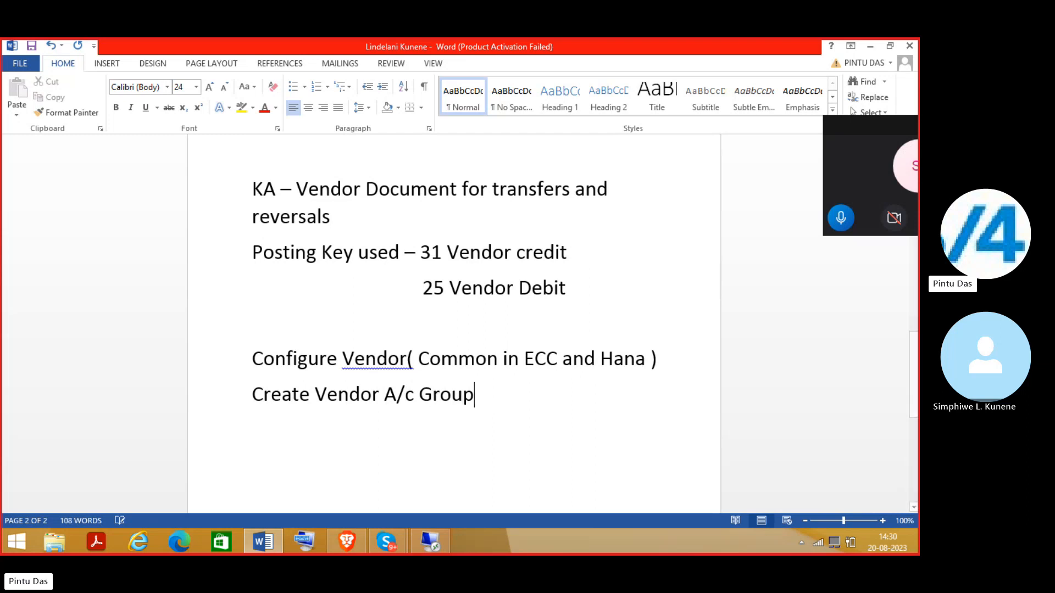
{"action": "type", "text": "-"}
Switch to the Skype call and change the shared screen to the Remote Desktop window.
{"action": "left_click", "coordinate": [852, 171]}
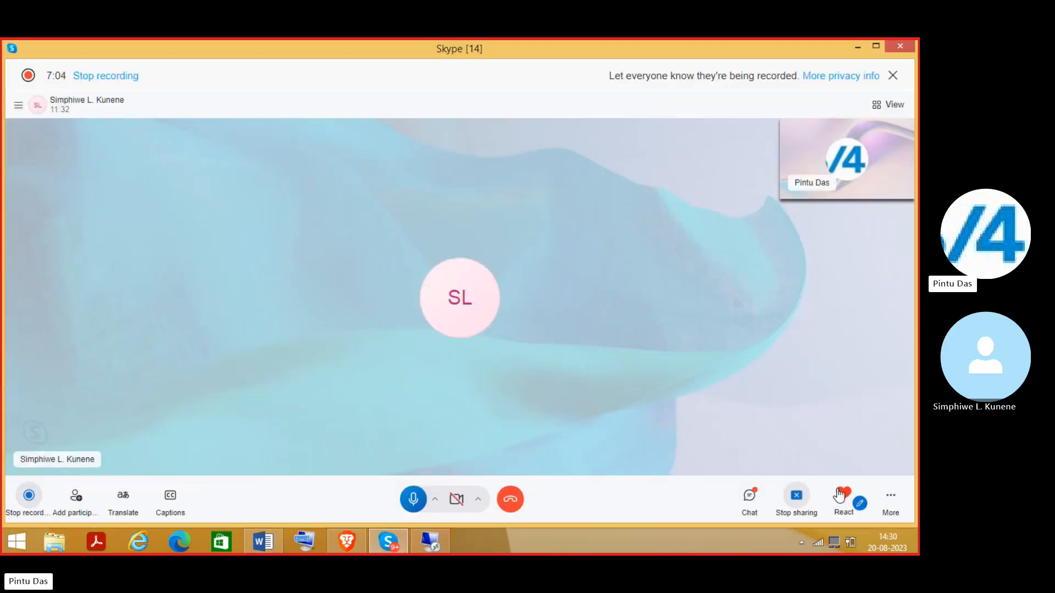
{"action": "left_click", "coordinate": [802, 498]}
{"action": "left_click", "coordinate": [839, 483]}
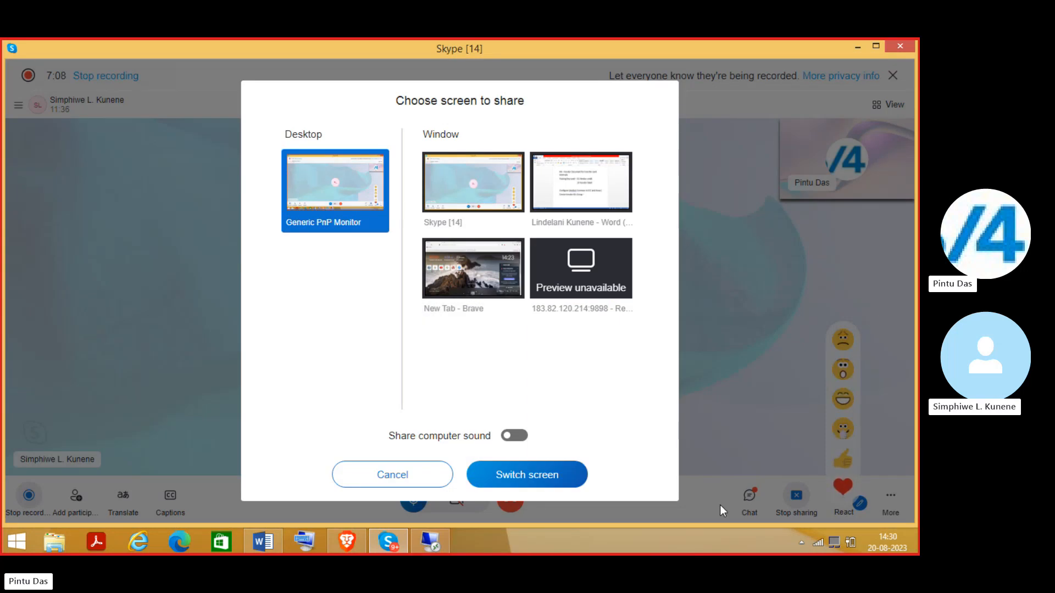
{"action": "left_click", "coordinate": [599, 265]}
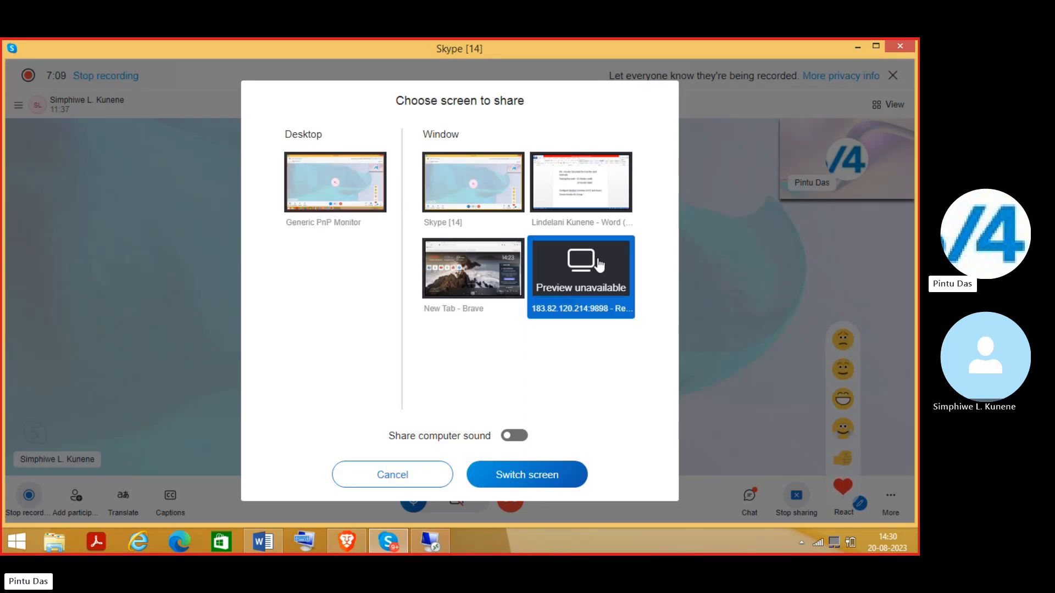
{"action": "left_click", "coordinate": [544, 473]}
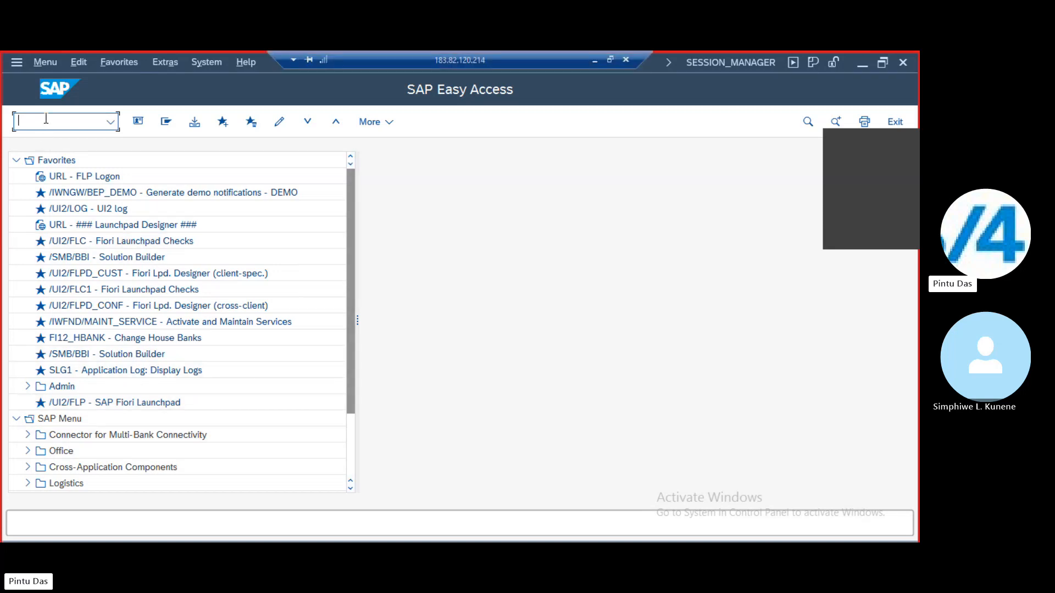
Run transaction SPRO in a fresh SAP screen and display the SAP Reference IMG.
{"action": "type", "text": "/ns"}
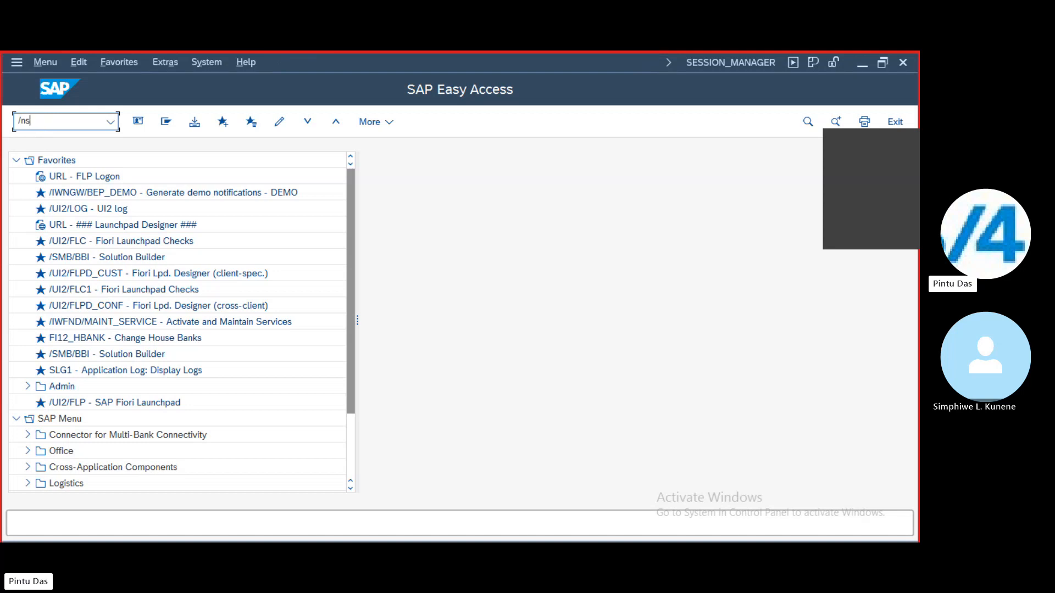
{"action": "type", "text": "pro"}
{"action": "key", "text": "Return"}
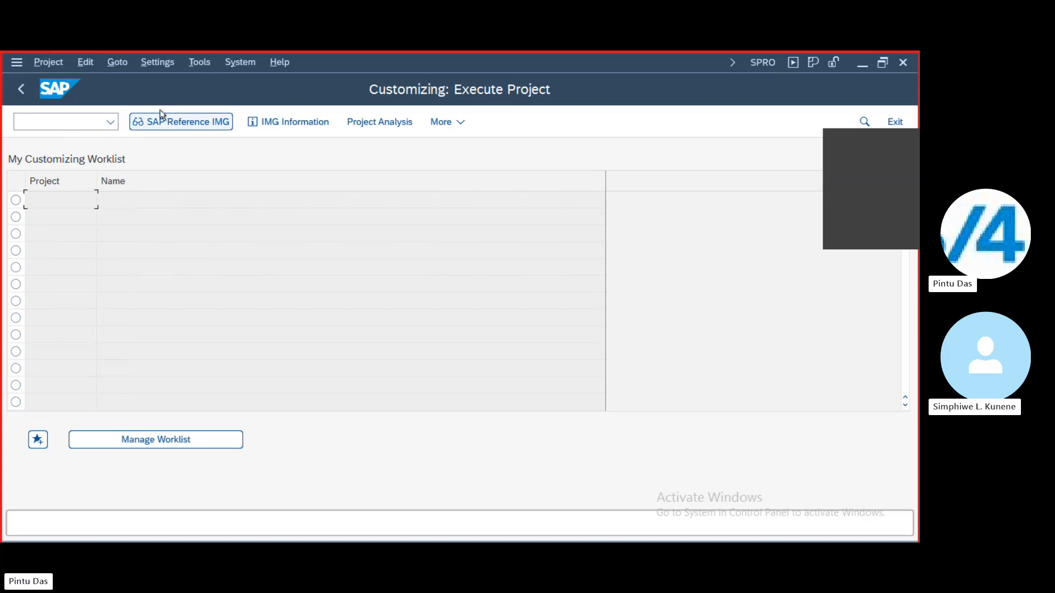
{"action": "left_click", "coordinate": [163, 116]}
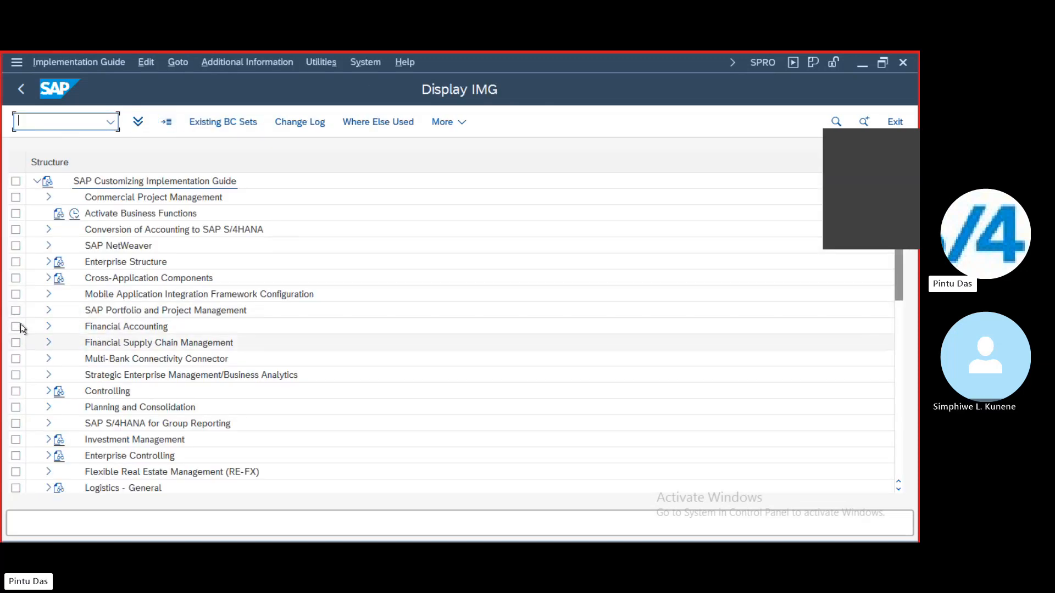
Expand Financial Accounting, Accounts Receivable and Accounts Payable, Vendor Accounts, Master Data, down to Preparations for Creating Vendor Master Data.
{"action": "left_click", "coordinate": [49, 326]}
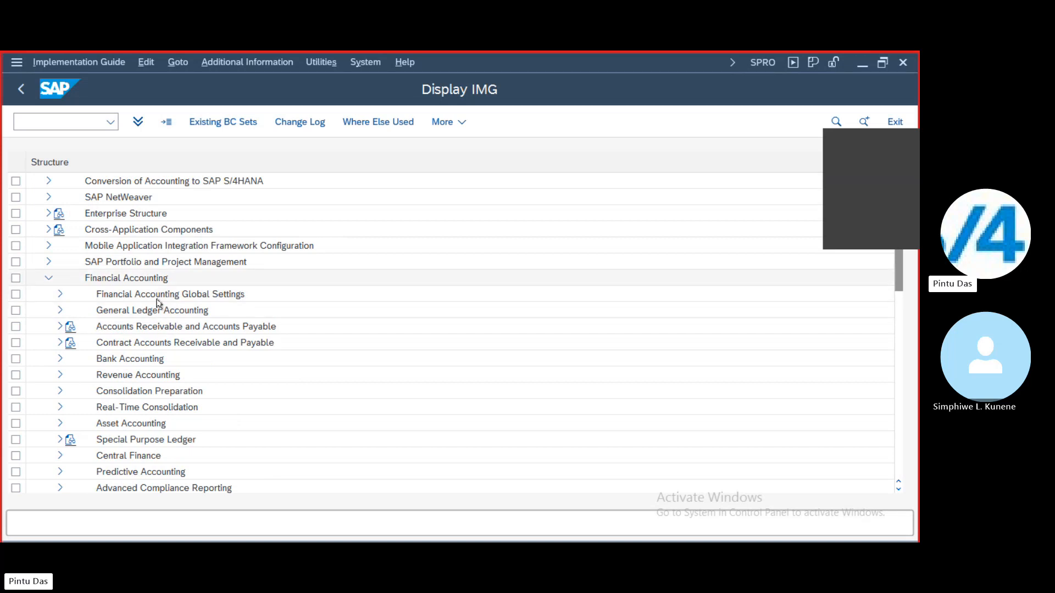
{"action": "left_click", "coordinate": [60, 327]}
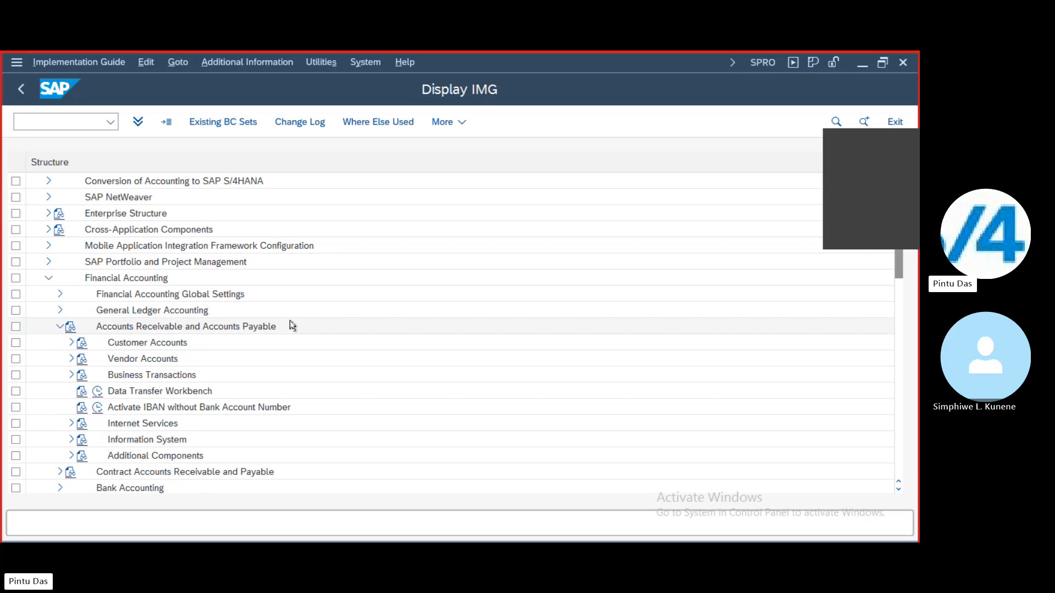
{"action": "scroll", "coordinate": [288, 322], "scroll_direction": "down", "scroll_amount": 1}
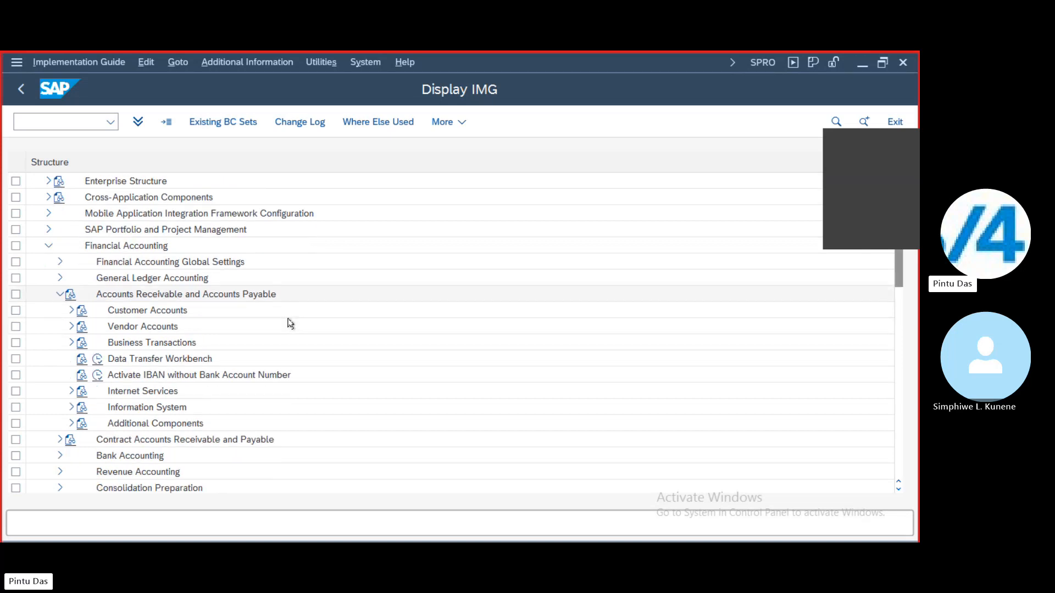
{"action": "left_click", "coordinate": [71, 326]}
{"action": "scroll", "coordinate": [226, 322], "scroll_direction": "down", "scroll_amount": 2}
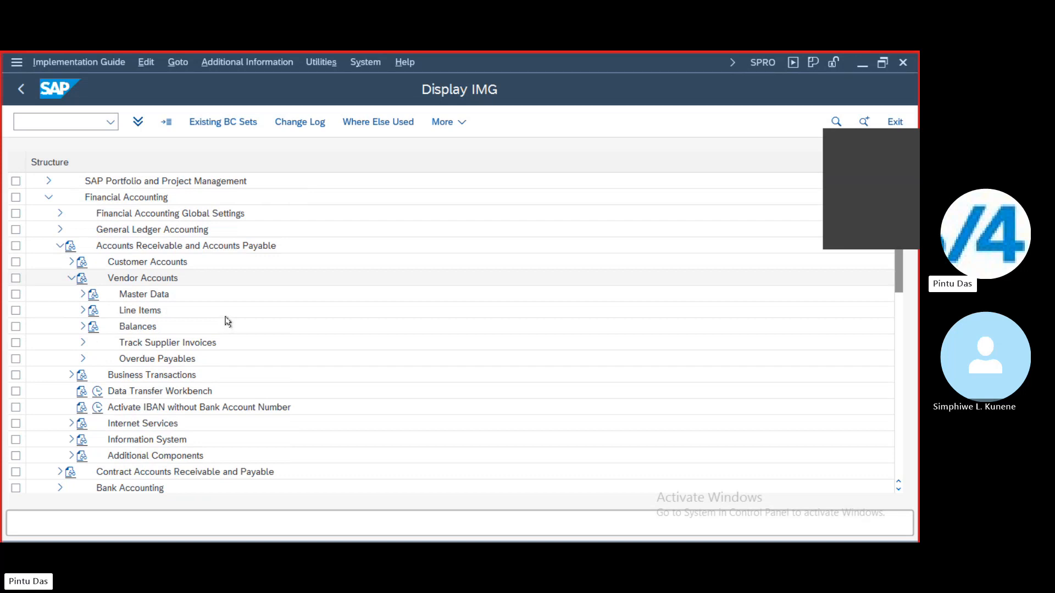
{"action": "left_click", "coordinate": [83, 295]}
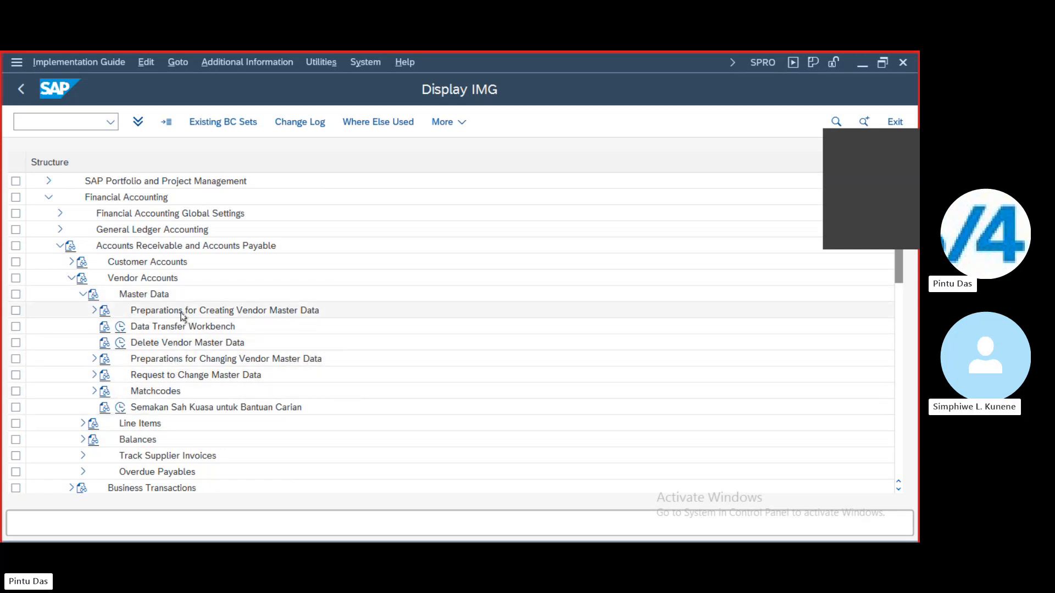
{"action": "left_click", "coordinate": [94, 311]}
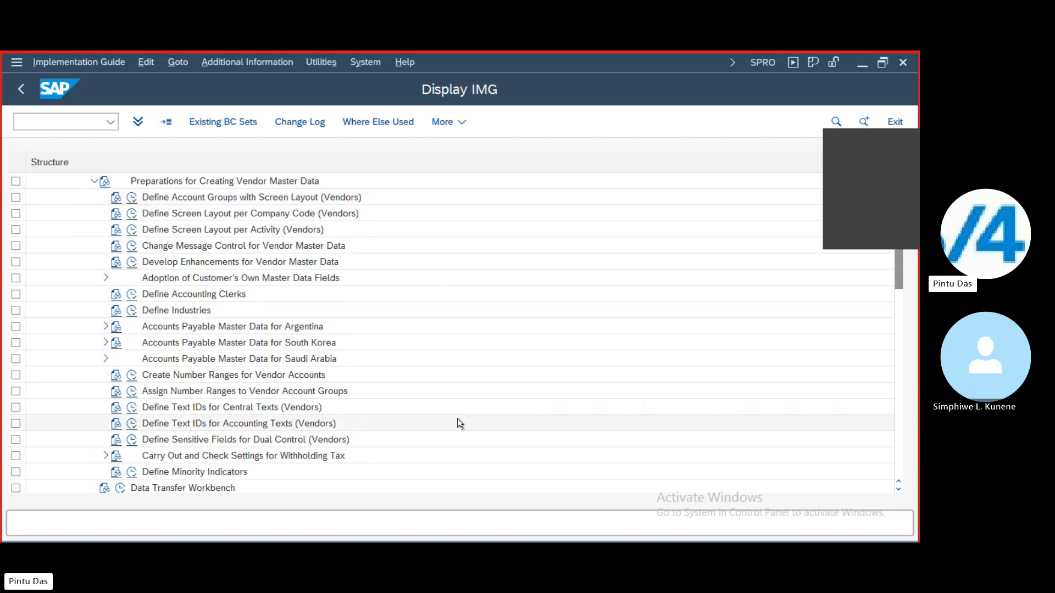
Review the expanded implementation guide path from Financial Accounting down to the activities for preparing vendor master data.
{"action": "scroll", "coordinate": [460, 423], "scroll_direction": "up", "scroll_amount": 3}
{"action": "scroll", "coordinate": [463, 422], "scroll_direction": "up", "scroll_amount": 4}
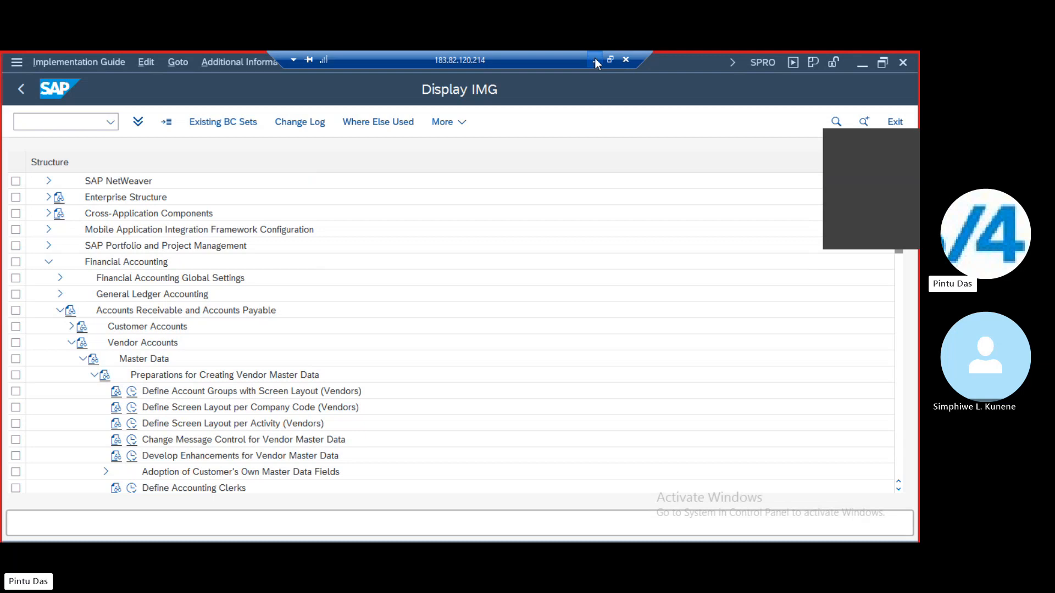
{"action": "scroll", "coordinate": [330, 495], "scroll_direction": "up", "scroll_amount": 2}
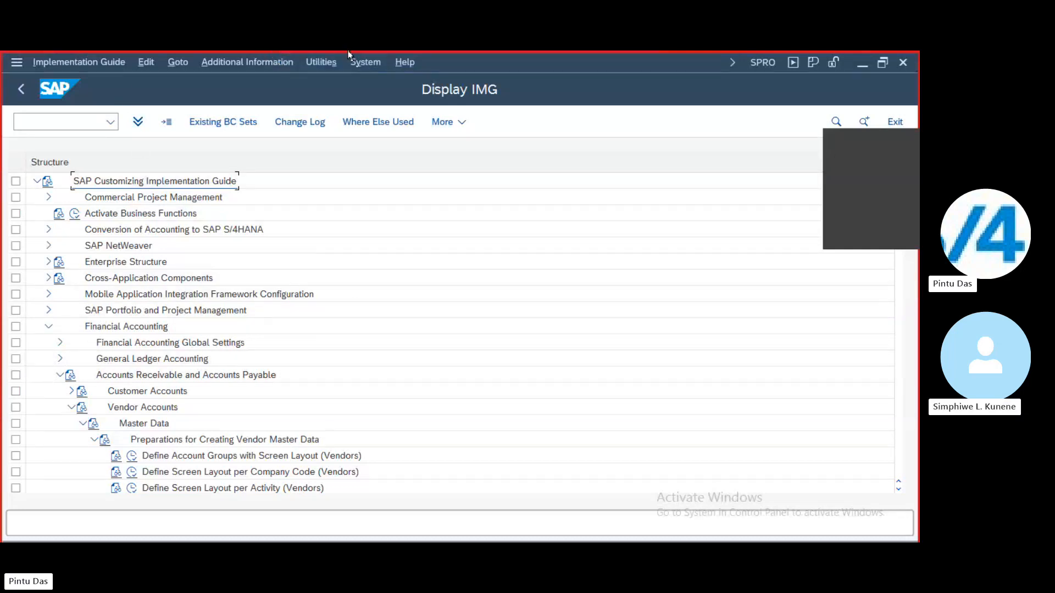
{"action": "left_click", "coordinate": [610, 60]}
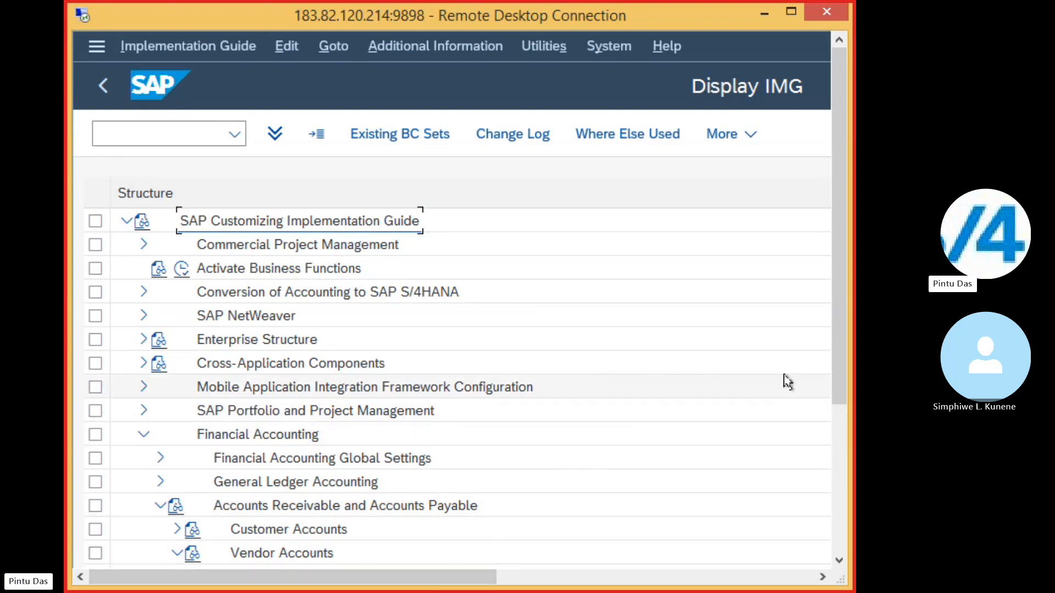
{"action": "scroll", "coordinate": [788, 381], "scroll_direction": "down", "scroll_amount": 5}
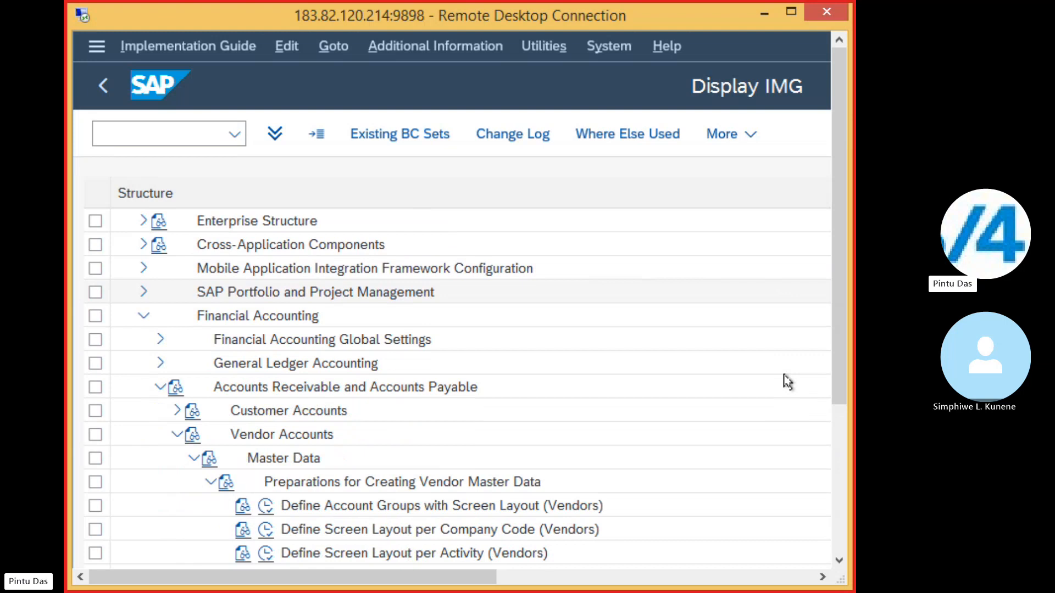
{"action": "scroll", "coordinate": [787, 382], "scroll_direction": "down", "scroll_amount": 2}
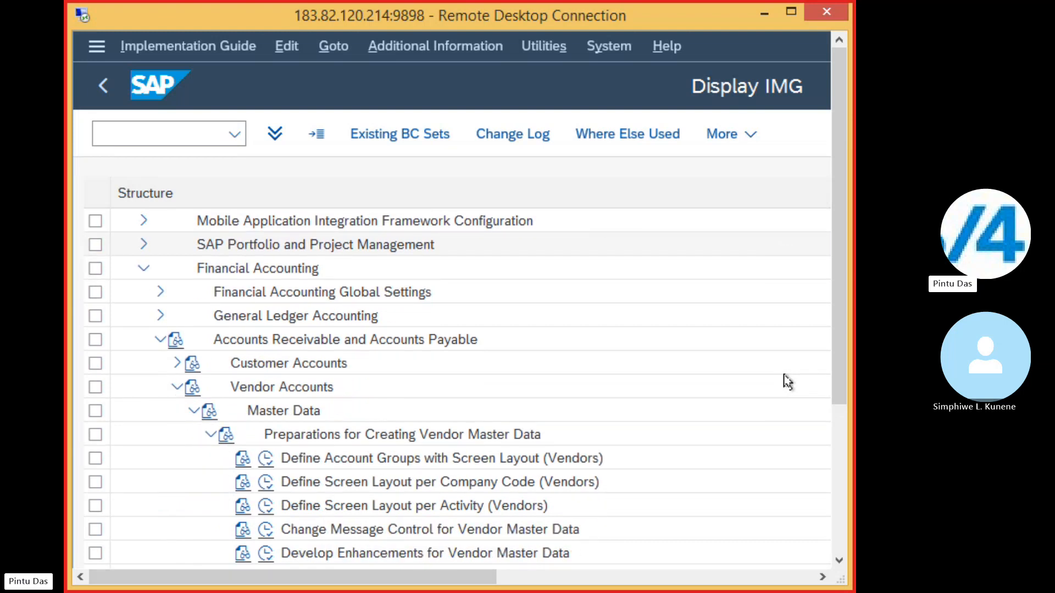
{"action": "scroll", "coordinate": [787, 381], "scroll_direction": "down", "scroll_amount": 1}
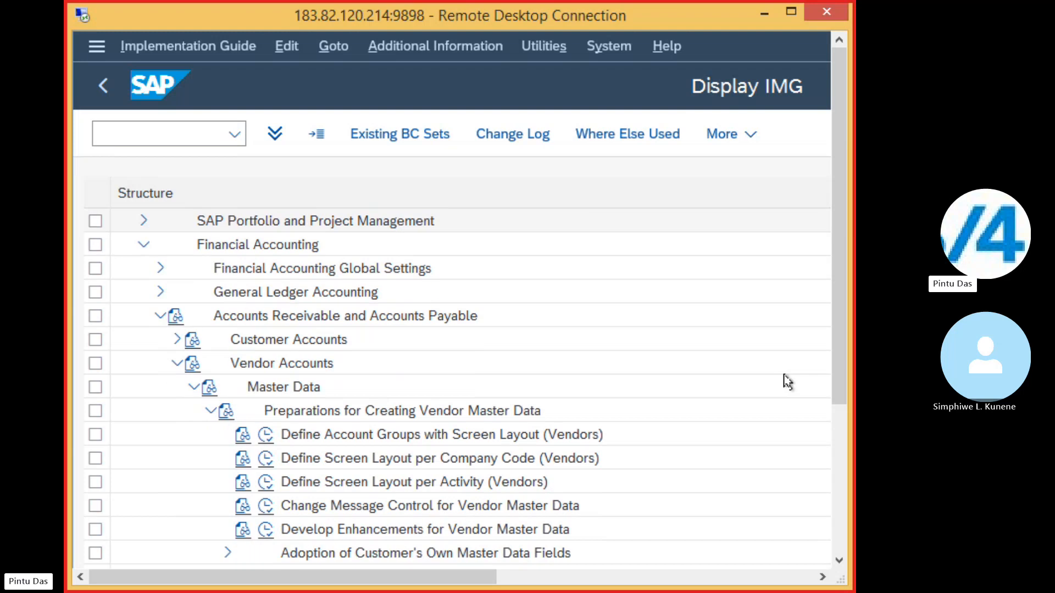
{"action": "scroll", "coordinate": [787, 381], "scroll_direction": "down", "scroll_amount": 1}
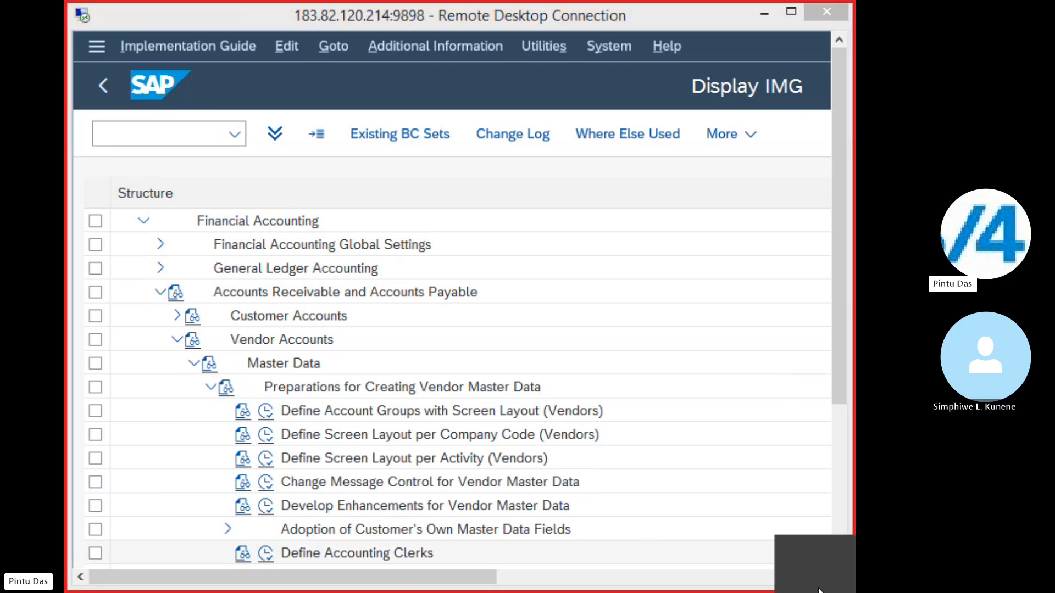
{"action": "left_click", "coordinate": [818, 590]}
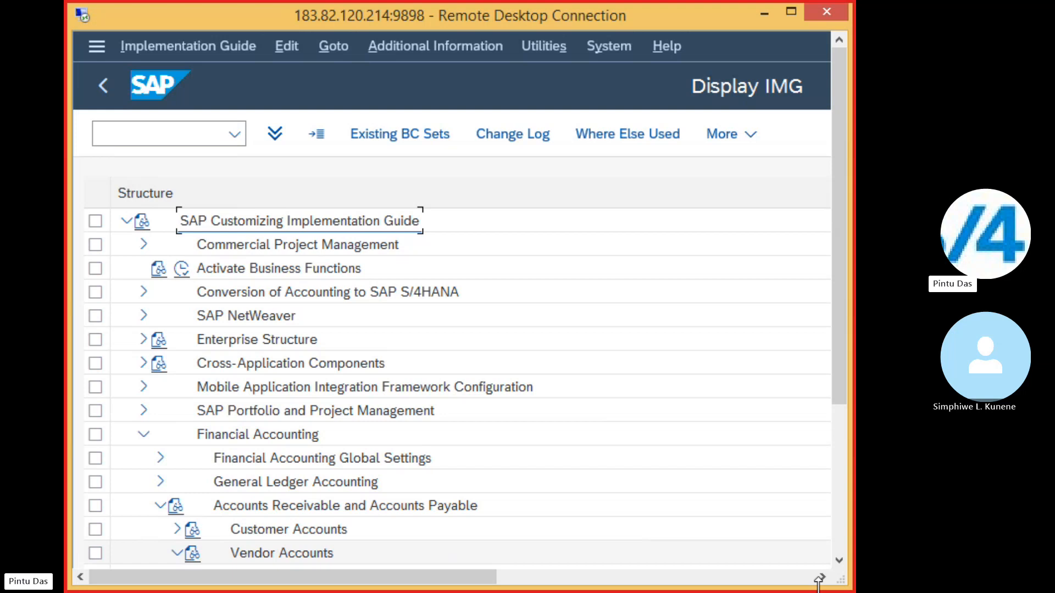
{"action": "left_click", "coordinate": [790, 13]}
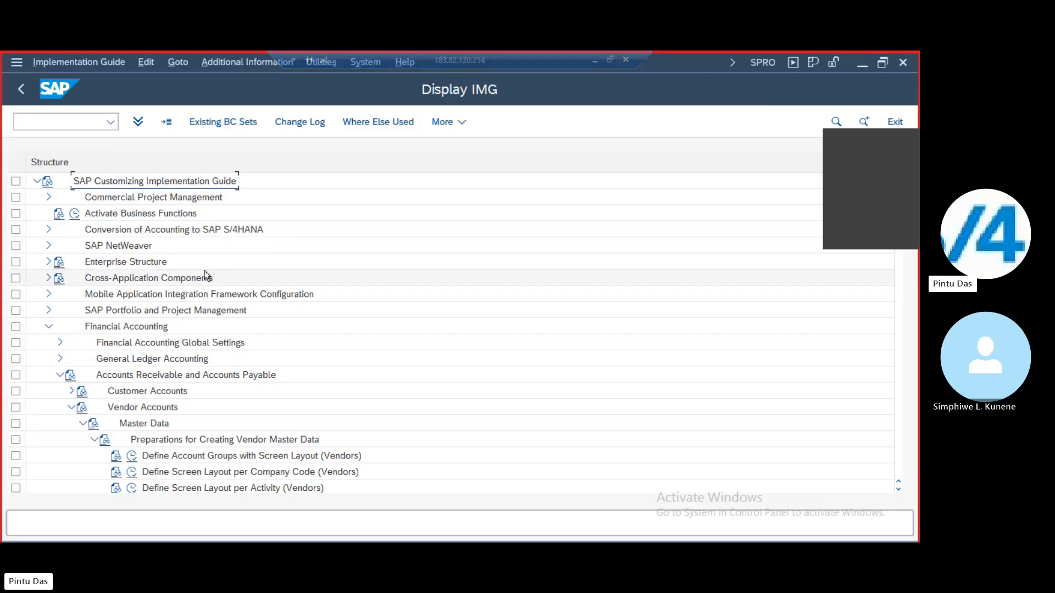
Open the activity Define Account Groups with Screen Layout (Vendors) under Preparations for Creating Vendor Master Data.
{"action": "scroll", "coordinate": [476, 347], "scroll_direction": "down", "scroll_amount": 2}
{"action": "scroll", "coordinate": [476, 346], "scroll_direction": "down", "scroll_amount": 8}
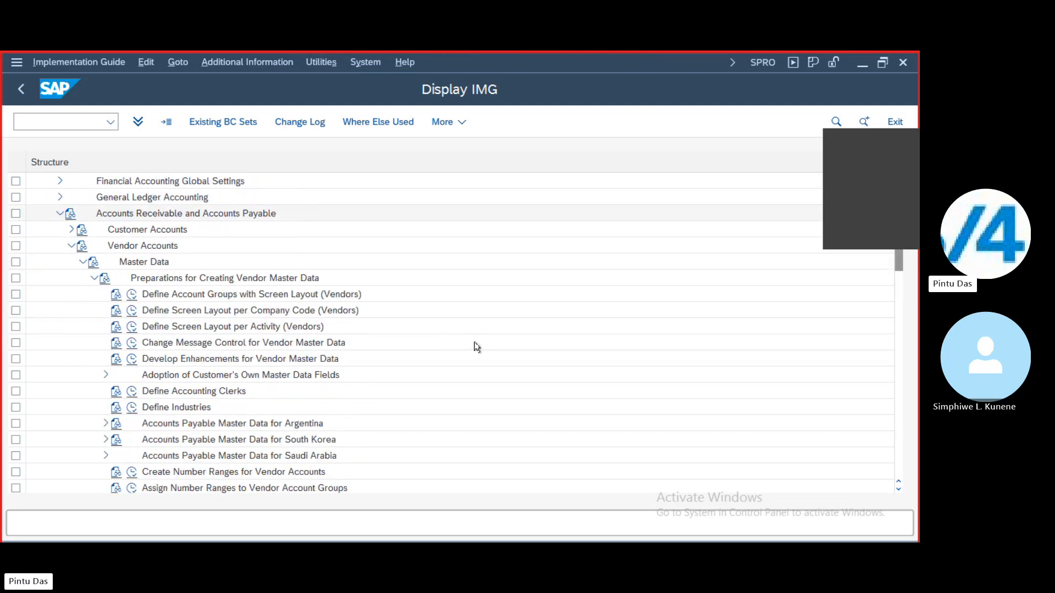
{"action": "left_click", "coordinate": [144, 295]}
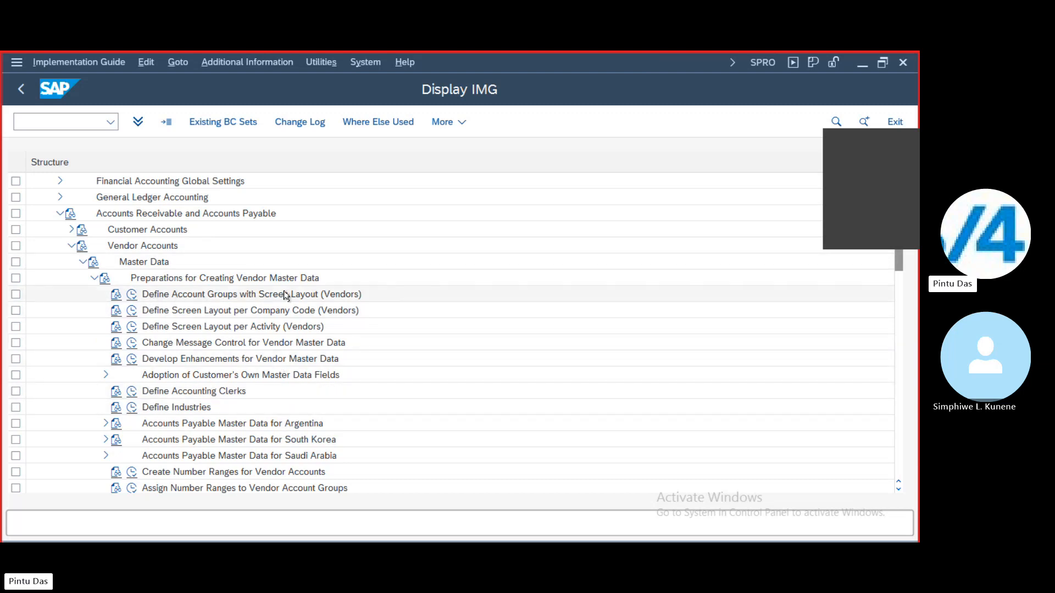
{"action": "left_click", "coordinate": [132, 296]}
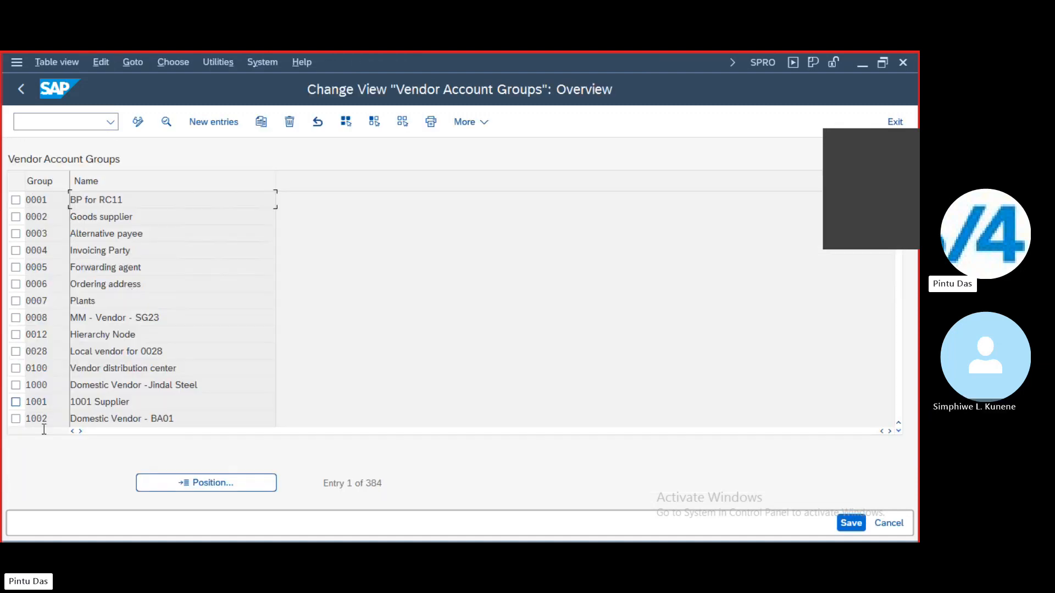
{"action": "left_click", "coordinate": [15, 200]}
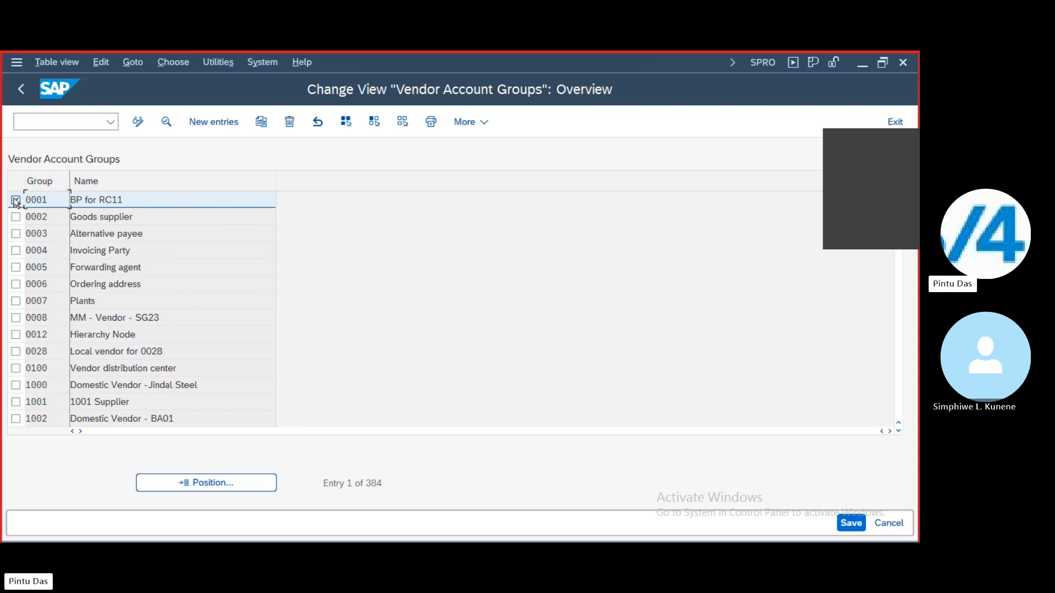
{"action": "left_click", "coordinate": [261, 126]}
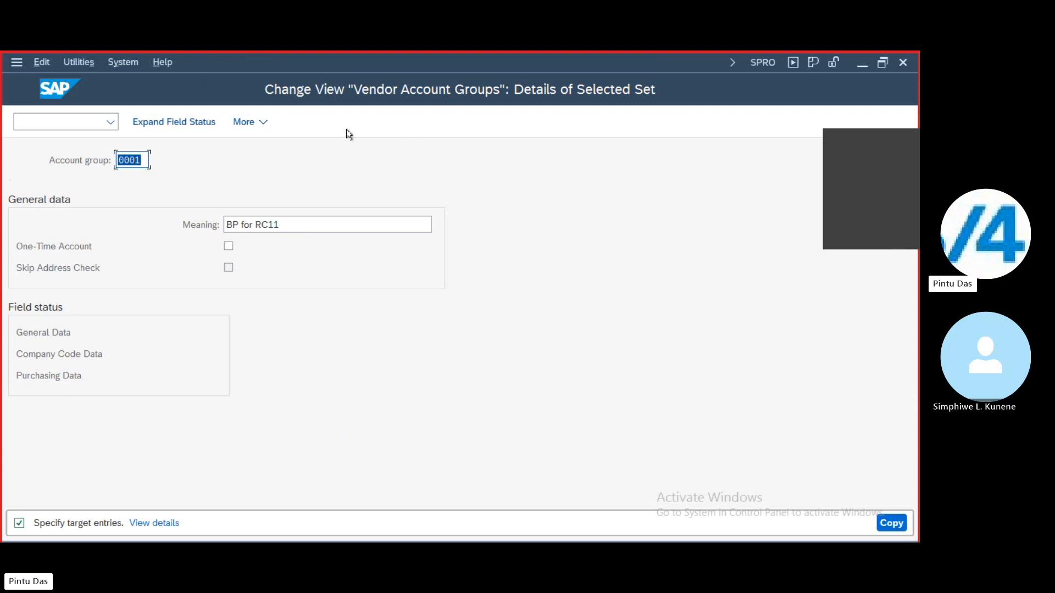
{"action": "left_click", "coordinate": [266, 121]}
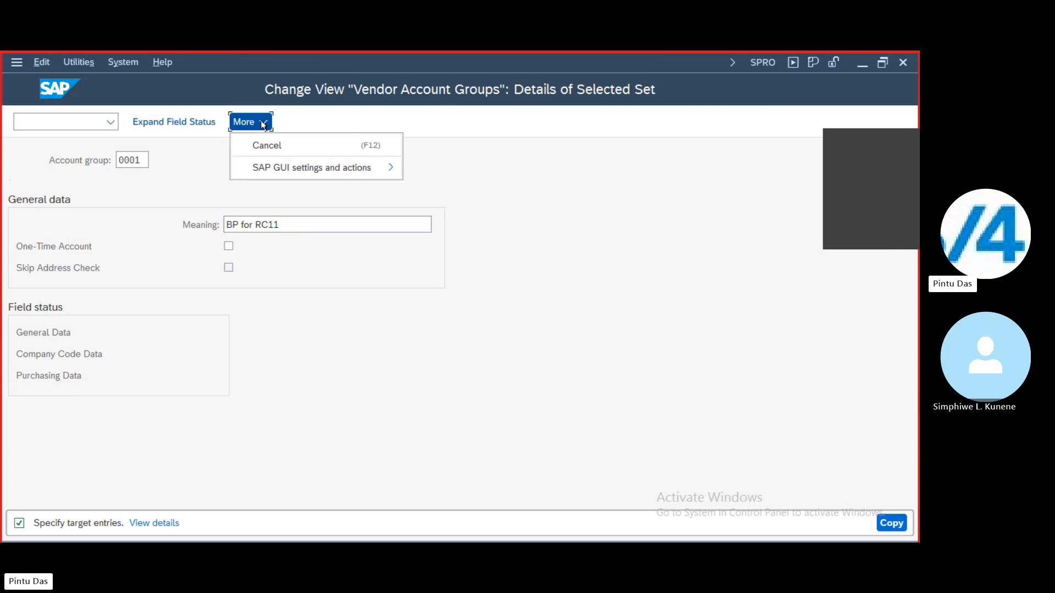
{"action": "left_click", "coordinate": [285, 146]}
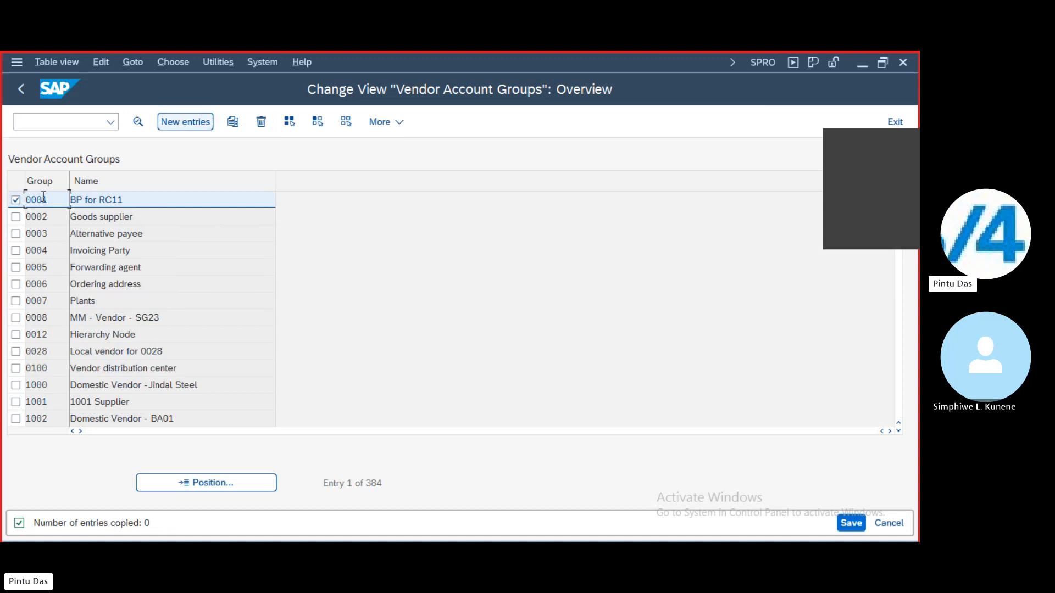
{"action": "left_click", "coordinate": [15, 200]}
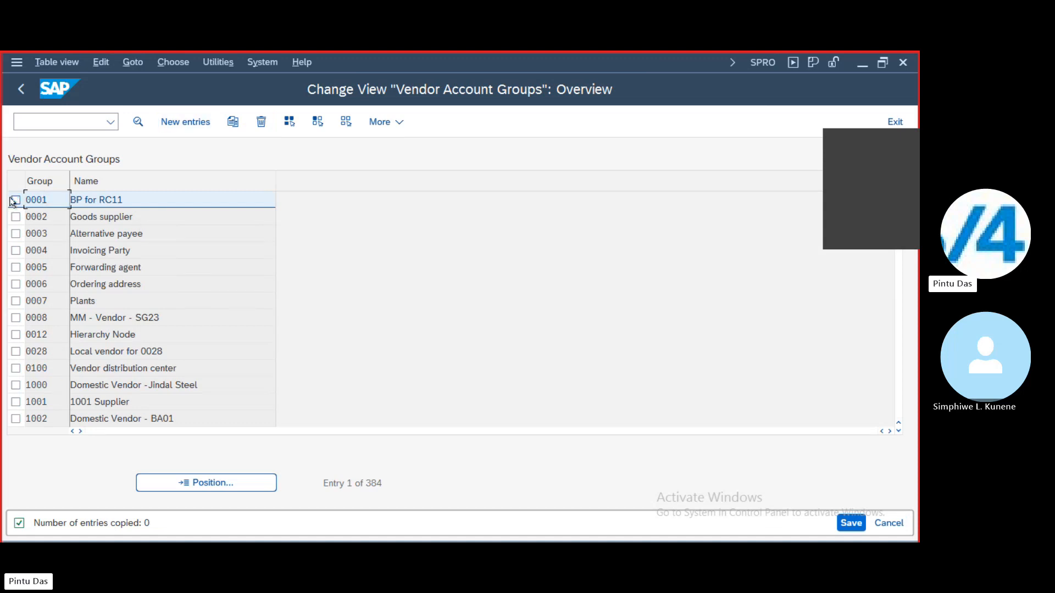
Start a new vendor account group entry with the account group key 6001.
{"action": "left_click", "coordinate": [181, 122]}
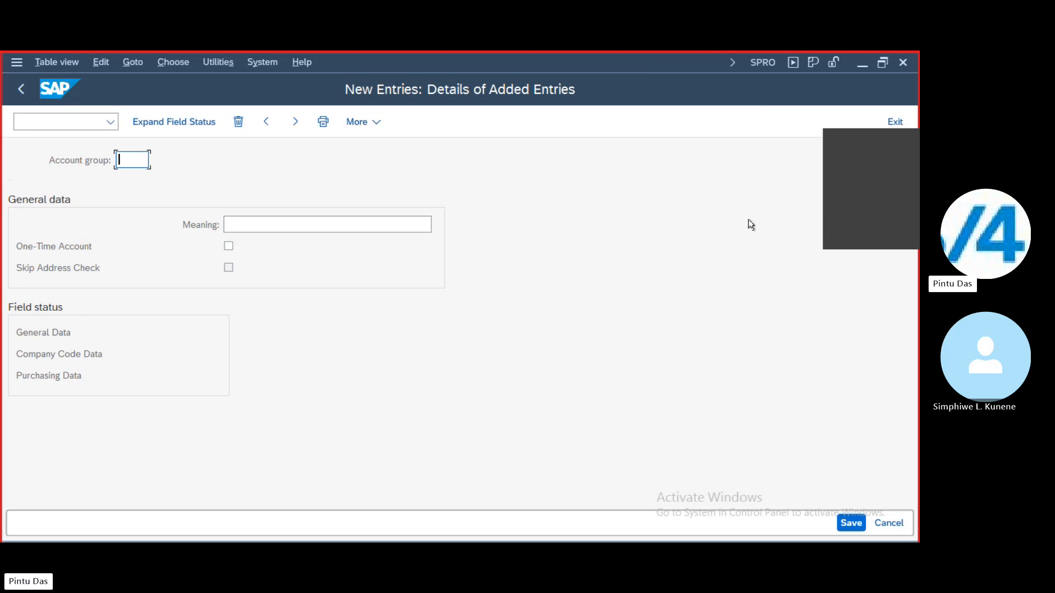
{"action": "type", "text": "LKV1"}
{"action": "key", "text": "BackSpace"}
{"action": "key", "text": "BackSpace"}
{"action": "key", "text": "BackSpace"}
{"action": "key", "text": "BackSpace"}
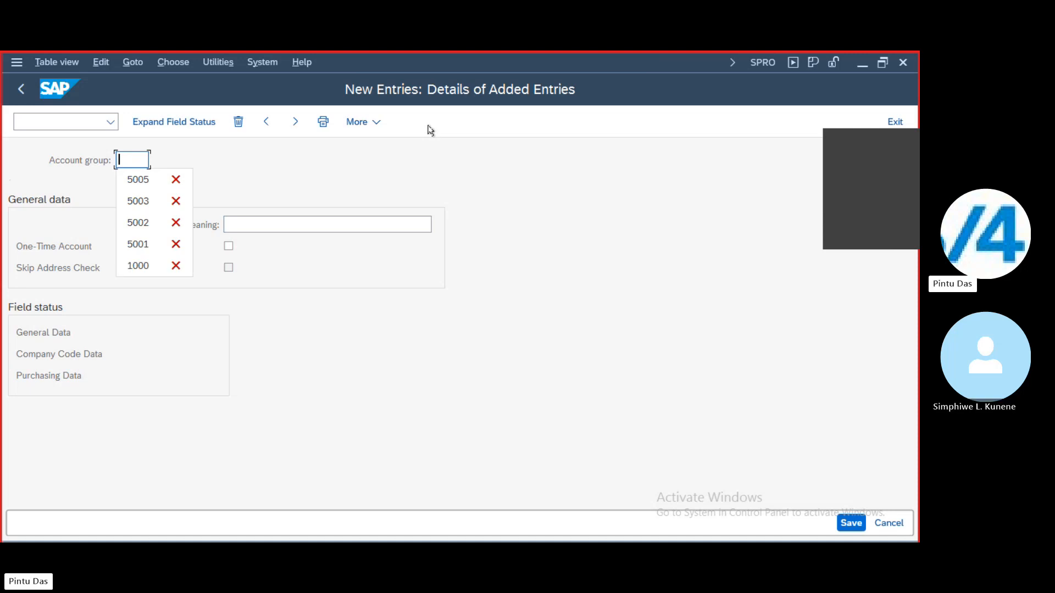
{"action": "type", "text": "6001"}
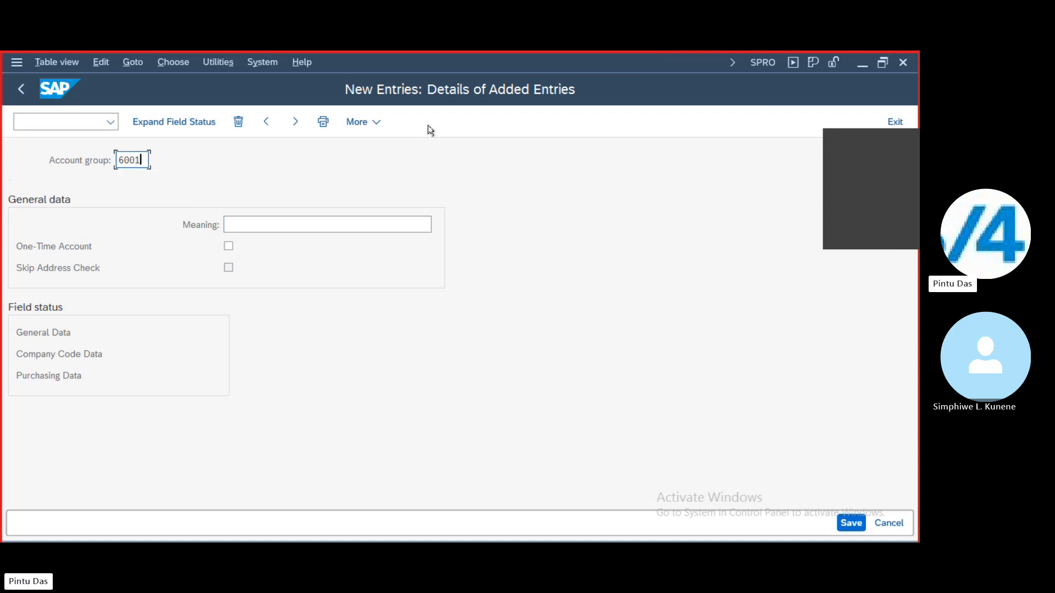
Enter "Vendor Group of BA01" as the meaning of account group 6001.
{"action": "left_click", "coordinate": [238, 221]}
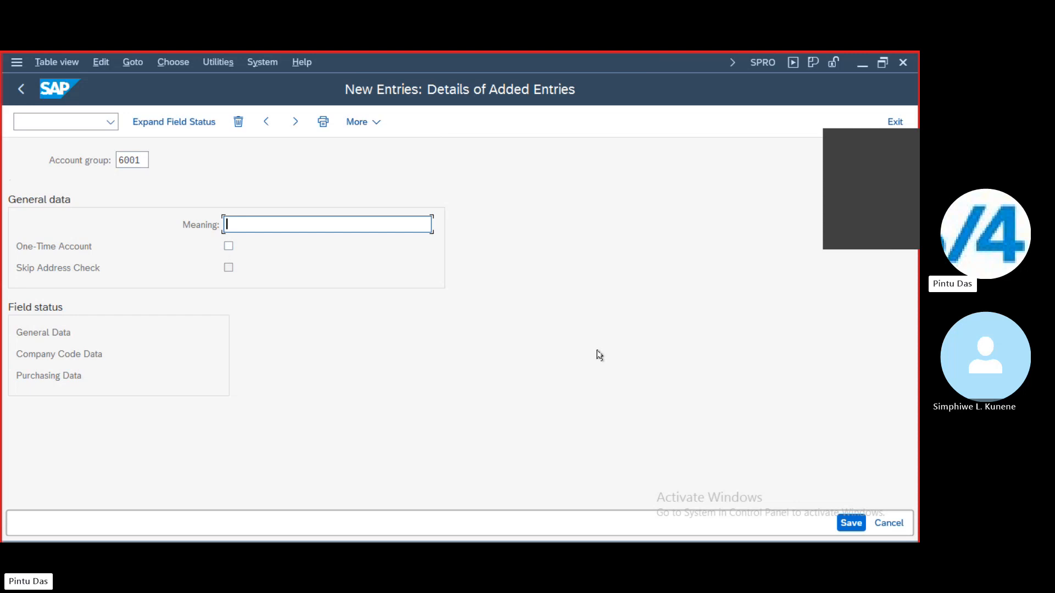
{"action": "type", "text": "Vendor Gruo"}
{"action": "key", "text": "BackSpace"}
{"action": "key", "text": "BackSpace"}
{"action": "type", "text": "oup"}
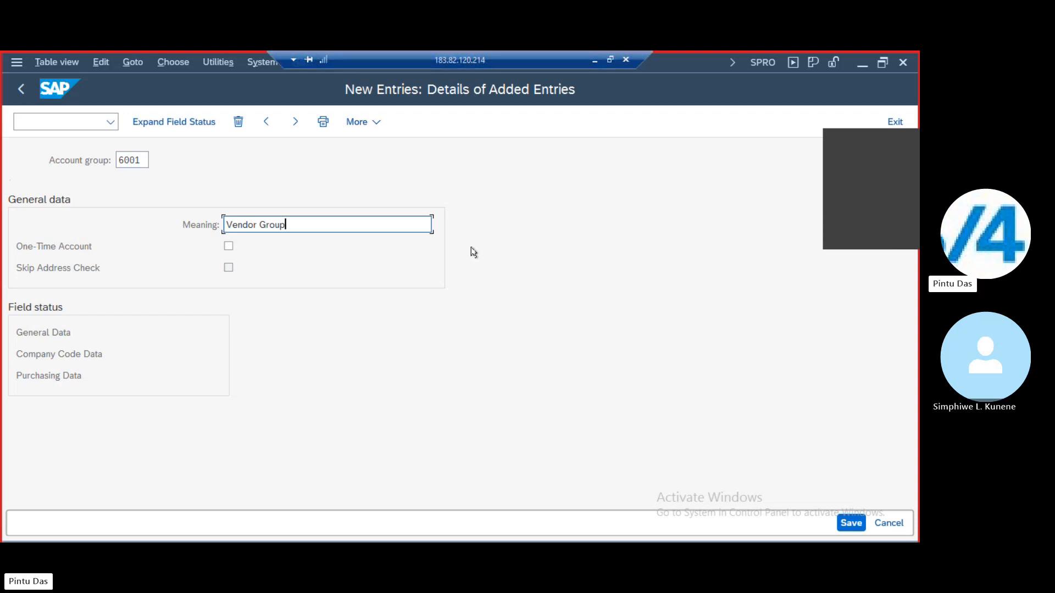
{"action": "type", "text": " of "}
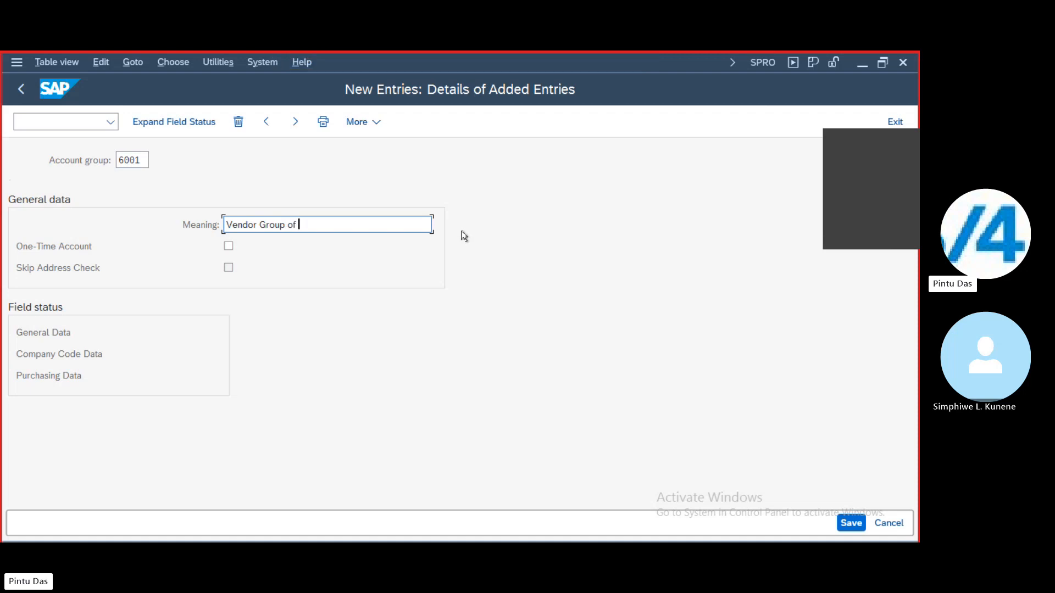
{"action": "type", "text": "BA01"}
Make the reconciliation account a required entry in the group's company code data field status for account management, and save.
{"action": "double_click", "coordinate": [70, 354]}
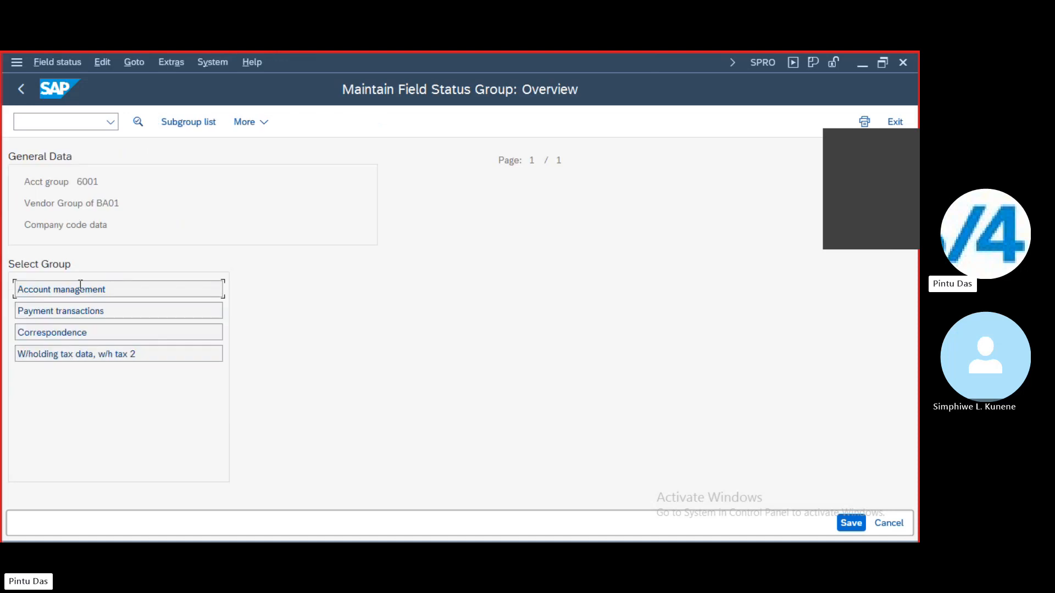
{"action": "double_click", "coordinate": [79, 290]}
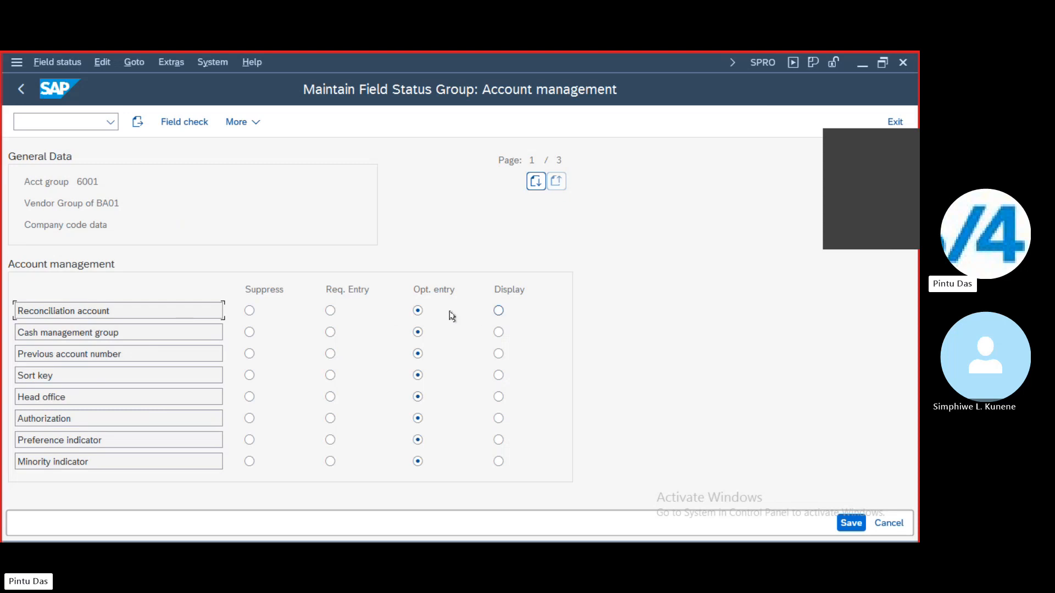
{"action": "left_click", "coordinate": [330, 311]}
{"action": "left_click", "coordinate": [852, 524]}
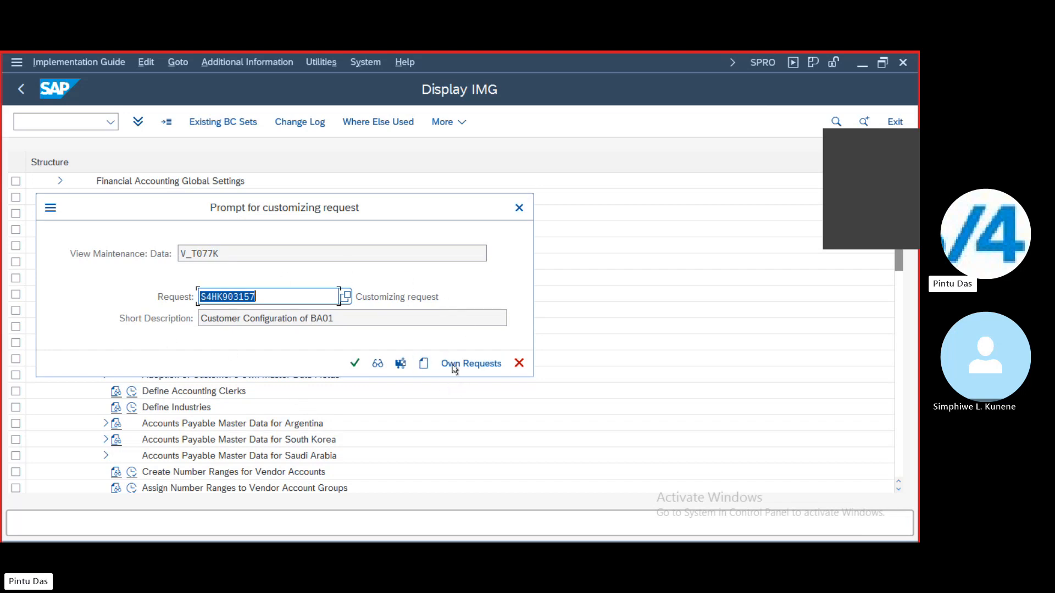
Create a customizing request described as "AP Configuration of BA01" and record the vendor account group changes in it.
{"action": "left_click", "coordinate": [423, 364]}
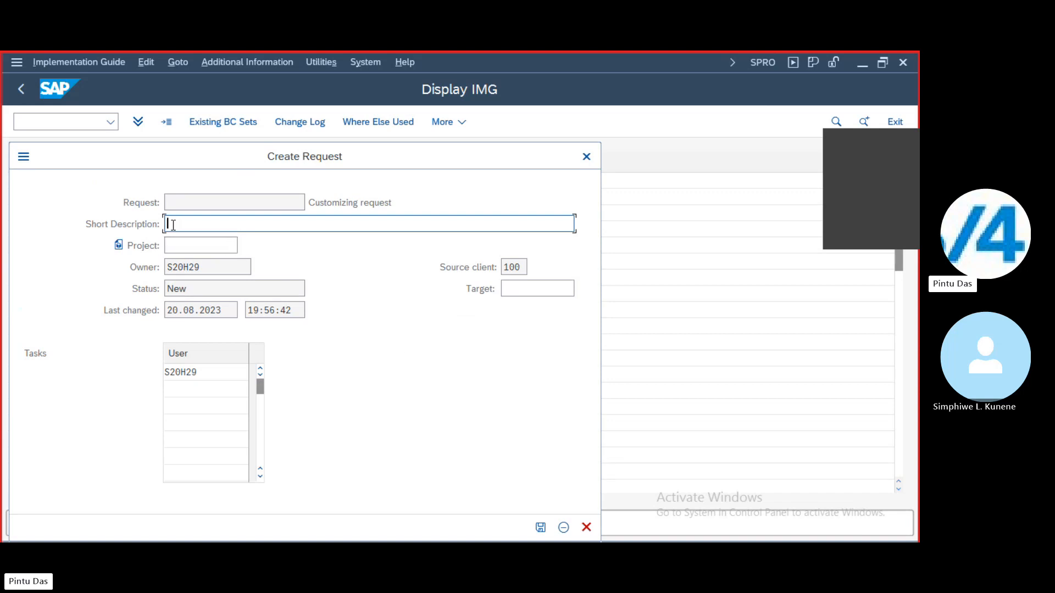
{"action": "type", "text": "AP Configuration of BA01"}
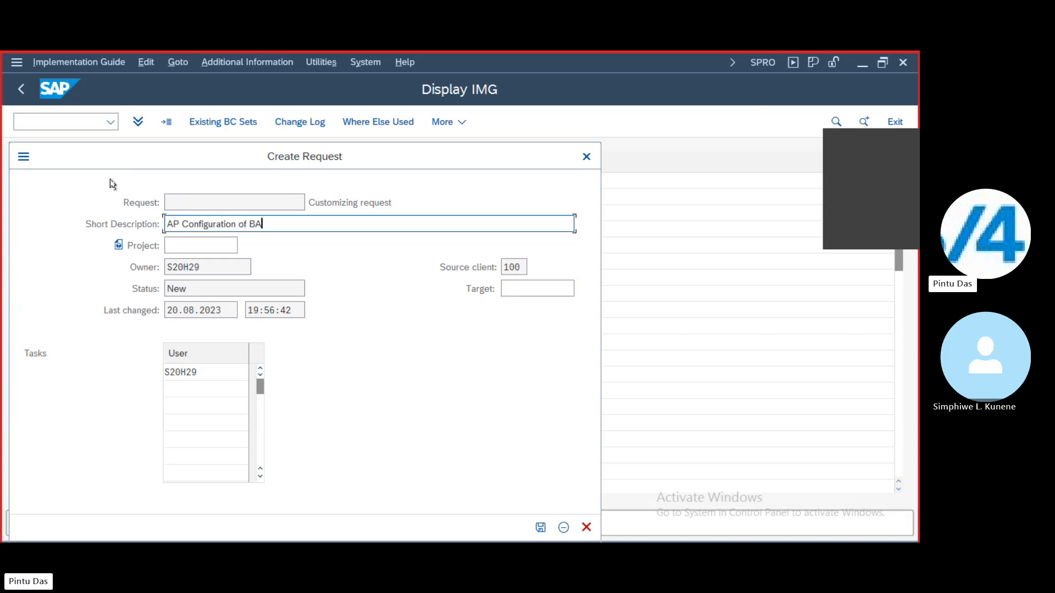
{"action": "left_click", "coordinate": [540, 527]}
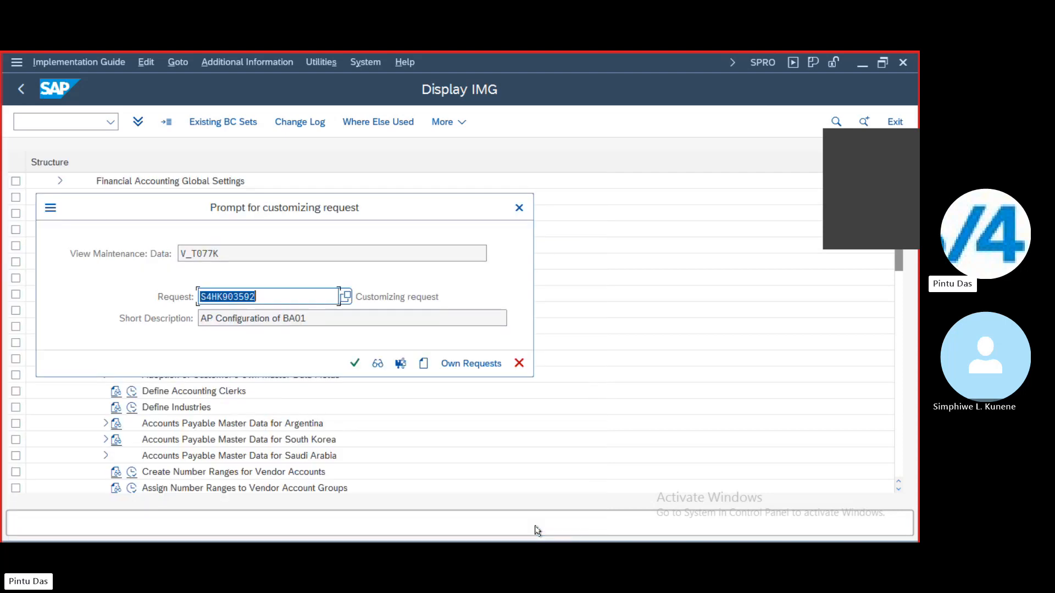
{"action": "left_click", "coordinate": [354, 365]}
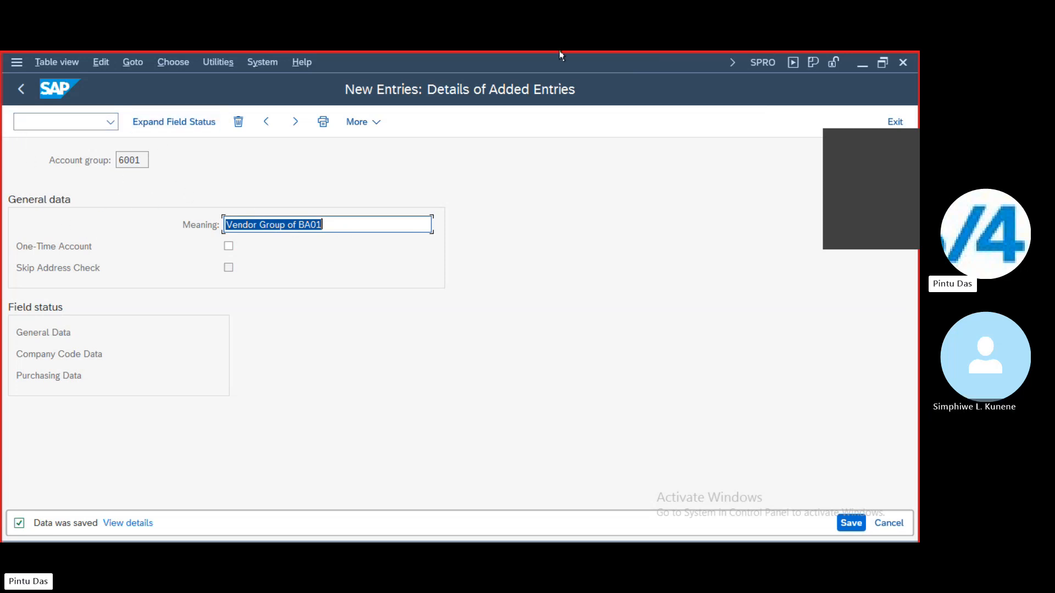
{"action": "mouse_move", "coordinate": [561, 52]}
{"action": "left_click", "coordinate": [610, 59]}
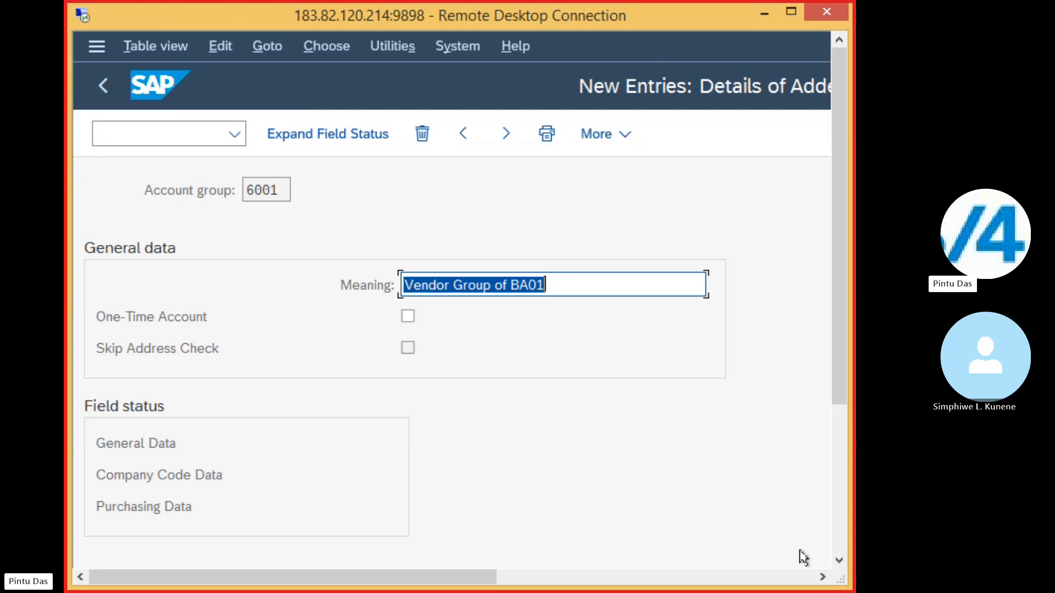
{"action": "left_click", "coordinate": [800, 551]}
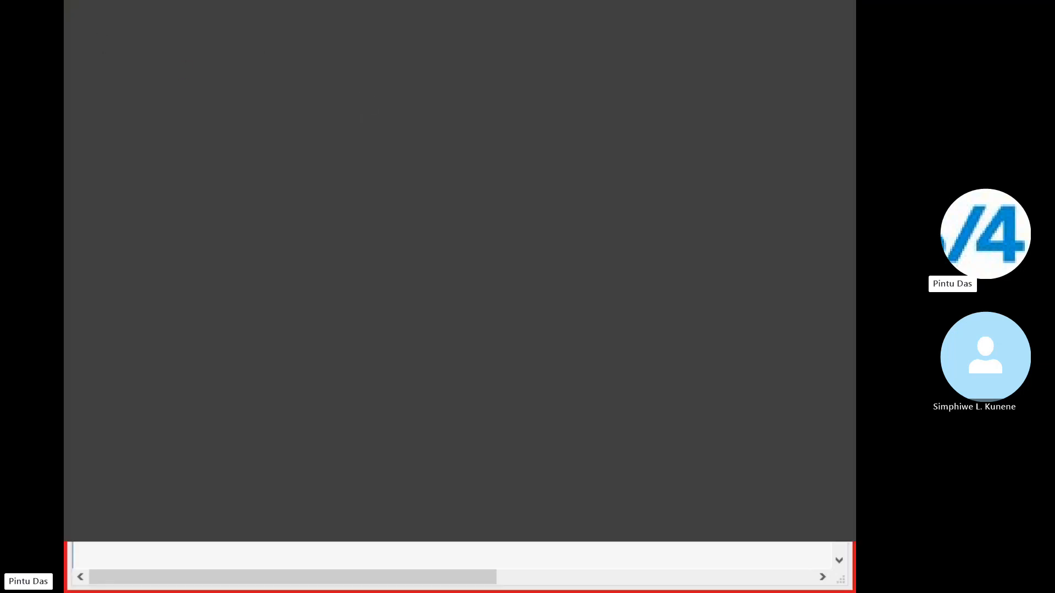
{"action": "key", "text": "alt+Tab"}
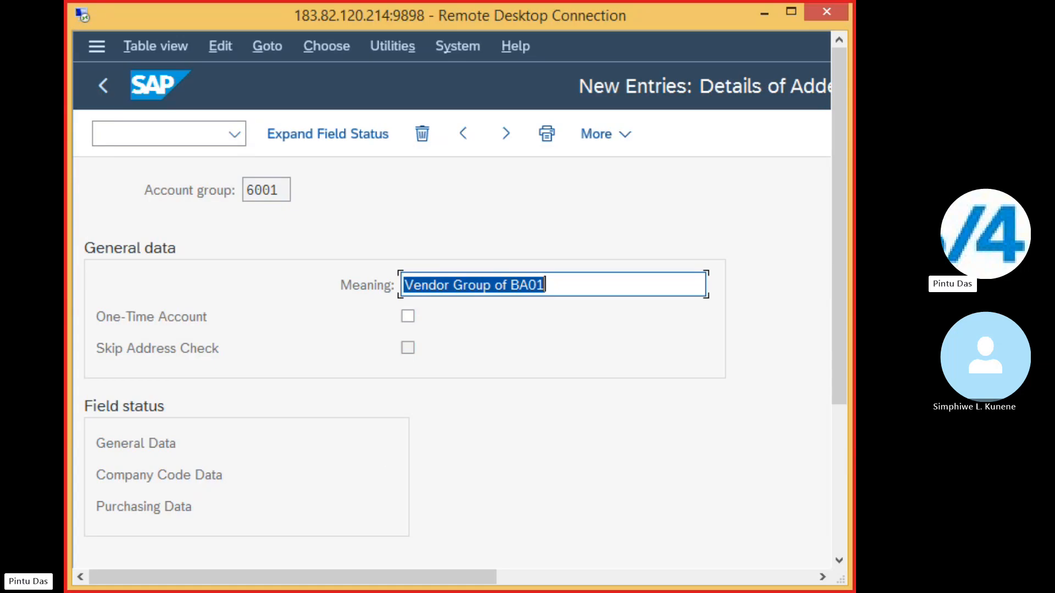
{"action": "left_click", "coordinate": [792, 16]}
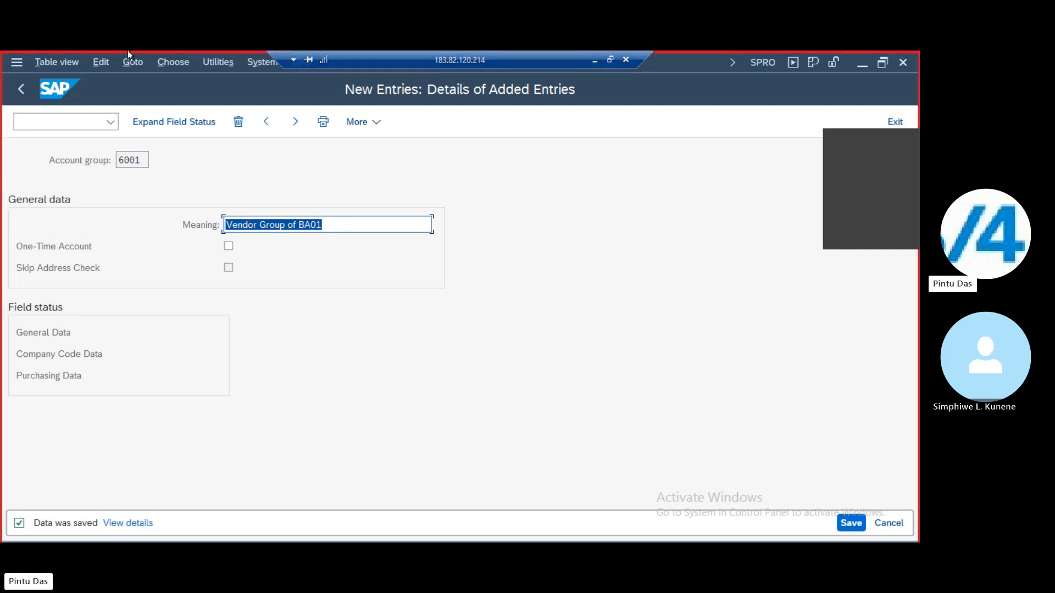
Leave the vendor account groups view and return to the vendor master data preparation activities in the implementation guide.
{"action": "left_click", "coordinate": [20, 92]}
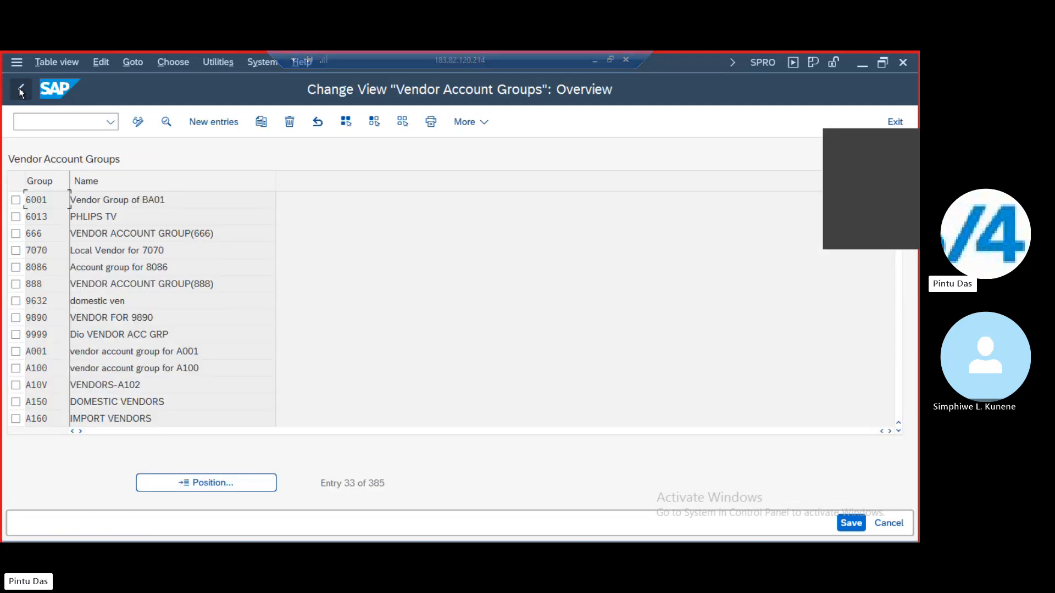
{"action": "left_click", "coordinate": [20, 92]}
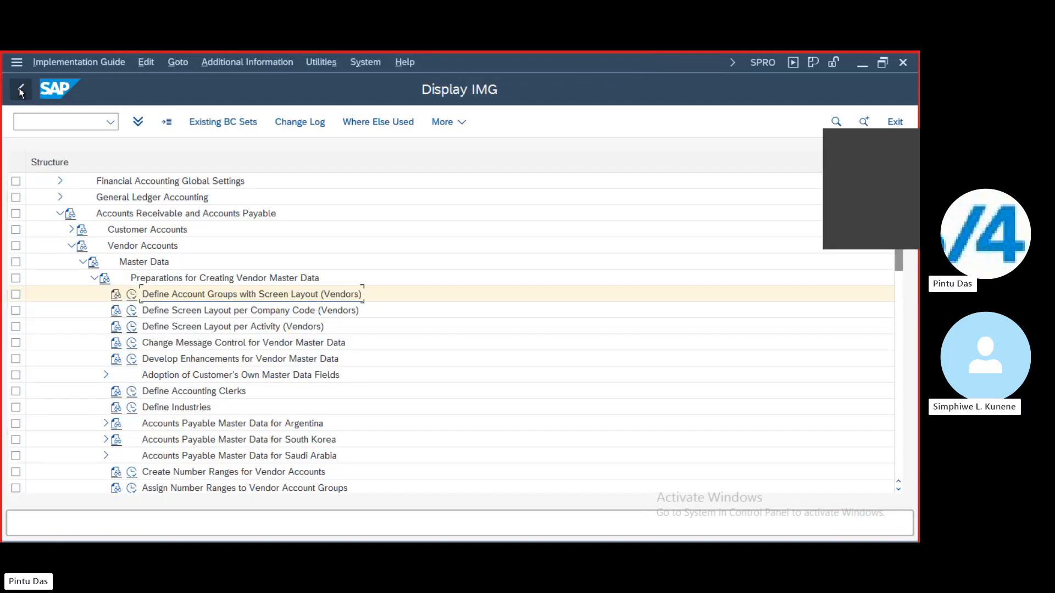
{"action": "scroll", "coordinate": [362, 340], "scroll_direction": "down", "scroll_amount": 3}
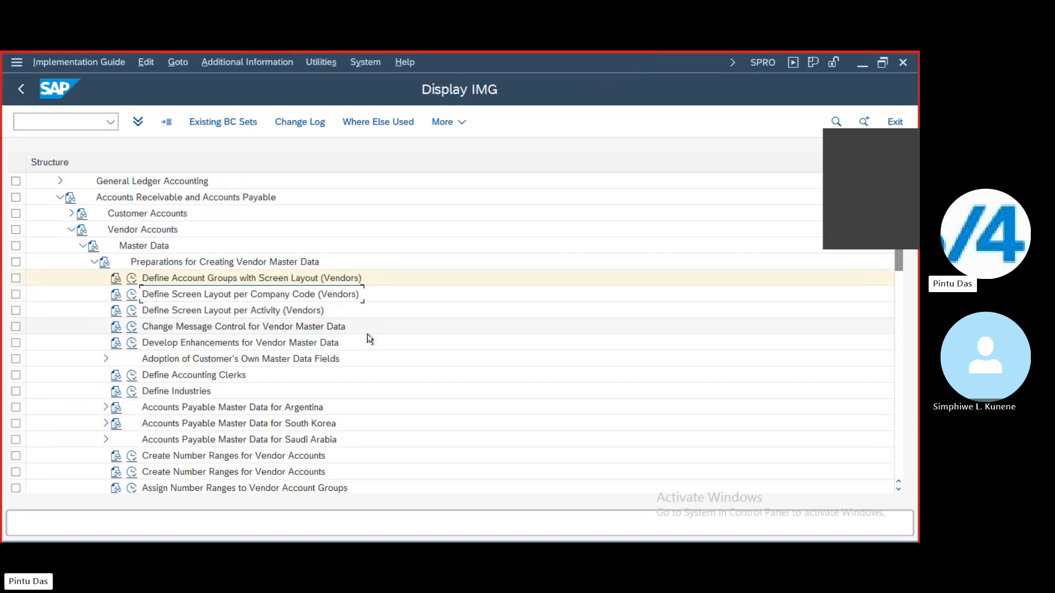
{"action": "scroll", "coordinate": [369, 342], "scroll_direction": "down", "scroll_amount": 4}
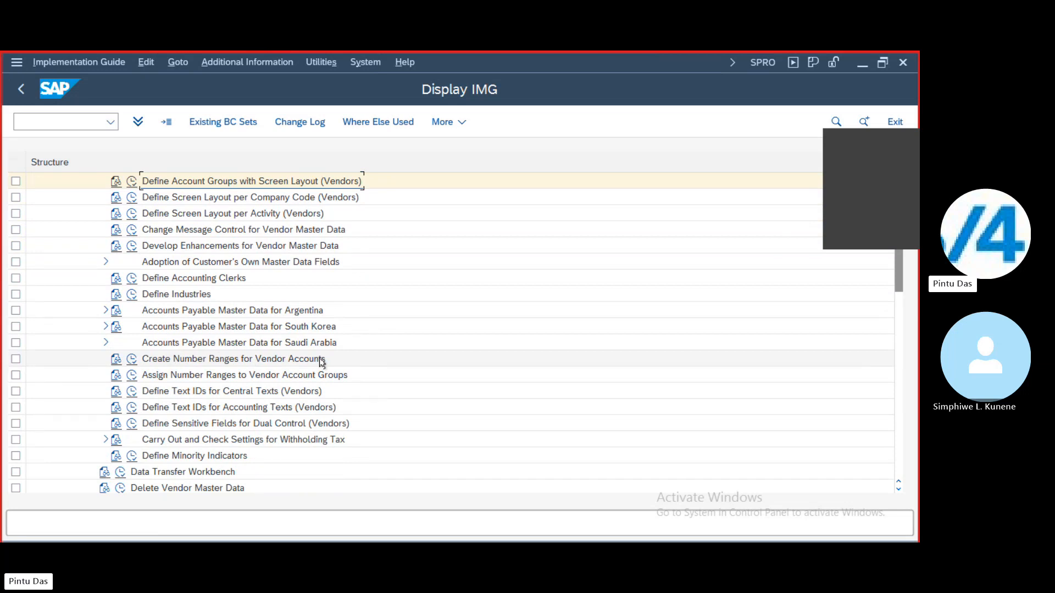
Show the IMG activity keys as additional information in the implementation guide and widen their column to fit the full keys.
{"action": "left_click", "coordinate": [242, 62]}
{"action": "mouse_move", "coordinate": [269, 85]}
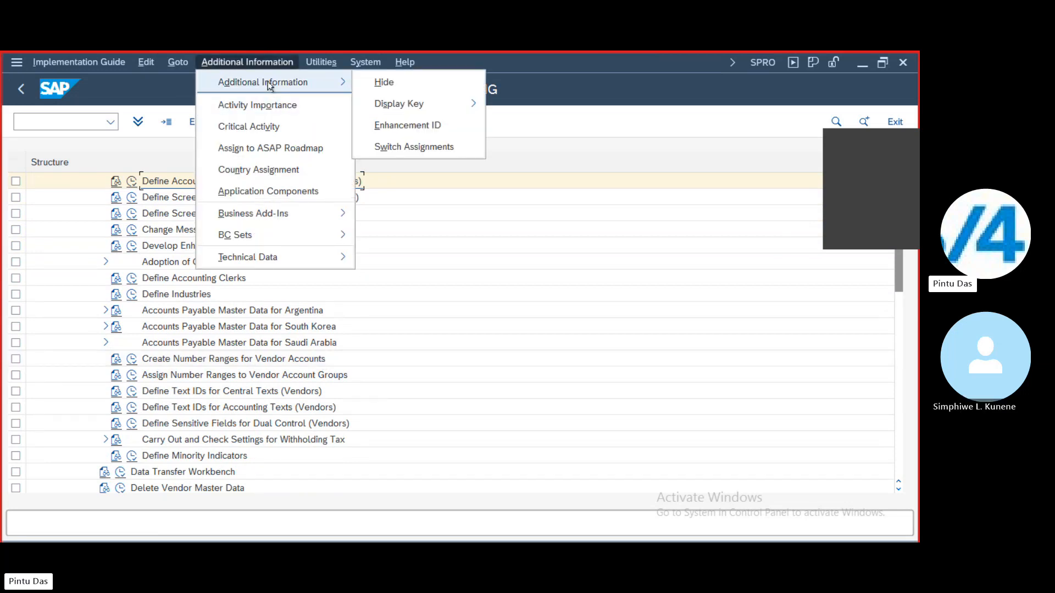
{"action": "mouse_move", "coordinate": [401, 106]}
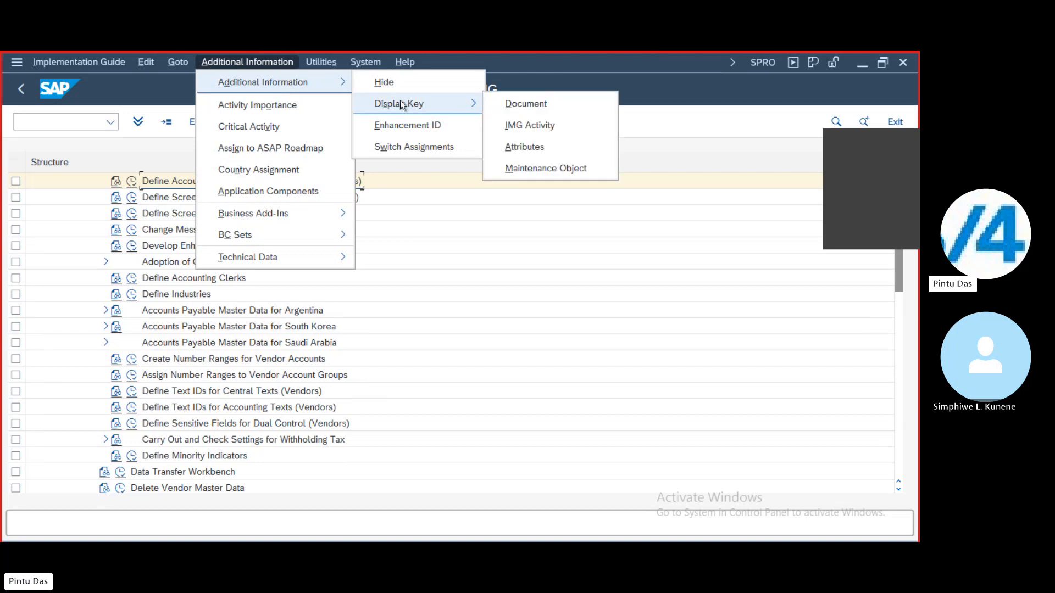
{"action": "left_click", "coordinate": [536, 126]}
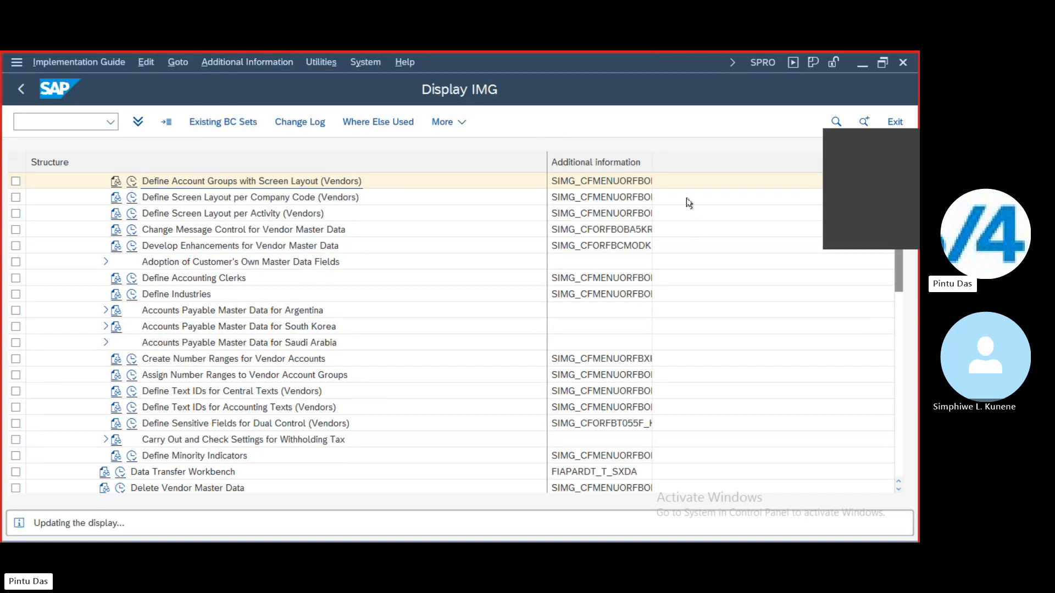
{"action": "left_click_drag", "start_coordinate": [652, 156], "coordinate": [717, 157]}
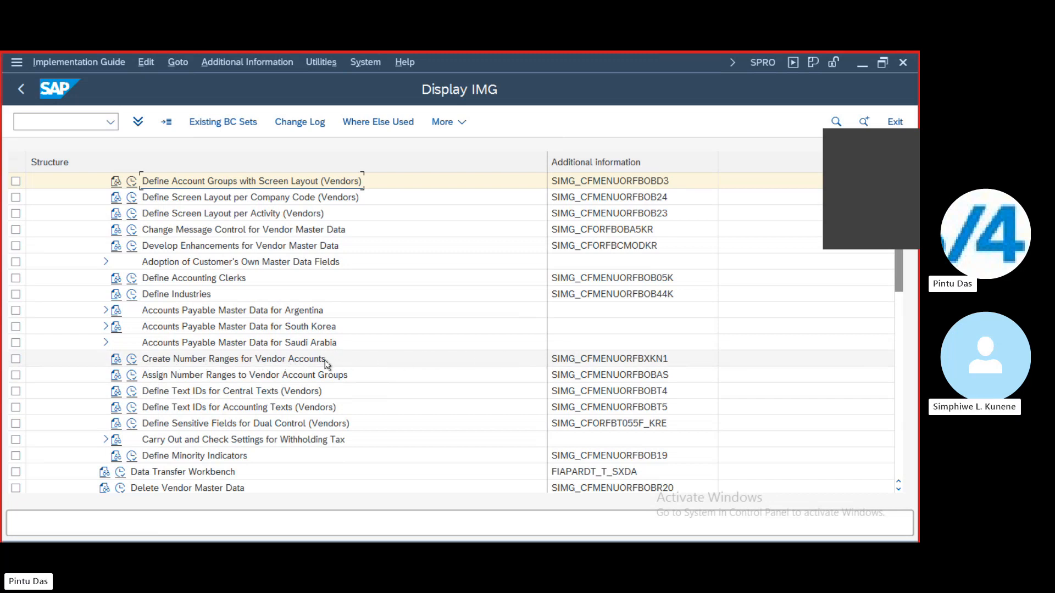
Open Create Number Ranges for Vendor Accounts, examine the vendor intervals in change mode with a blank row inserted, and return without saving.
{"action": "left_click", "coordinate": [132, 362]}
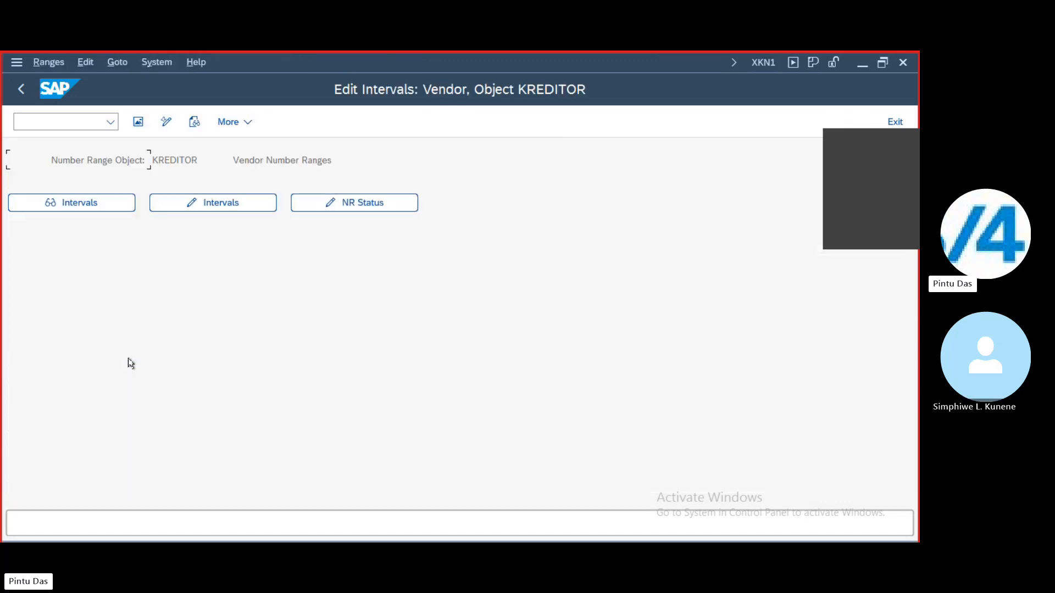
{"action": "left_click", "coordinate": [215, 202]}
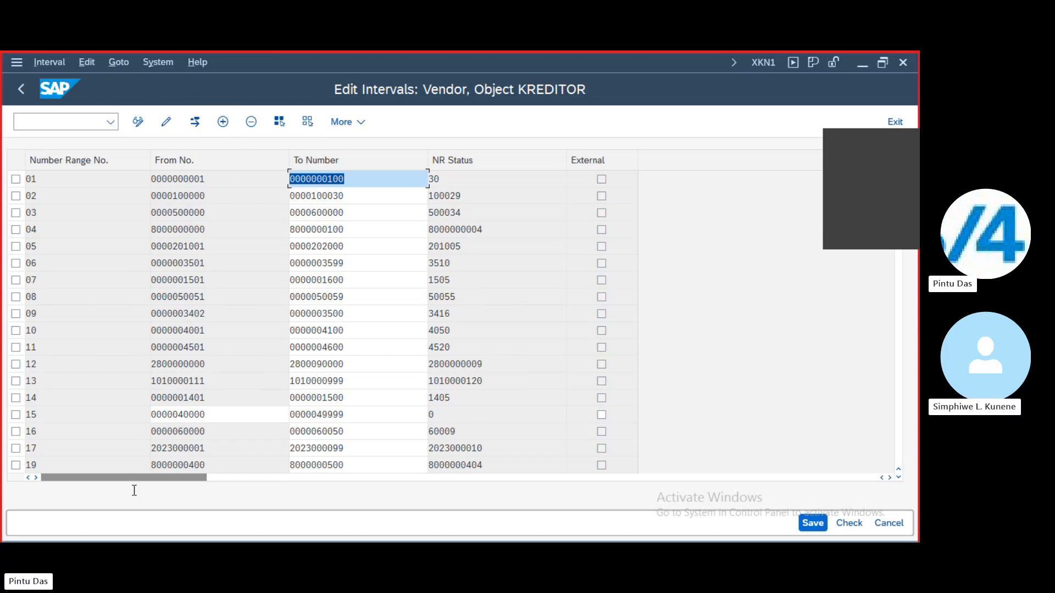
{"action": "left_click", "coordinate": [223, 123]}
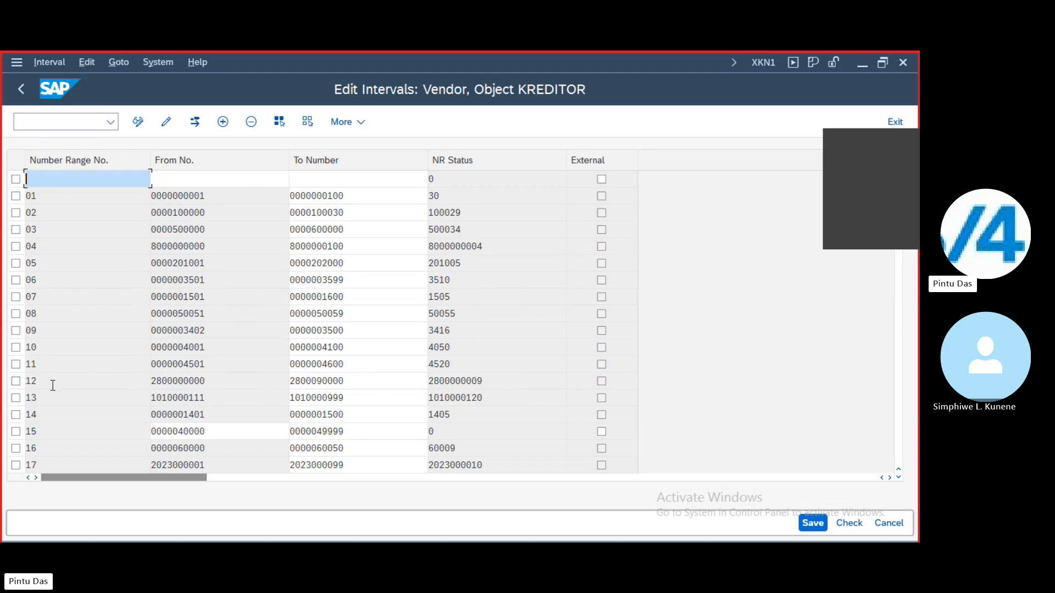
{"action": "left_click", "coordinate": [19, 89]}
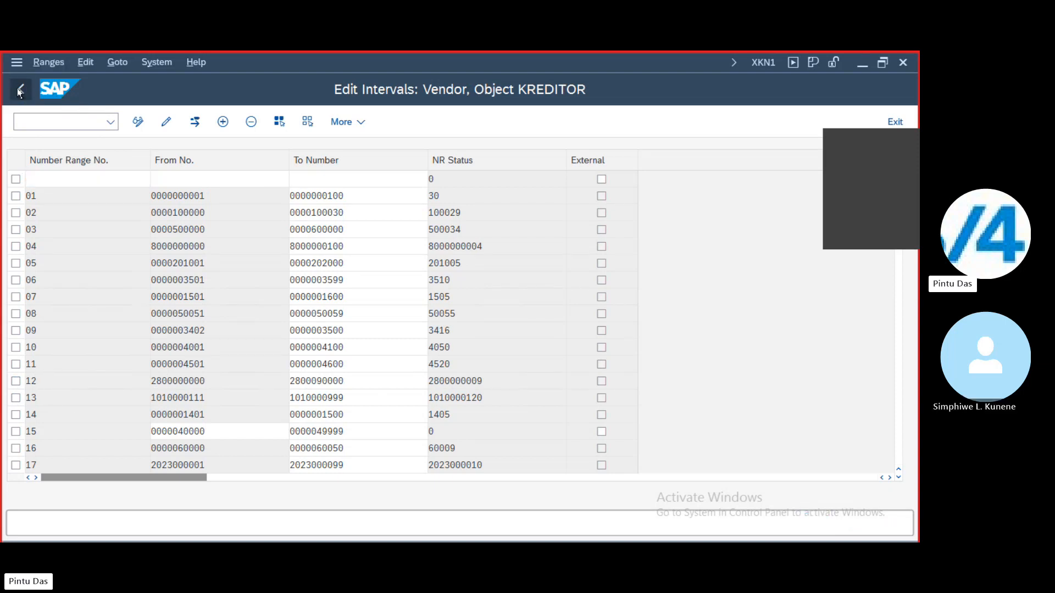
{"action": "left_click", "coordinate": [20, 90]}
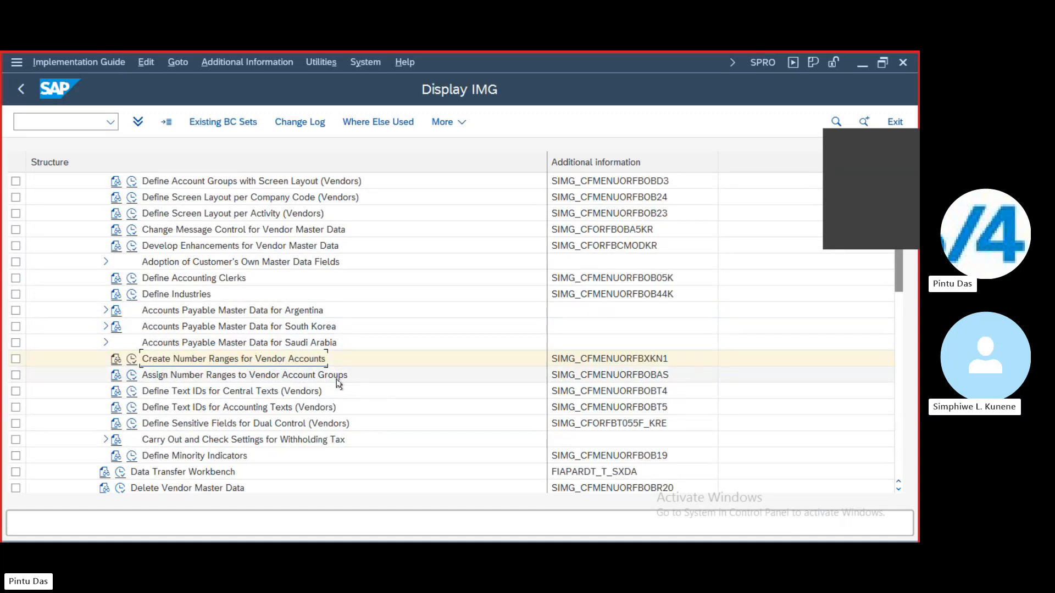
In Assign Number Ranges to Vendor Account Groups, find account group 6001, set its number range to 12, and attempt to save the assignment.
{"action": "left_click", "coordinate": [132, 378]}
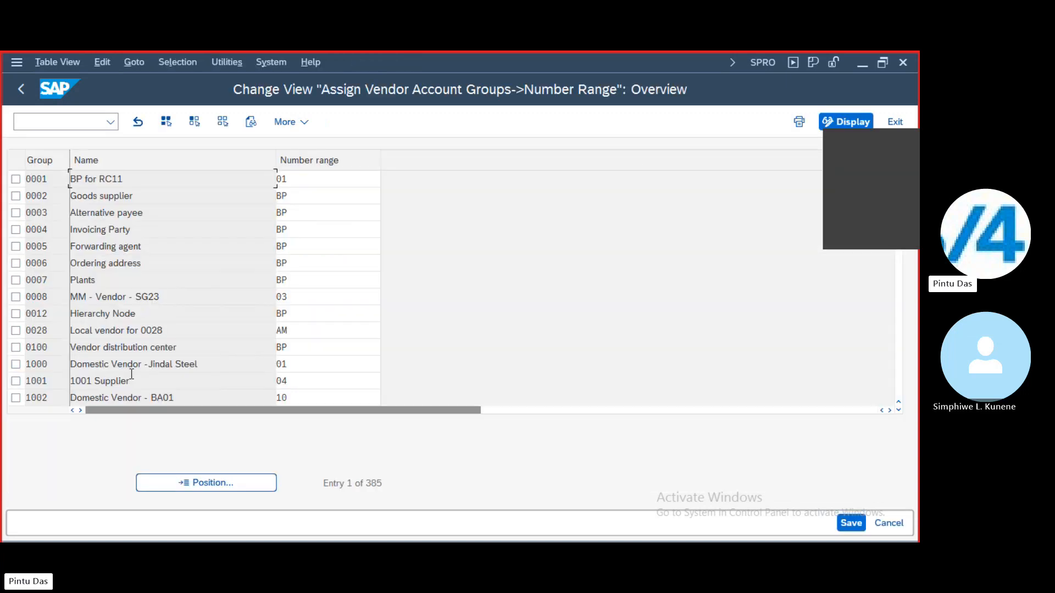
{"action": "left_click", "coordinate": [212, 482]}
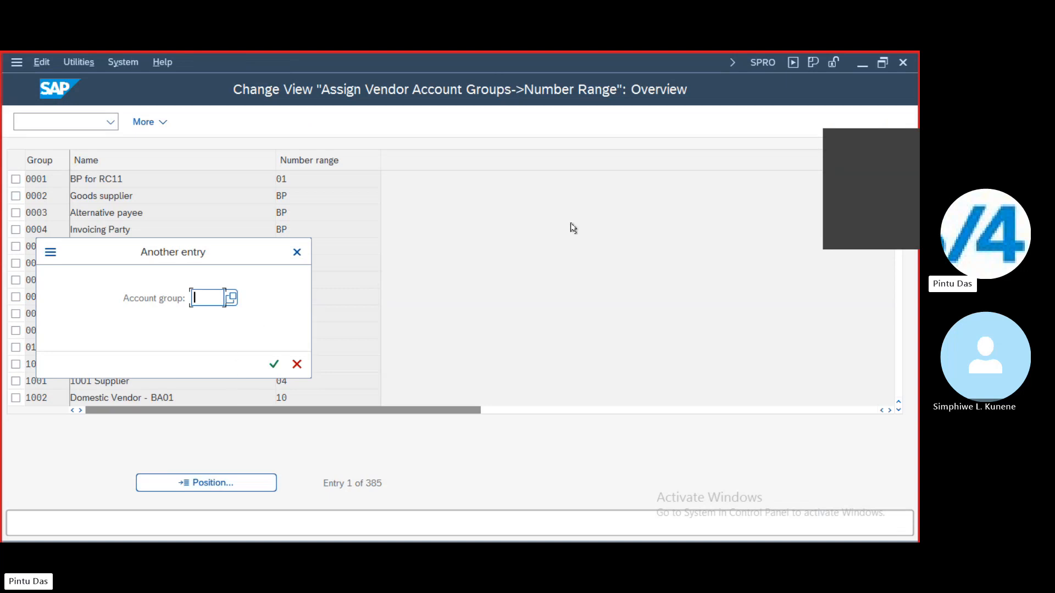
{"action": "type", "text": "6001"}
{"action": "key", "text": "Return"}
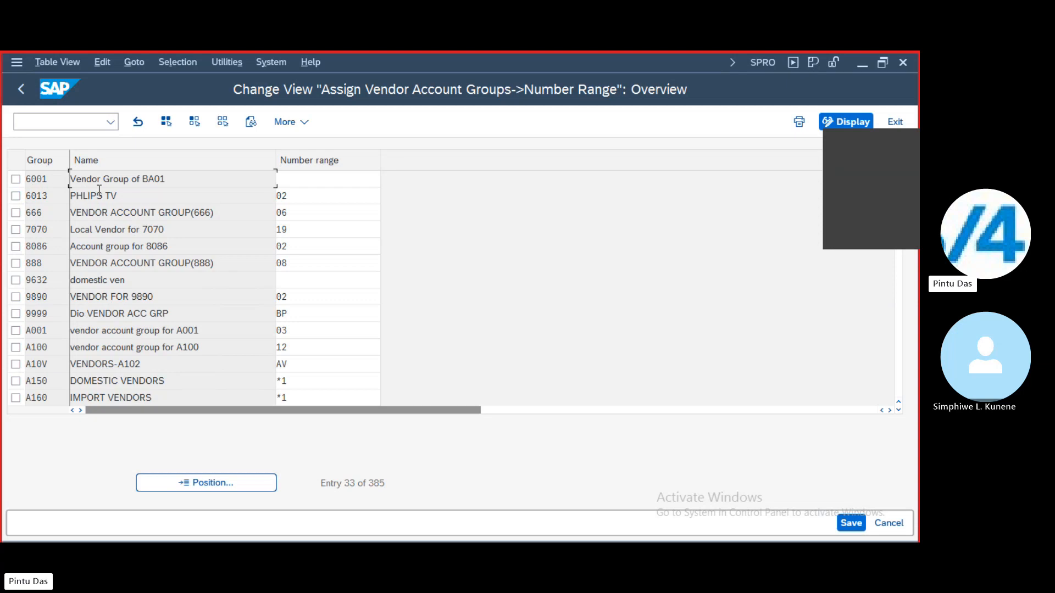
{"action": "left_click", "coordinate": [292, 180]}
{"action": "type", "text": "12"}
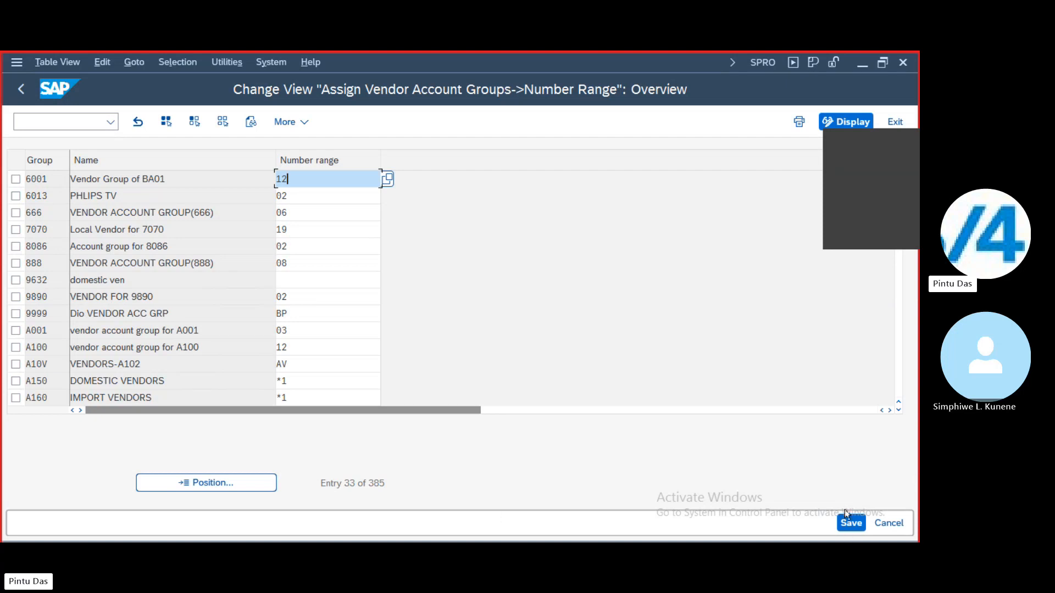
{"action": "left_click", "coordinate": [851, 522]}
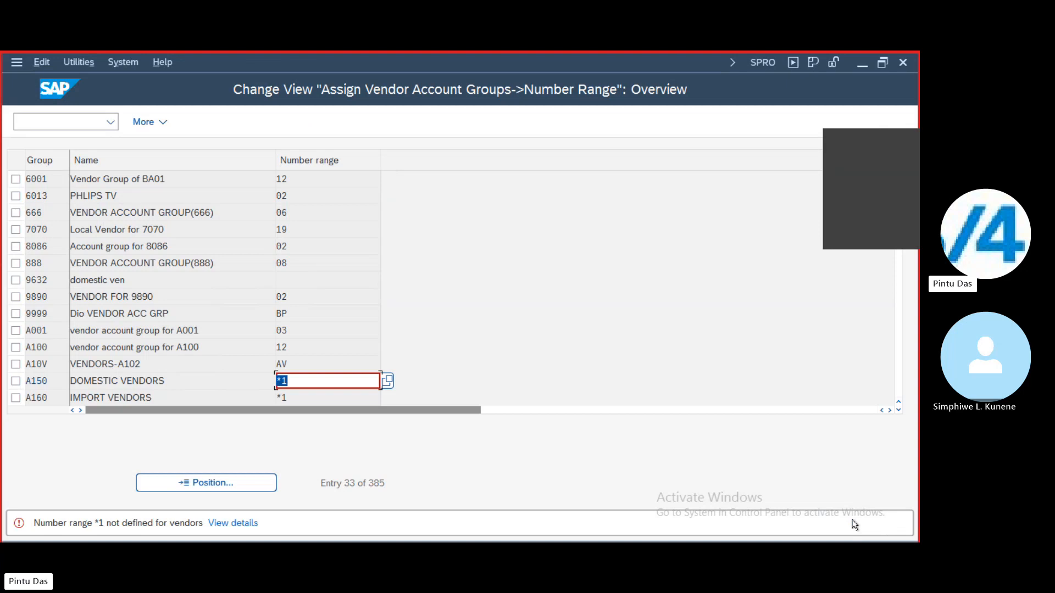
Set the number range of group A150 to 12, clear that of A160, save the assignments, and return to the implementation guide.
{"action": "key", "text": "BackSpace"}
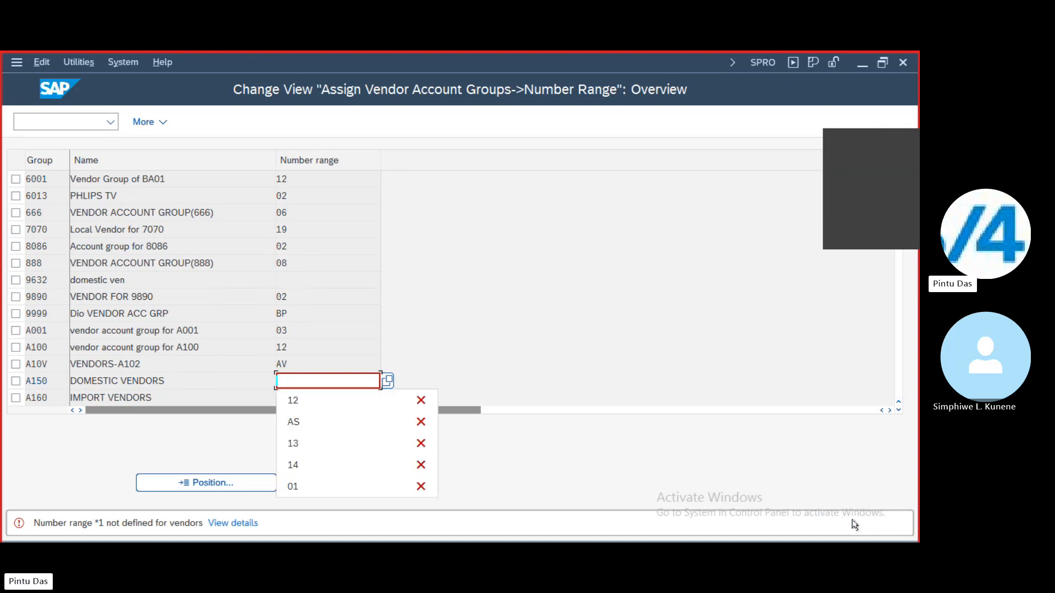
{"action": "left_click", "coordinate": [321, 407]}
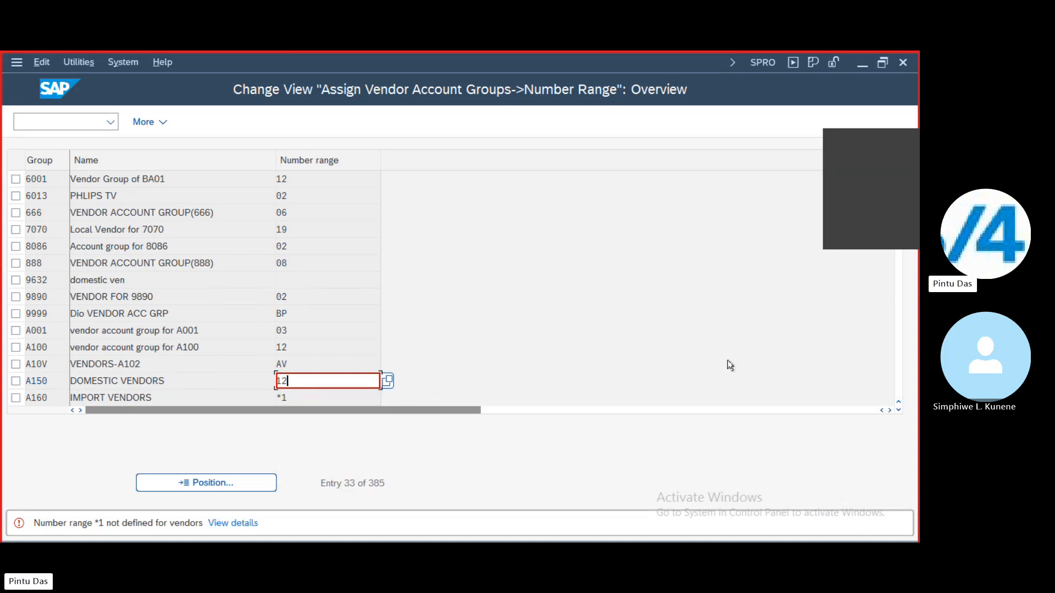
{"action": "key", "text": "Down"}
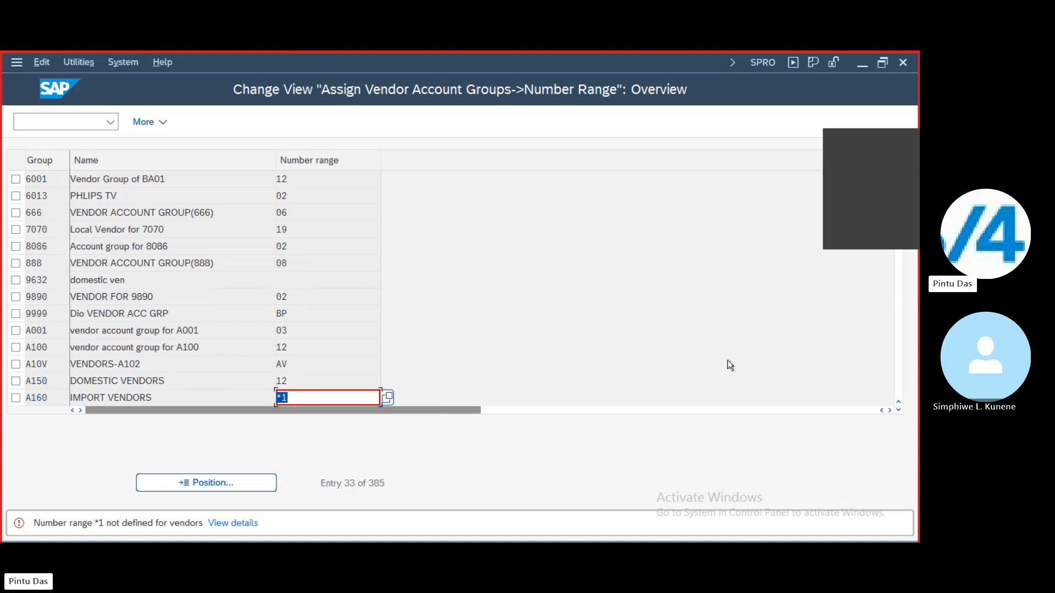
{"action": "key", "text": "BackSpace"}
{"action": "key", "text": "Escape"}
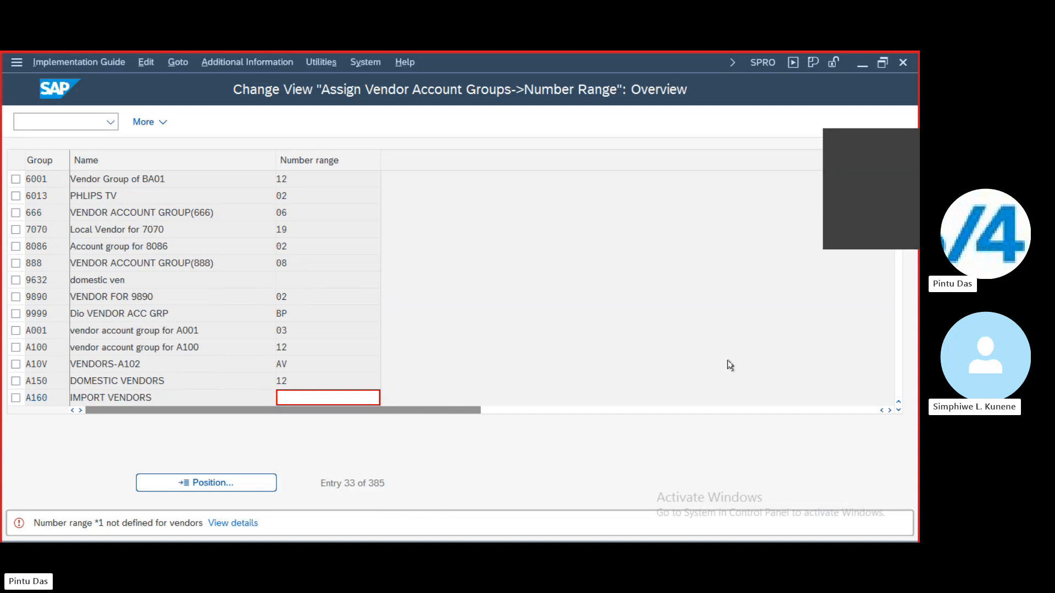
{"action": "key", "text": "Return"}
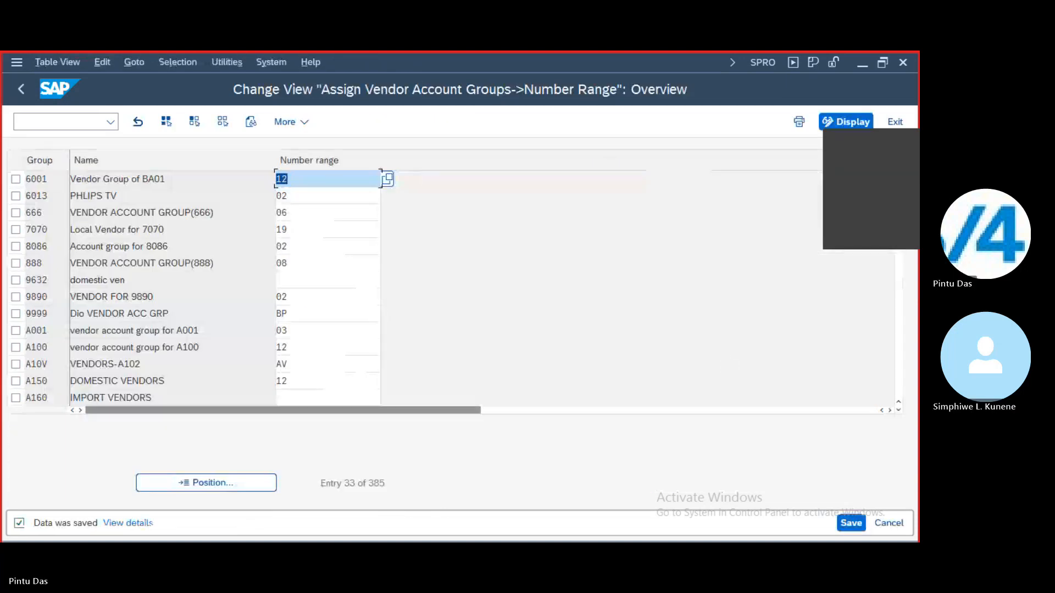
{"action": "left_click", "coordinate": [852, 523]}
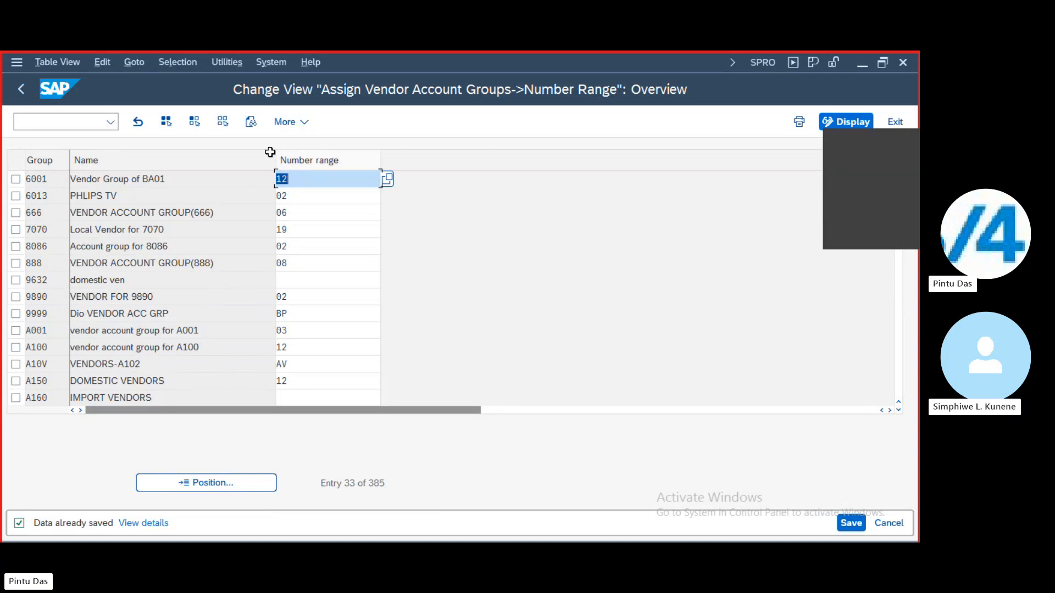
{"action": "left_click", "coordinate": [18, 90]}
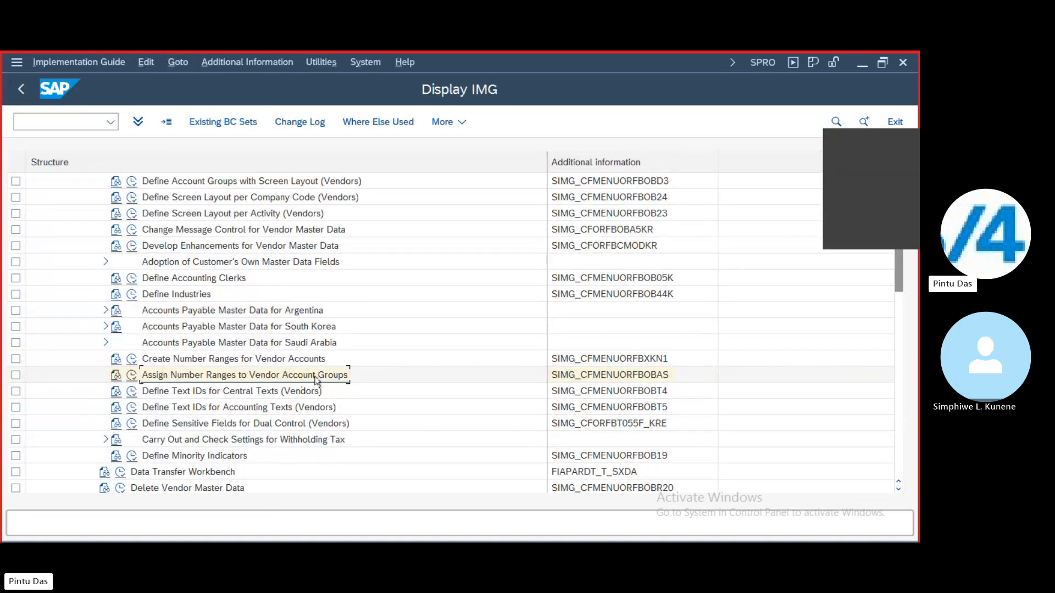
Collapse the Accounts Receivable and Accounts Payable node and the whole Financial Accounting branch of the implementation guide.
{"action": "mouse_move", "coordinate": [592, 70]}
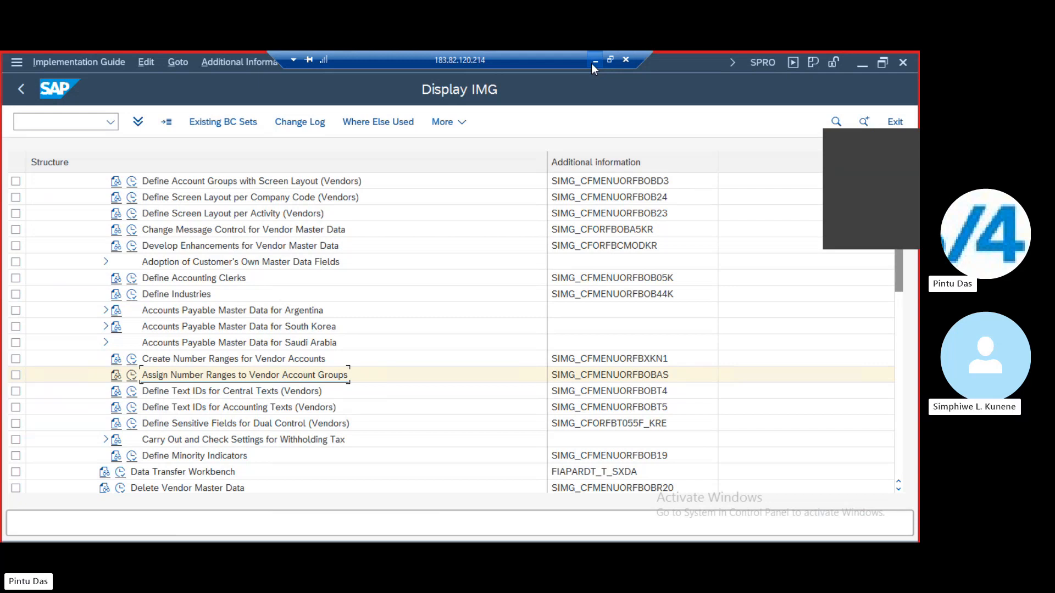
{"action": "left_click", "coordinate": [594, 61]}
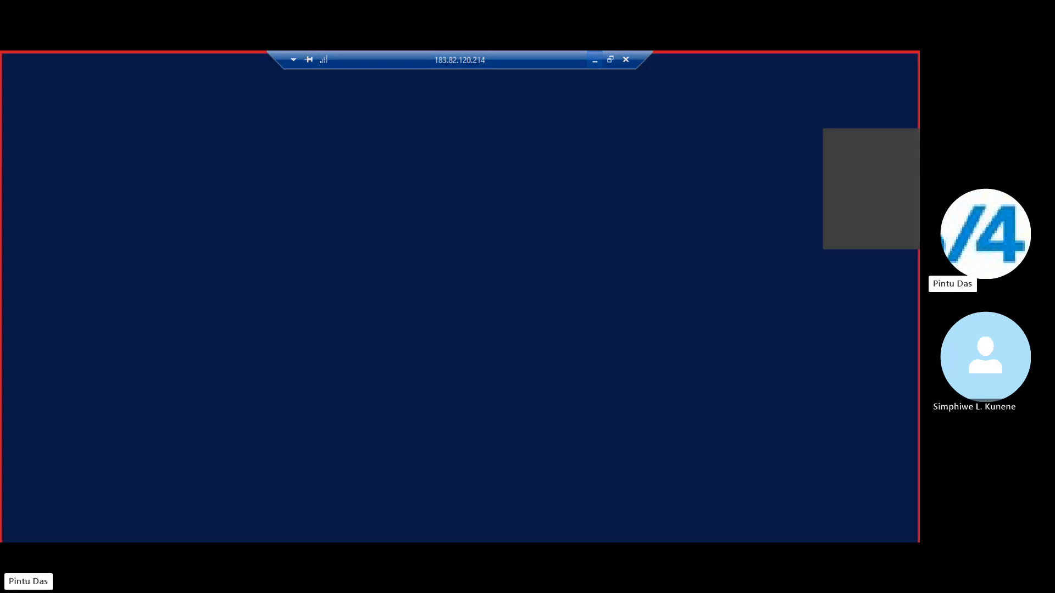
{"action": "scroll", "coordinate": [274, 380], "scroll_direction": "up", "scroll_amount": 5}
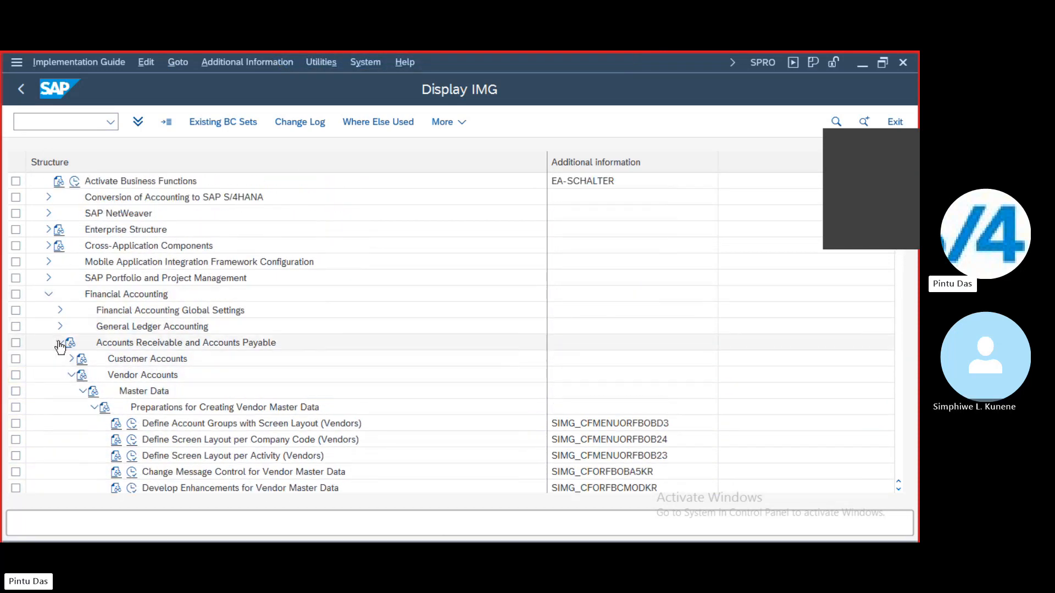
{"action": "left_click", "coordinate": [60, 343]}
{"action": "left_click", "coordinate": [48, 296]}
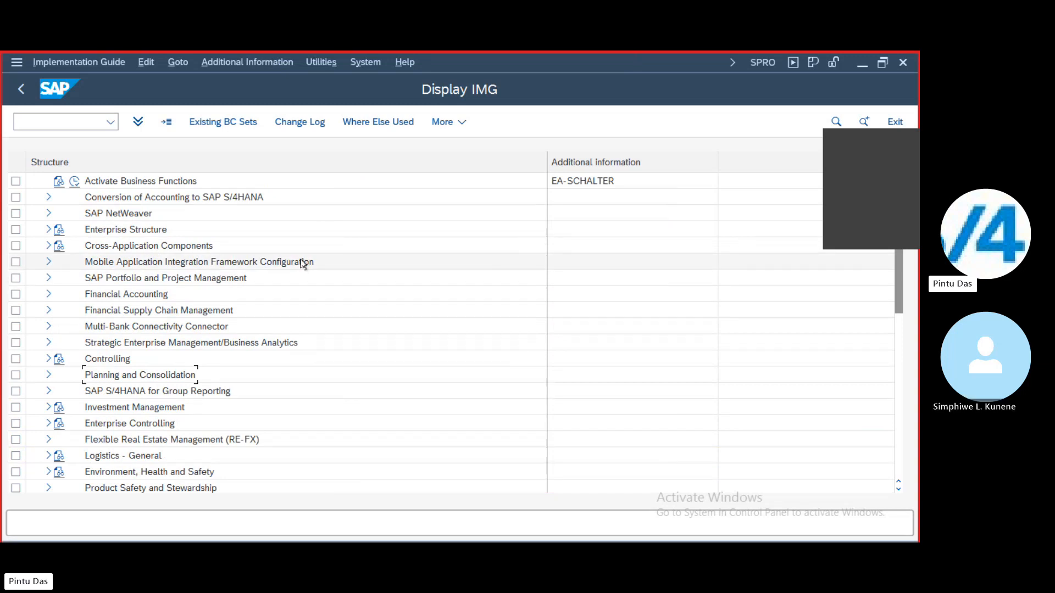
{"action": "scroll", "coordinate": [217, 294], "scroll_direction": "down", "scroll_amount": 2}
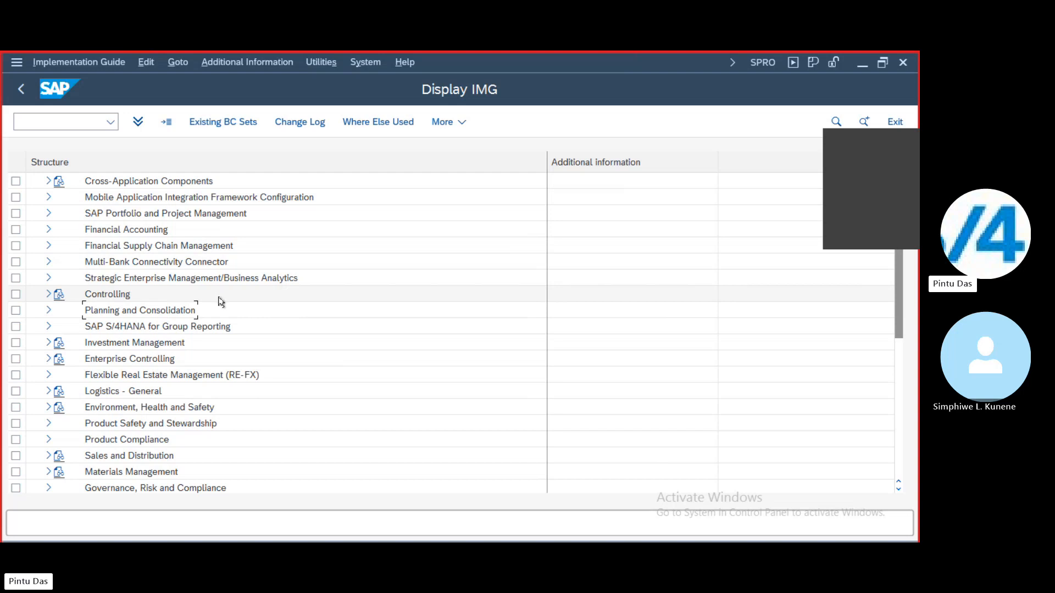
{"action": "scroll", "coordinate": [220, 300], "scroll_direction": "up", "scroll_amount": 2}
Expand Financial Accounting, Accounts Receivable and Accounts Payable, Business Transactions, and Outgoing Payments down to the Manual Outgoing Payments activities.
{"action": "left_click", "coordinate": [48, 278]}
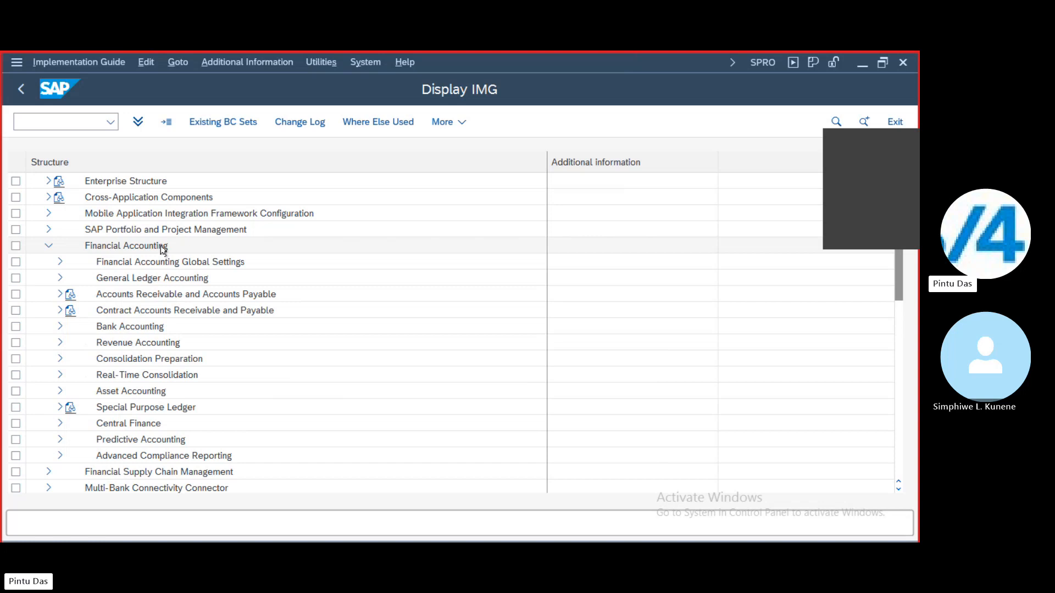
{"action": "left_click", "coordinate": [61, 294]}
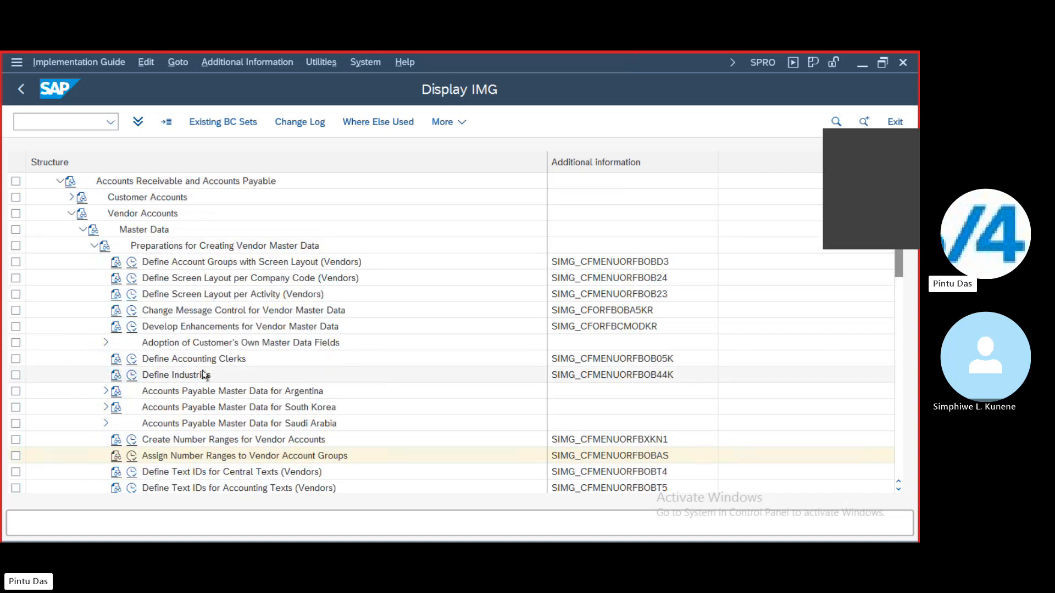
{"action": "scroll", "coordinate": [255, 304], "scroll_direction": "down", "scroll_amount": 3}
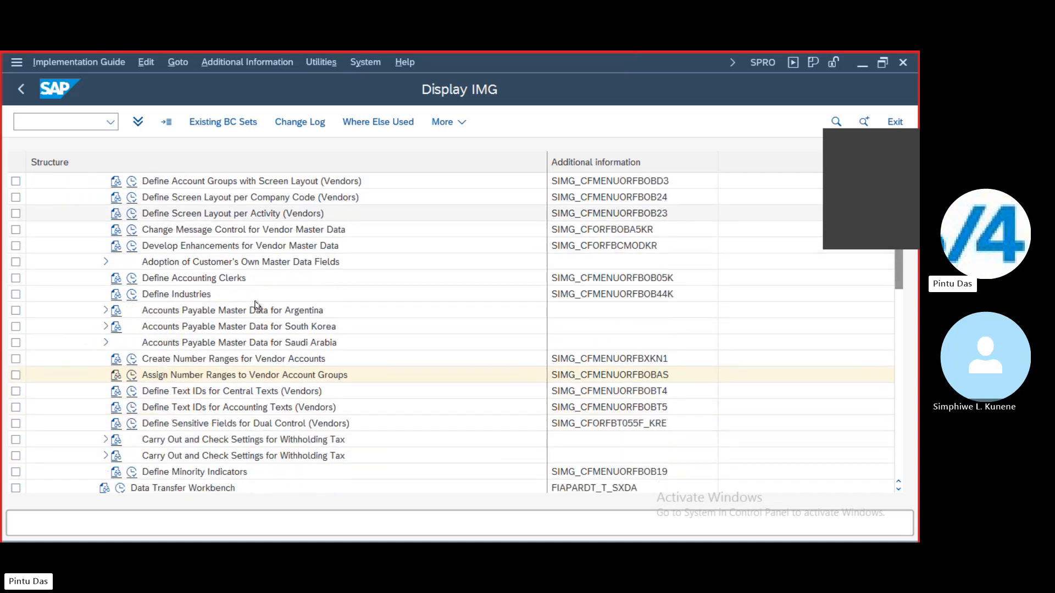
{"action": "scroll", "coordinate": [256, 304], "scroll_direction": "down", "scroll_amount": 4}
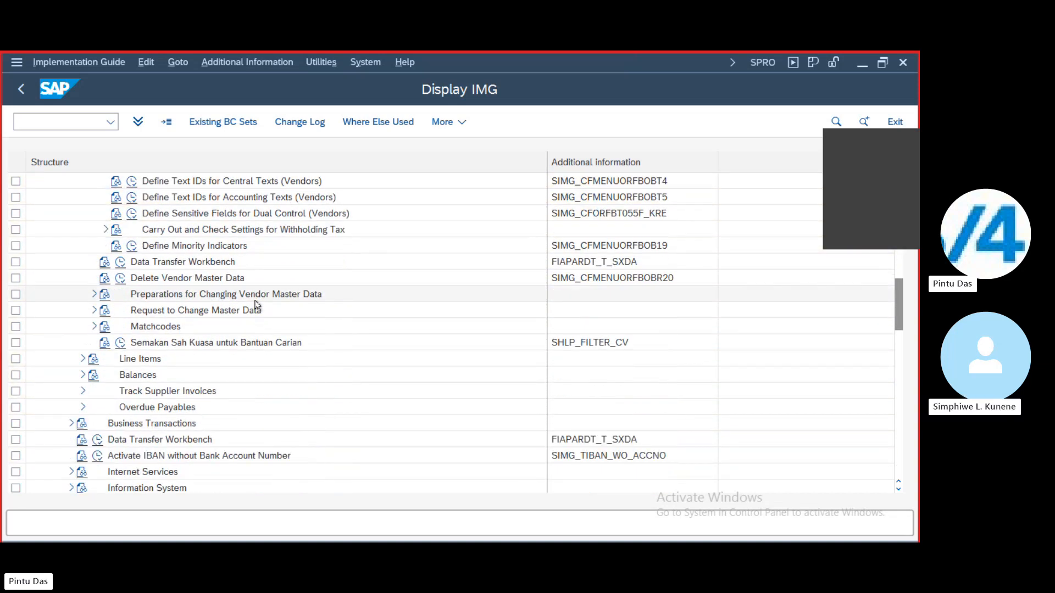
{"action": "left_click", "coordinate": [72, 423]}
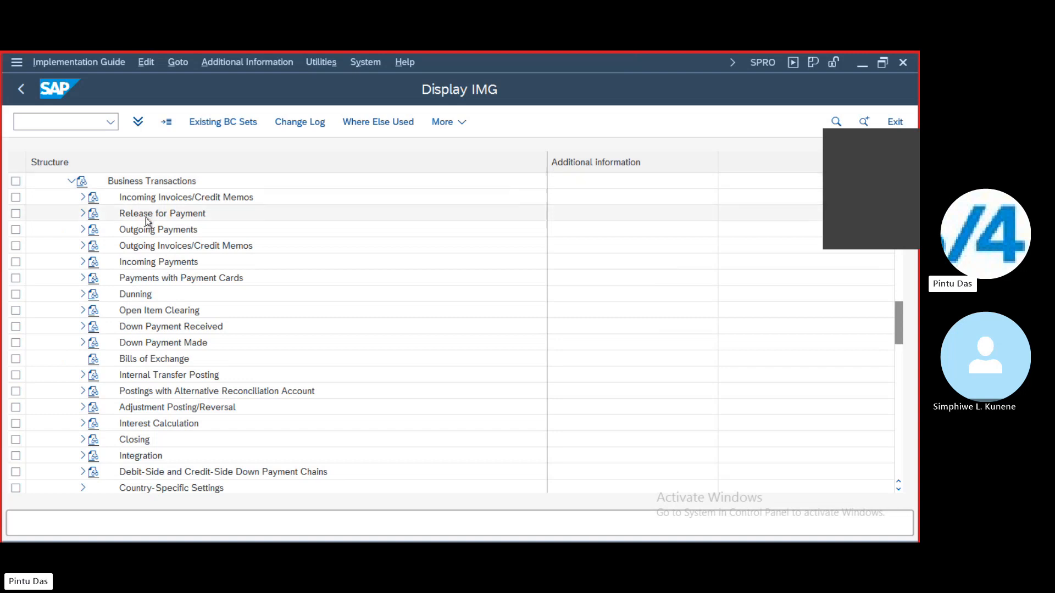
{"action": "left_click", "coordinate": [82, 230]}
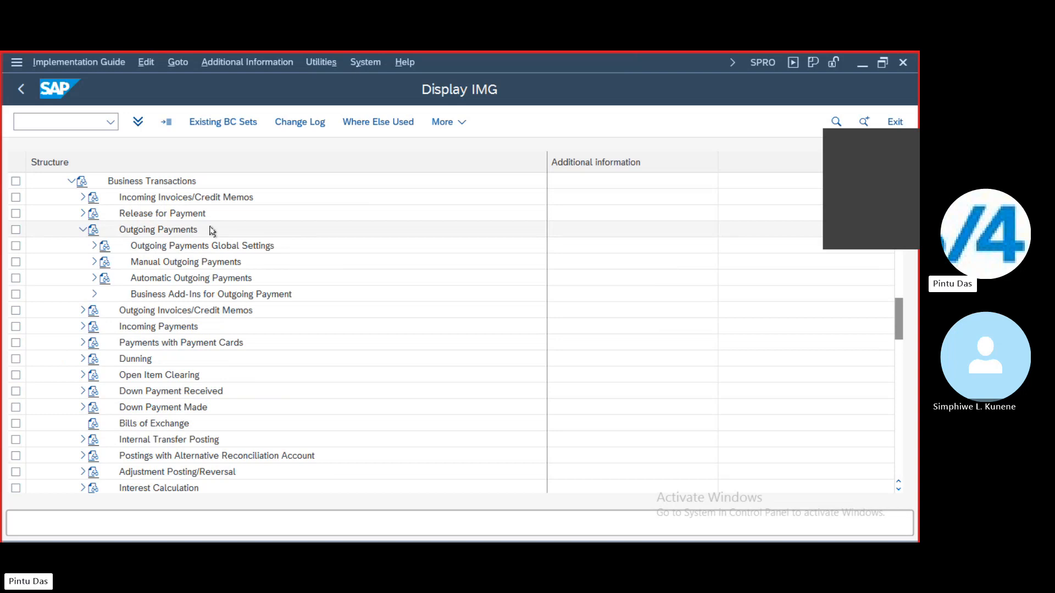
{"action": "left_click", "coordinate": [95, 263]}
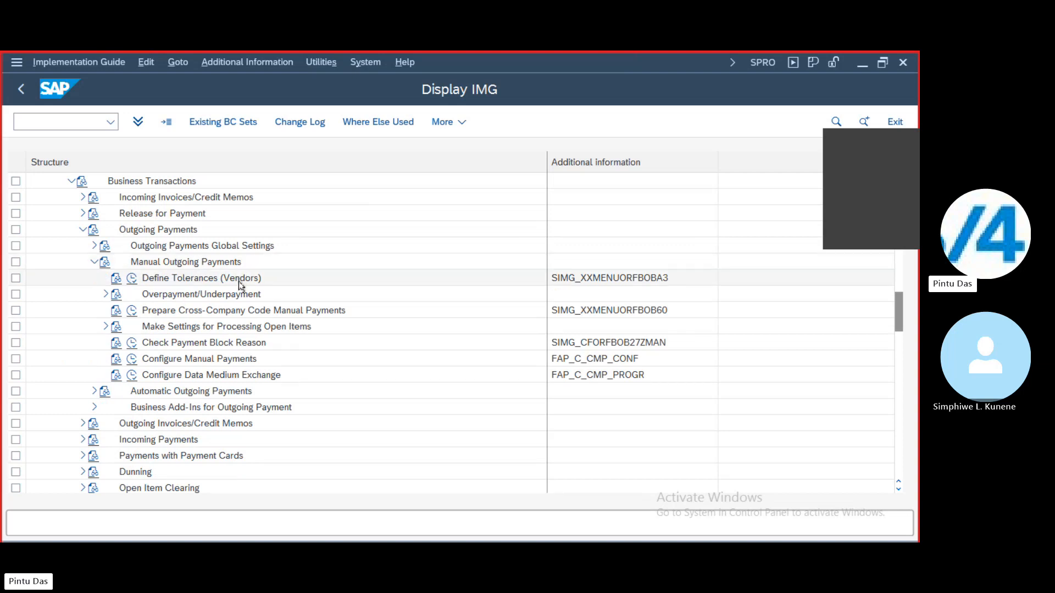
Run Define Tolerances (Vendors), position the list at company code BA01, and open the details of its tolerance entry.
{"action": "left_click", "coordinate": [131, 281]}
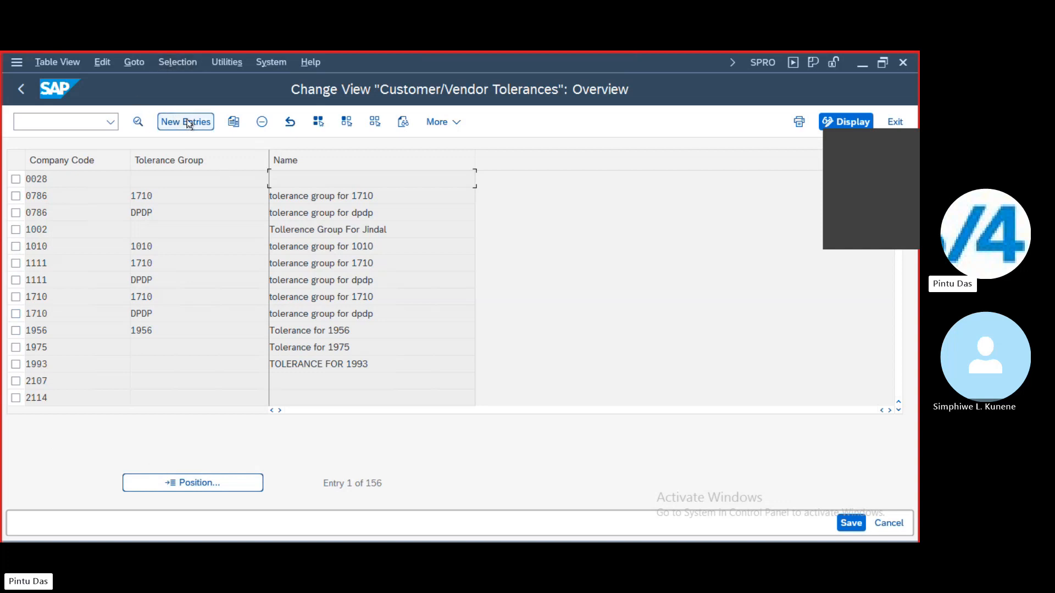
{"action": "left_click", "coordinate": [199, 481]}
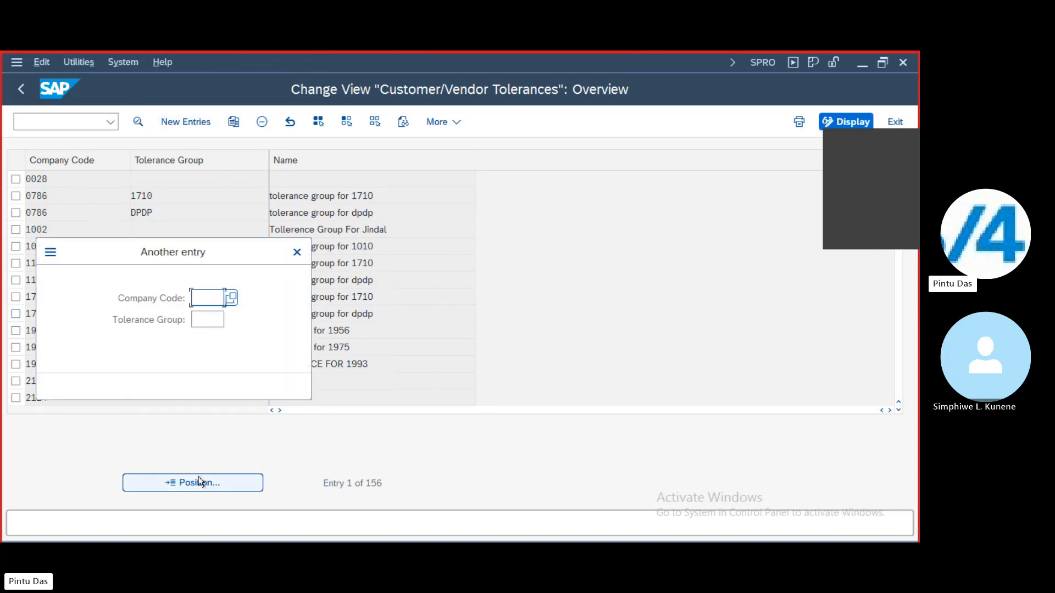
{"action": "type", "text": "B"}
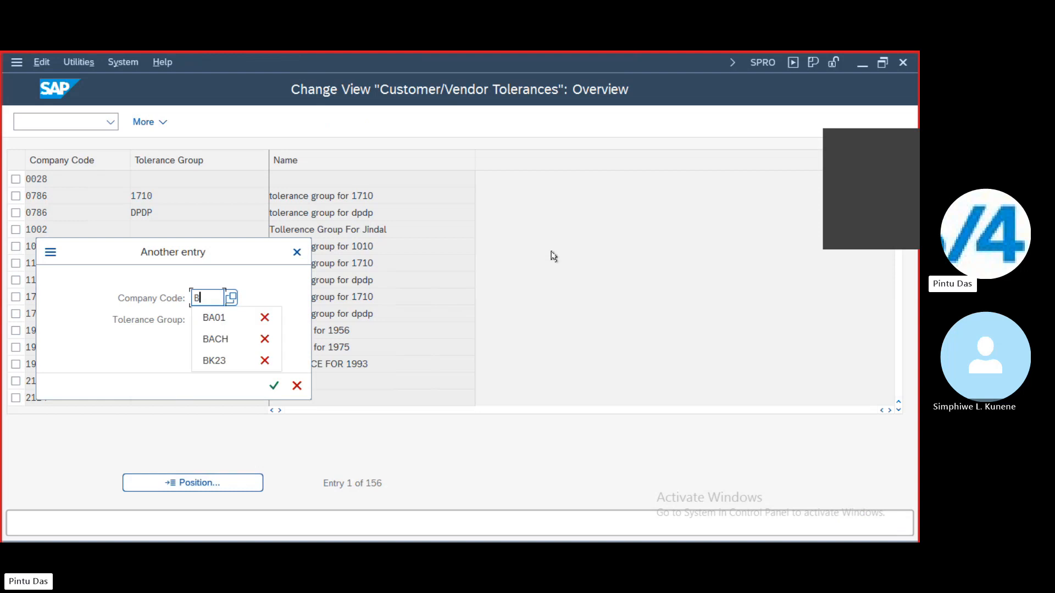
{"action": "type", "text": "A01"}
{"action": "key", "text": "Return"}
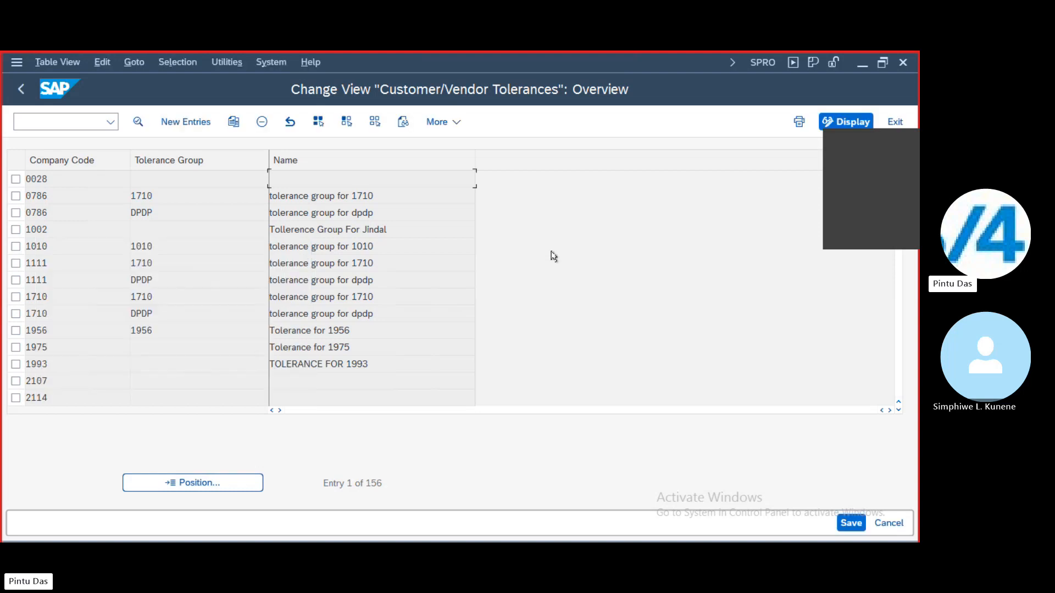
{"action": "double_click", "coordinate": [90, 183]}
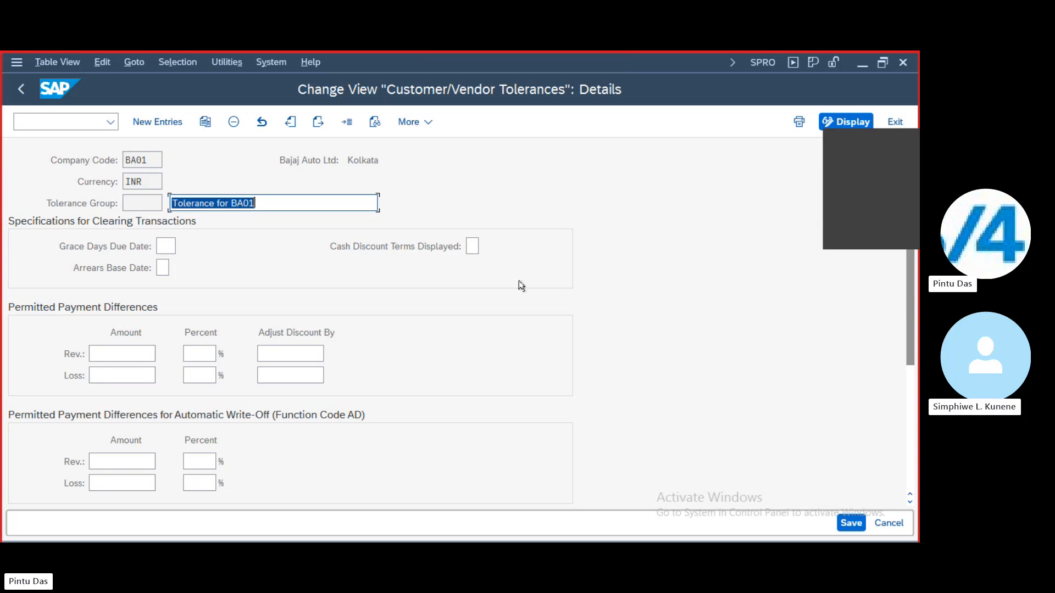
Examine the BA01 permitted payment differences, return to the implementation guide without changes, and collapse the Manual Outgoing Payments and Outgoing Payments nodes.
{"action": "mouse_move", "coordinate": [604, 61]}
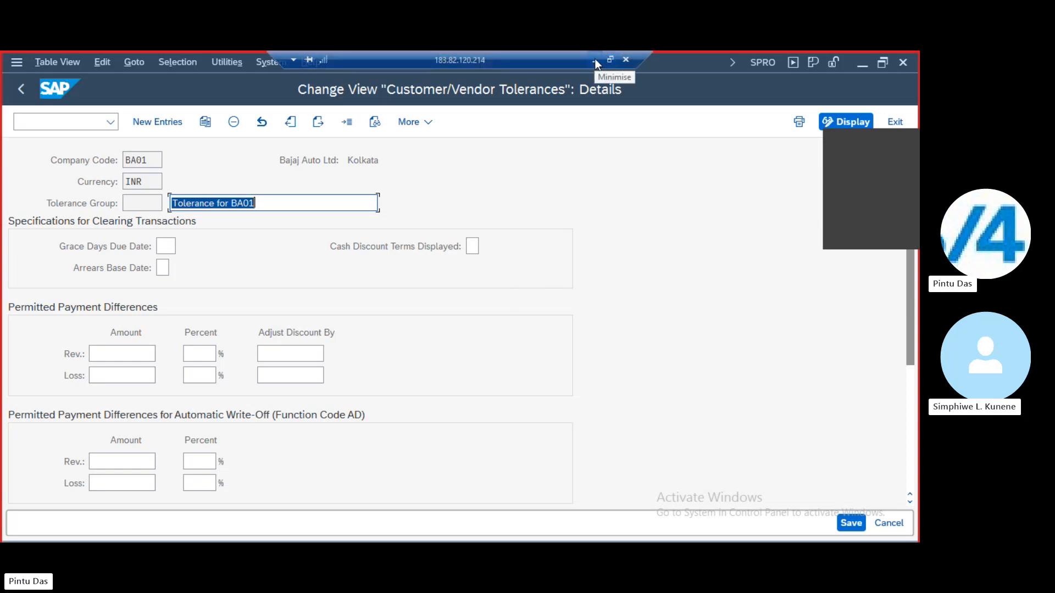
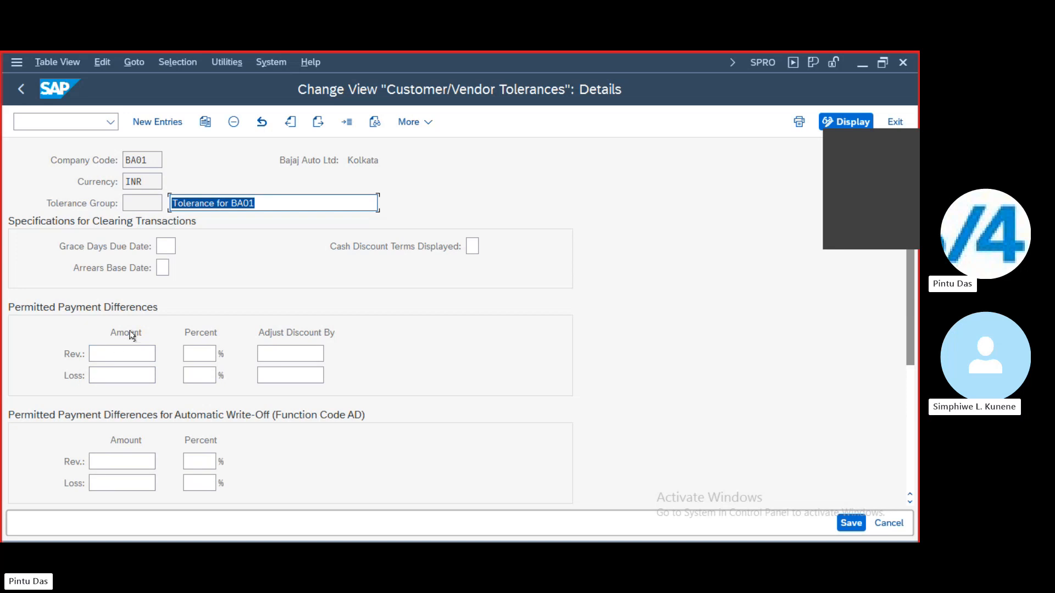
{"action": "left_click", "coordinate": [115, 354]}
{"action": "mouse_move", "coordinate": [584, 54]}
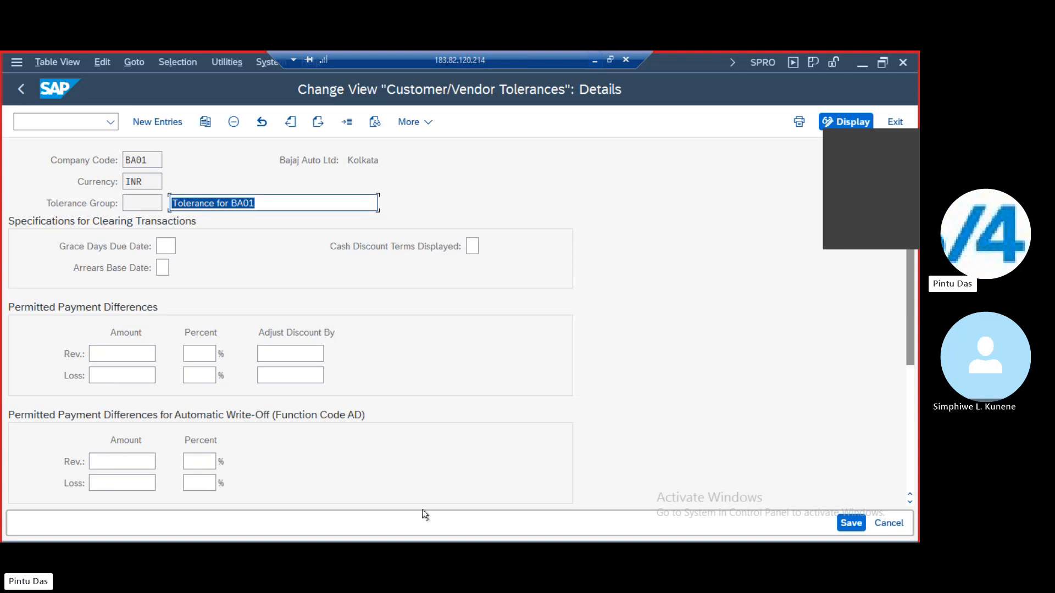
{"action": "left_click", "coordinate": [20, 91]}
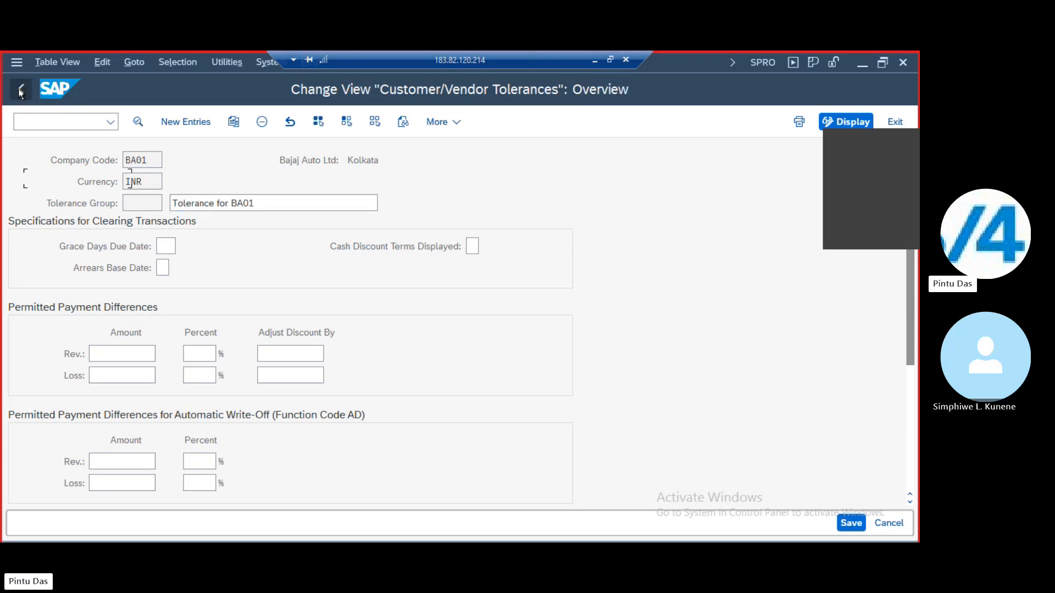
{"action": "left_click", "coordinate": [20, 91]}
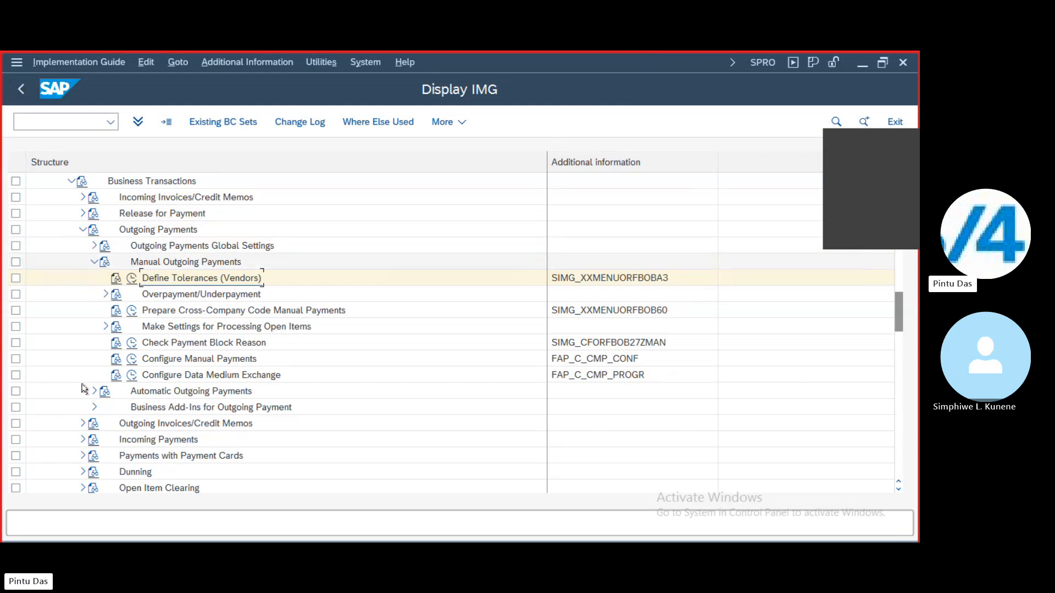
{"action": "left_click", "coordinate": [94, 262]}
{"action": "left_click", "coordinate": [82, 230]}
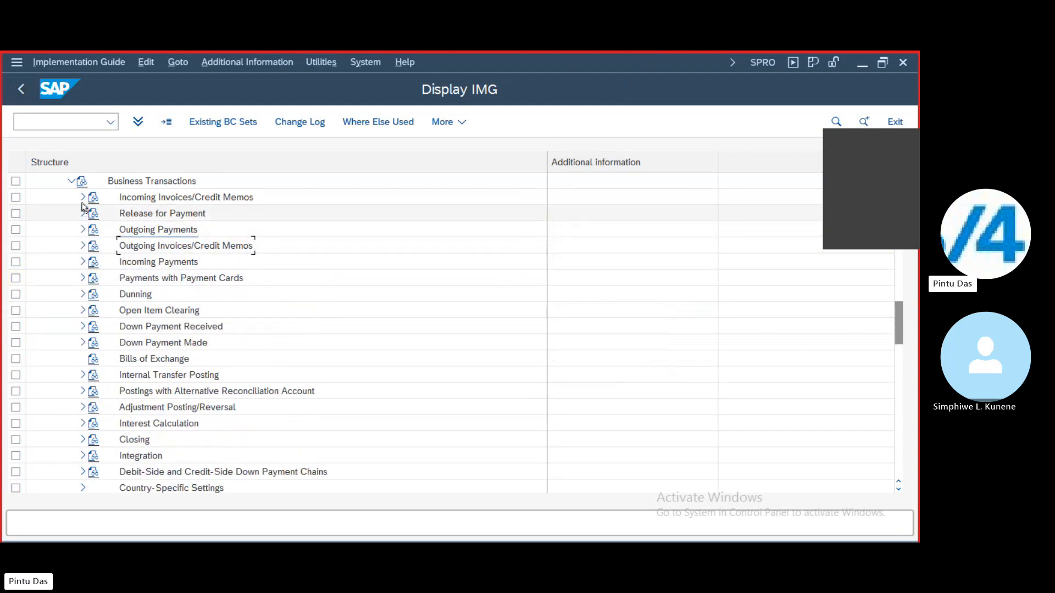
Collapse the Business Transactions and Vendor Accounts branches of the implementation guide and close the whole Financial Accounting node.
{"action": "left_click", "coordinate": [76, 186]}
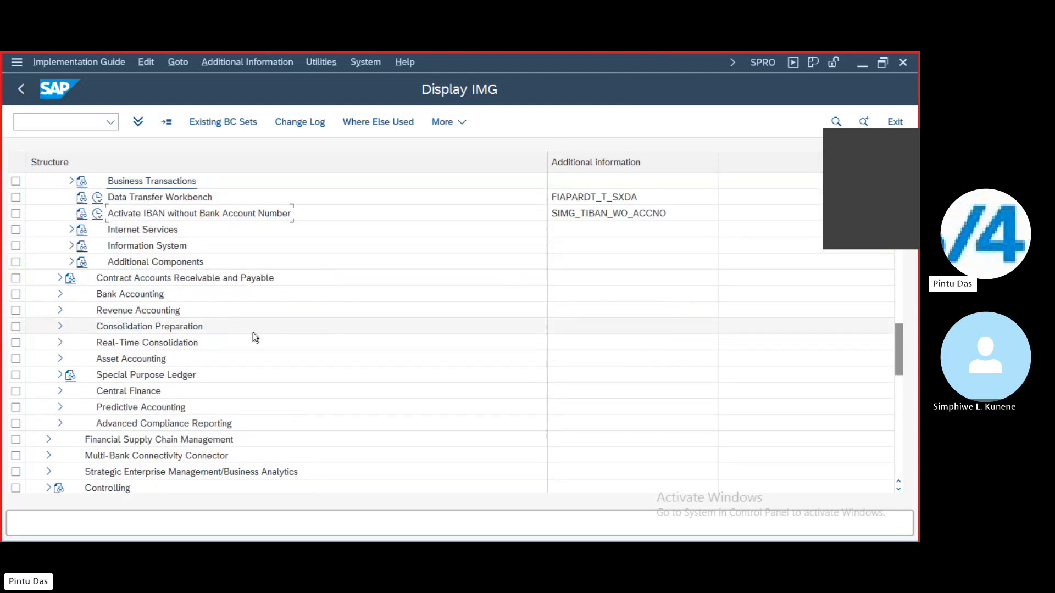
{"action": "scroll", "coordinate": [259, 332], "scroll_direction": "up", "scroll_amount": 3}
{"action": "scroll", "coordinate": [259, 331], "scroll_direction": "up", "scroll_amount": 2}
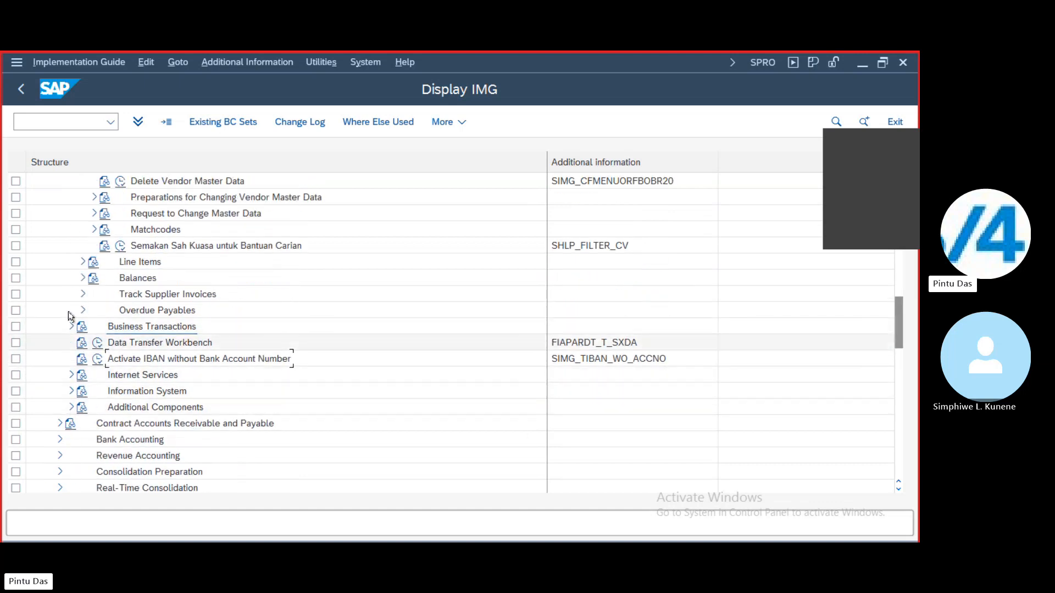
{"action": "scroll", "coordinate": [126, 285], "scroll_direction": "up", "scroll_amount": 1}
{"action": "scroll", "coordinate": [127, 284], "scroll_direction": "up", "scroll_amount": 3}
{"action": "scroll", "coordinate": [126, 284], "scroll_direction": "up", "scroll_amount": 4}
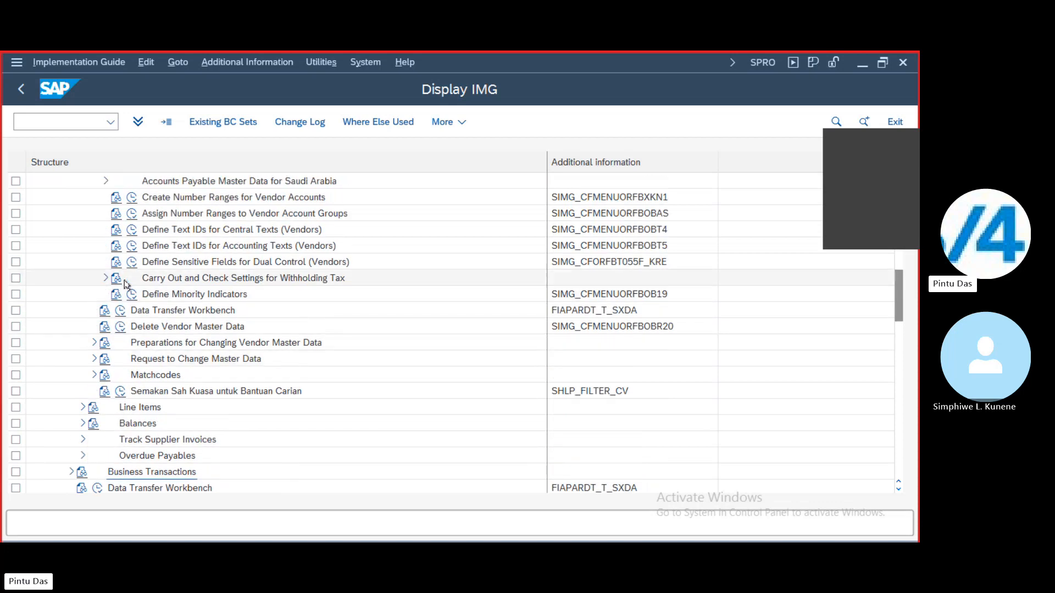
{"action": "scroll", "coordinate": [125, 284], "scroll_direction": "up", "scroll_amount": 2}
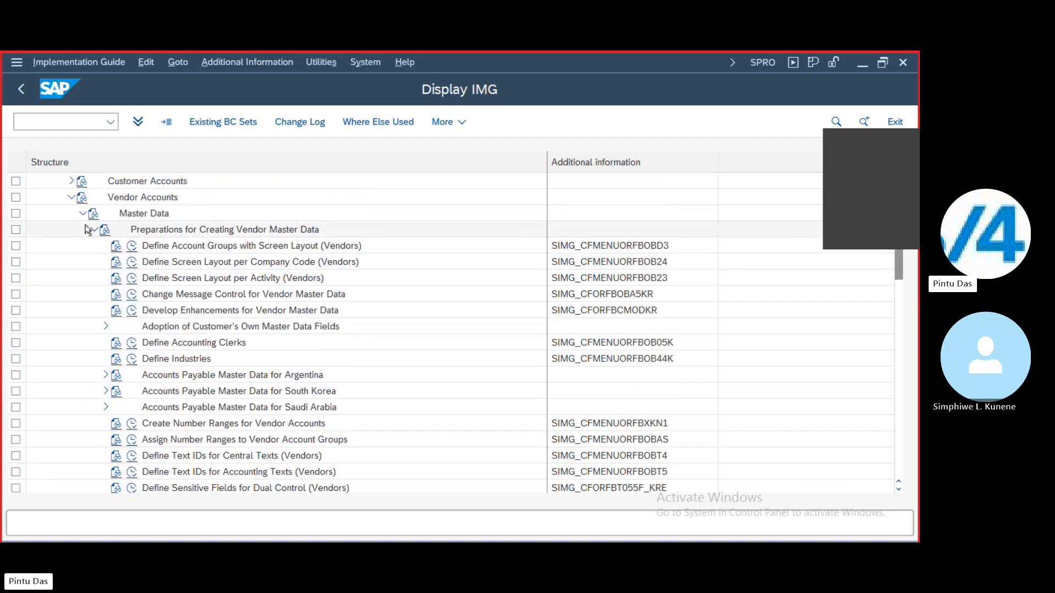
{"action": "left_click", "coordinate": [92, 229]}
{"action": "left_click", "coordinate": [83, 213]}
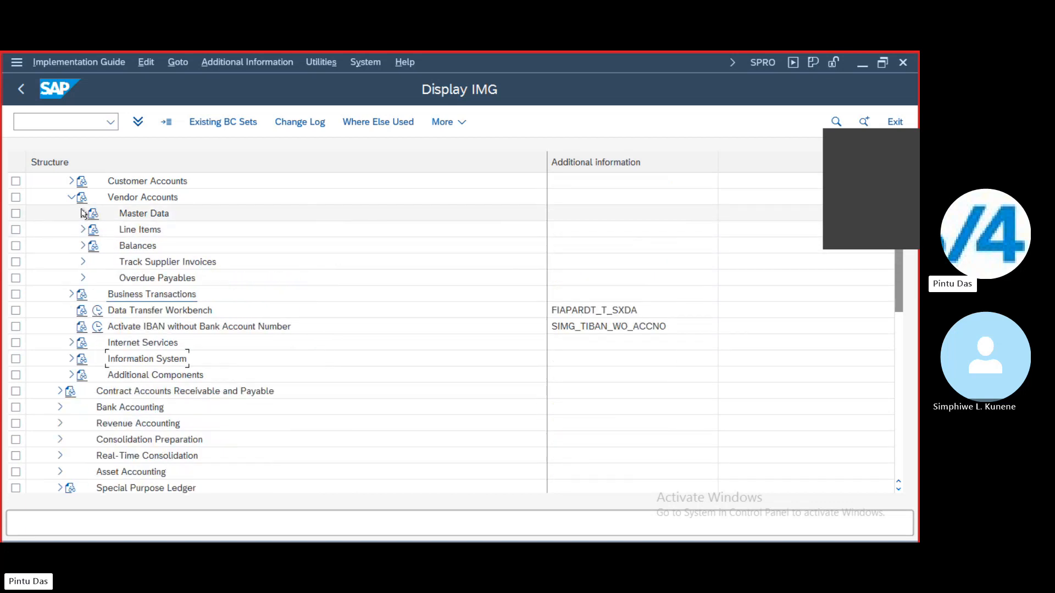
{"action": "left_click", "coordinate": [71, 198]}
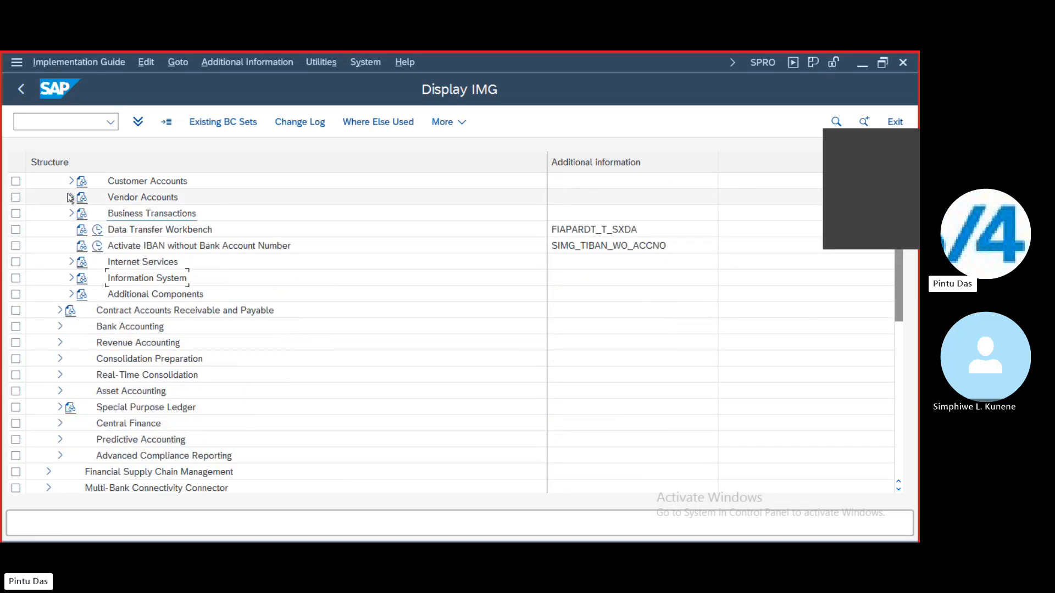
{"action": "scroll", "coordinate": [257, 396], "scroll_direction": "up", "scroll_amount": 3}
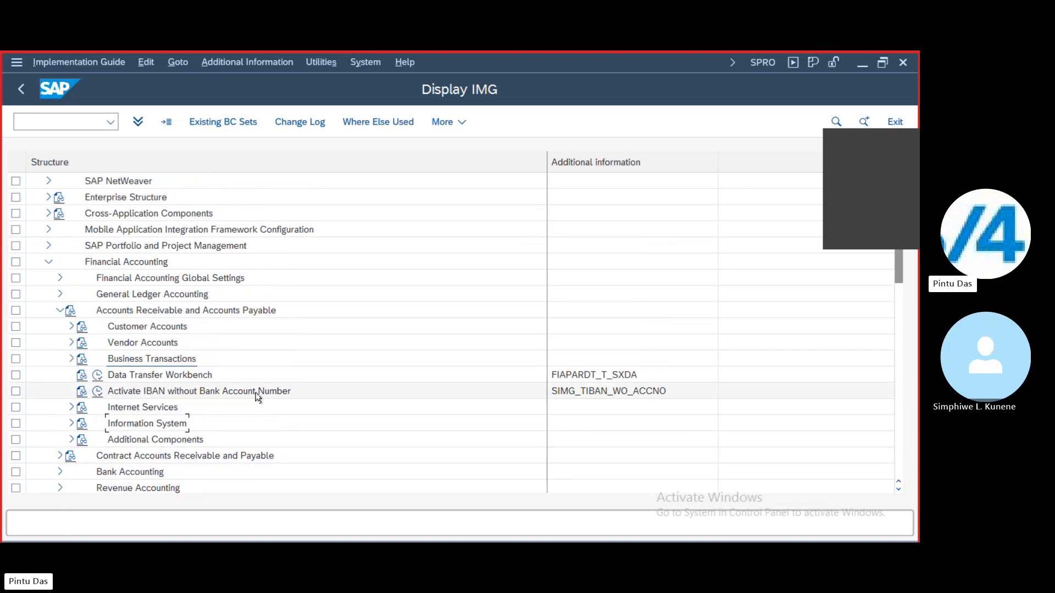
{"action": "left_click", "coordinate": [49, 262]}
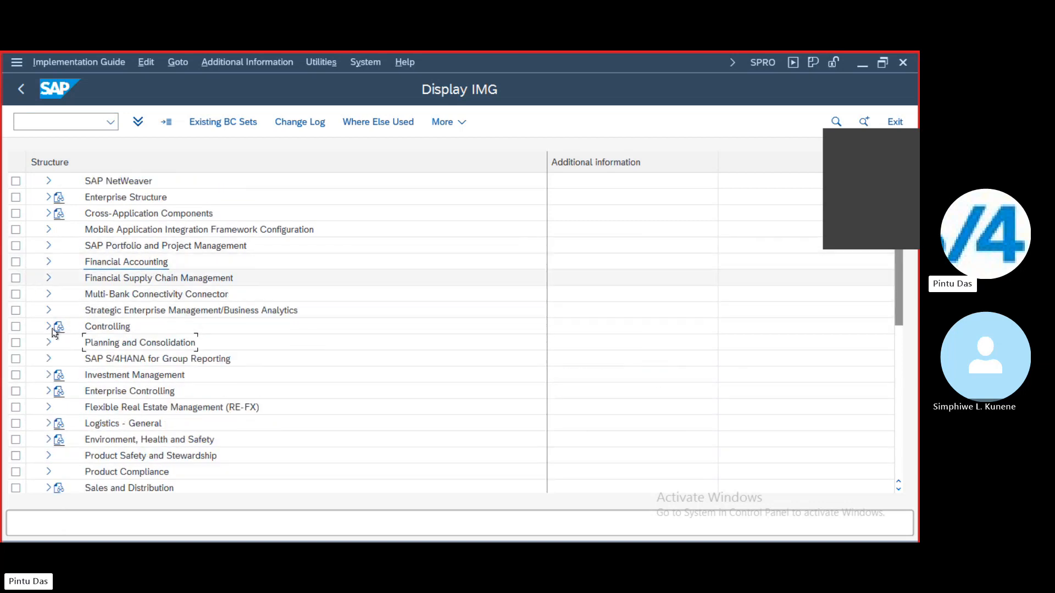
Expand Financial Accounting, Financial Accounting Global Settings, Document and Document Types, and run the Define Document Types activity.
{"action": "left_click", "coordinate": [49, 262]}
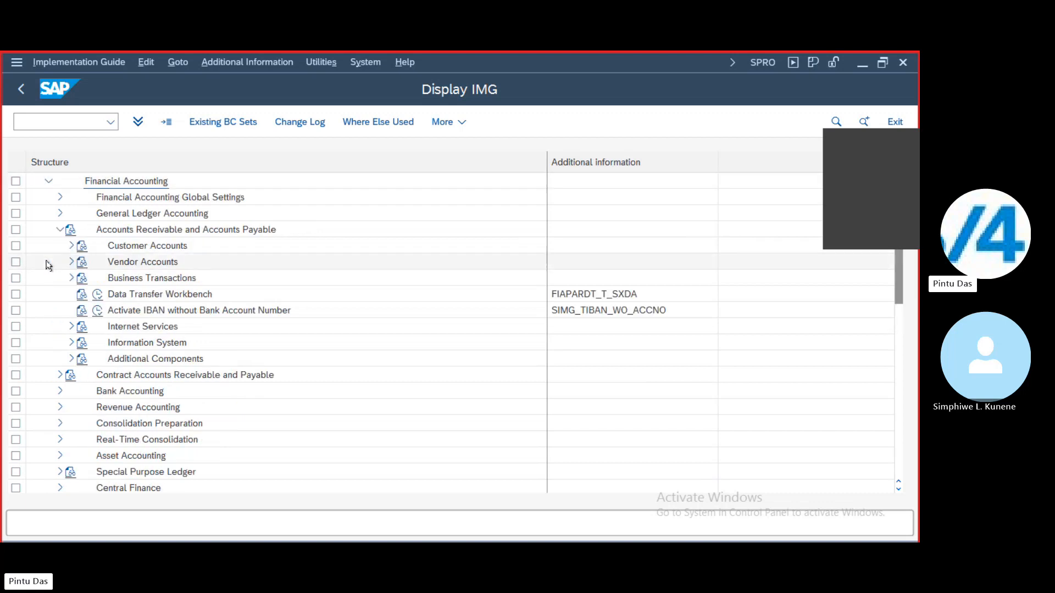
{"action": "left_click", "coordinate": [59, 198]}
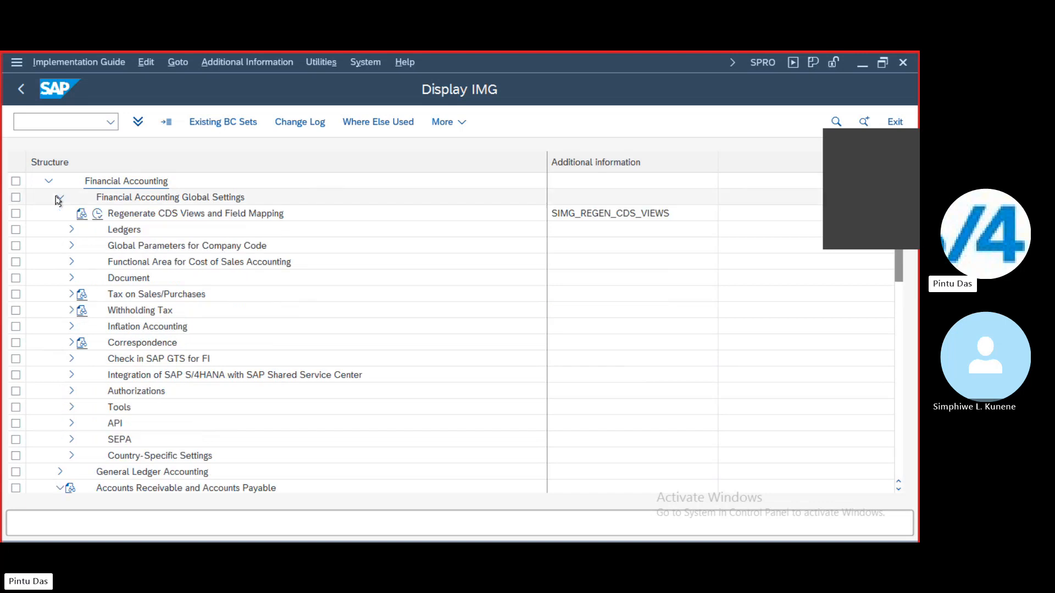
{"action": "left_click", "coordinate": [71, 278]}
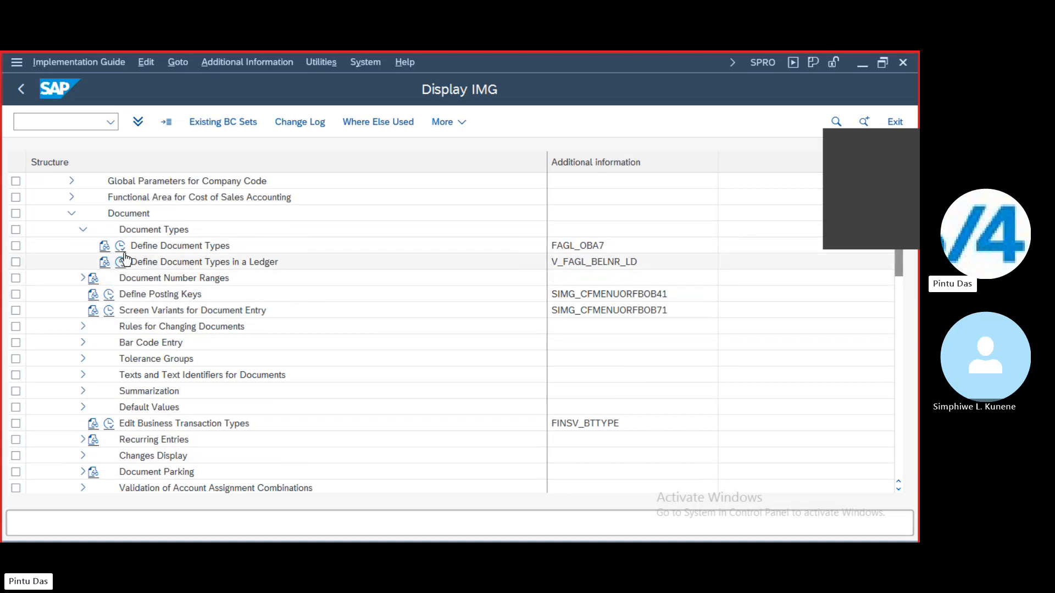
{"action": "left_click", "coordinate": [121, 246]}
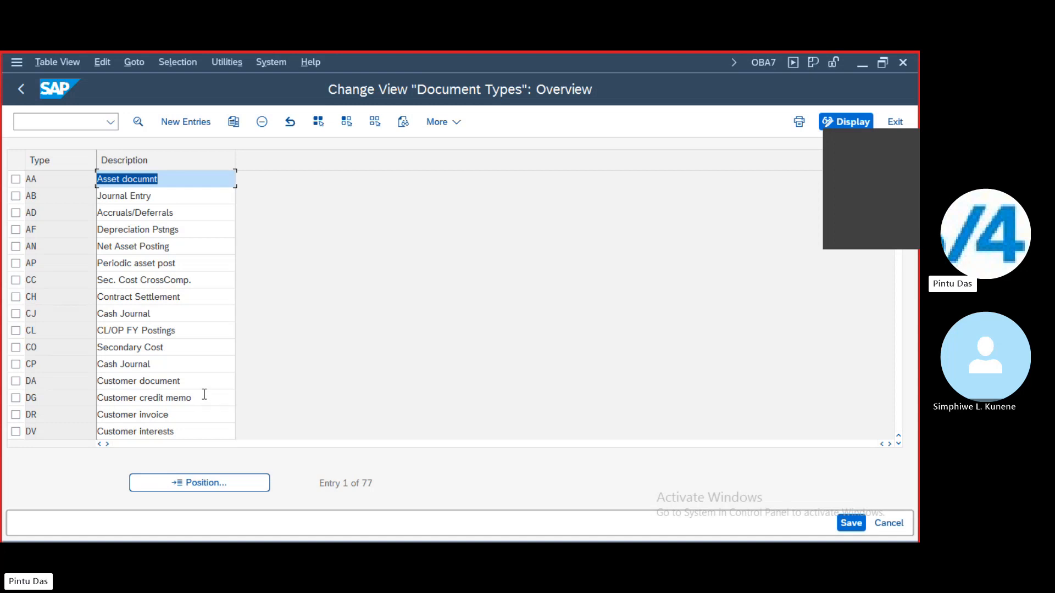
Position the document types list at type KR and open the details of the Vendor Invoice entry.
{"action": "left_click", "coordinate": [202, 491]}
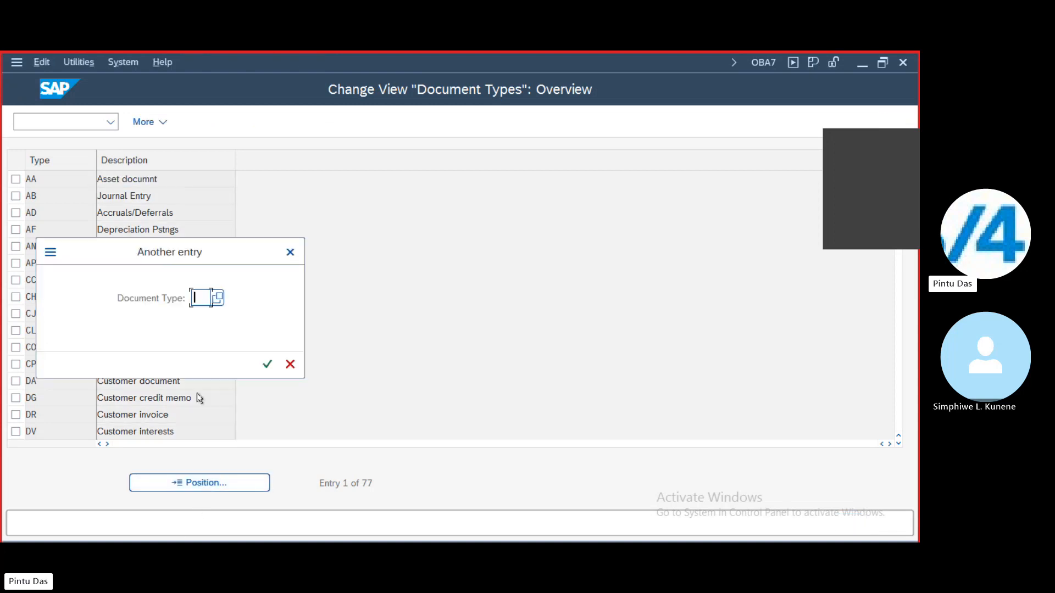
{"action": "type", "text": "KR"}
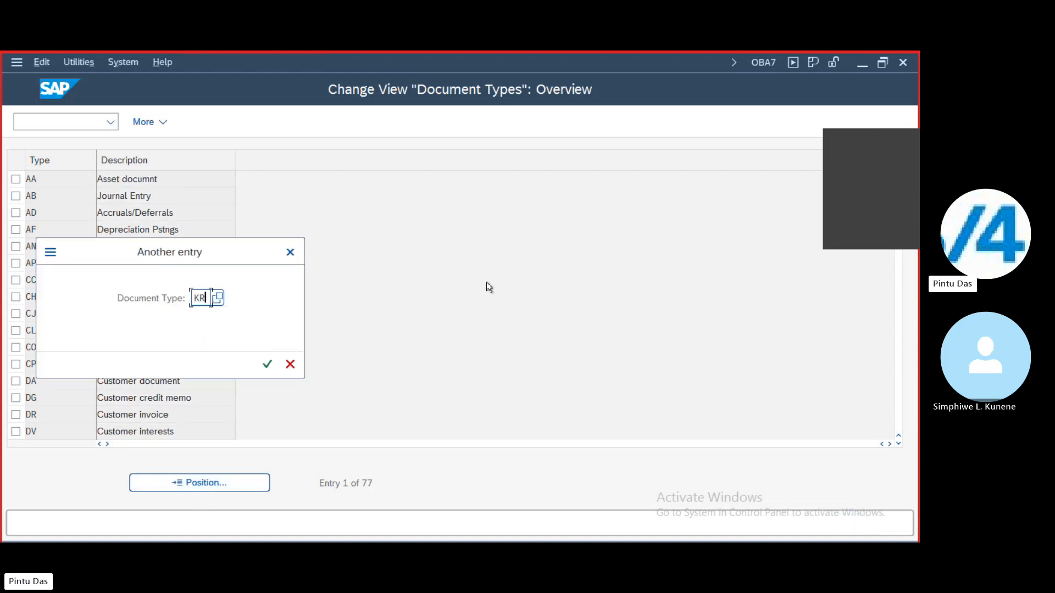
{"action": "key", "text": "Return"}
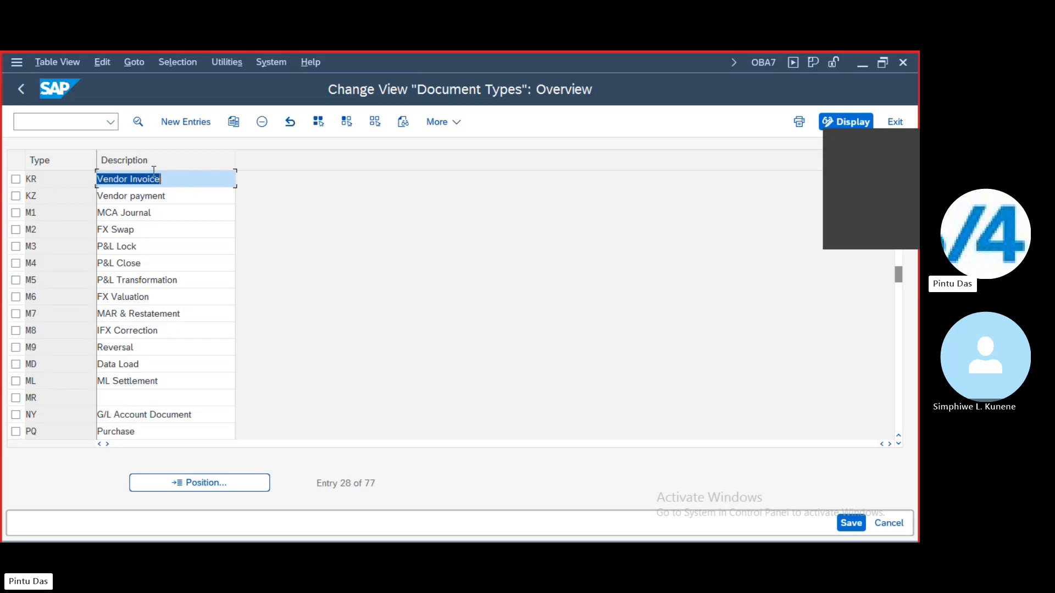
{"action": "double_click", "coordinate": [173, 176]}
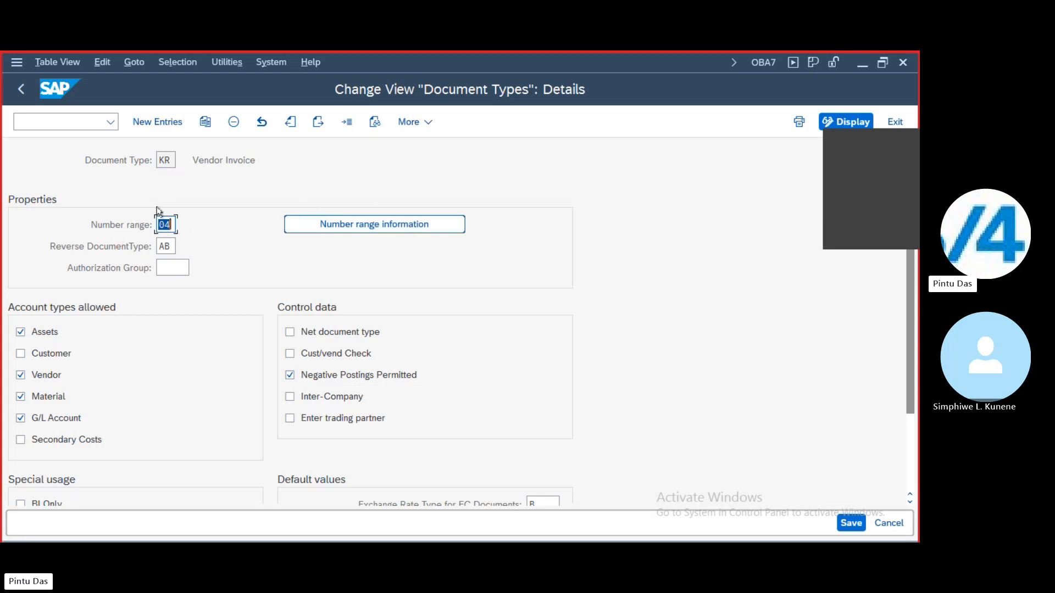
Go to the number range information of document type KR and open the intervals of company code BA01 for editing.
{"action": "left_click", "coordinate": [358, 223]}
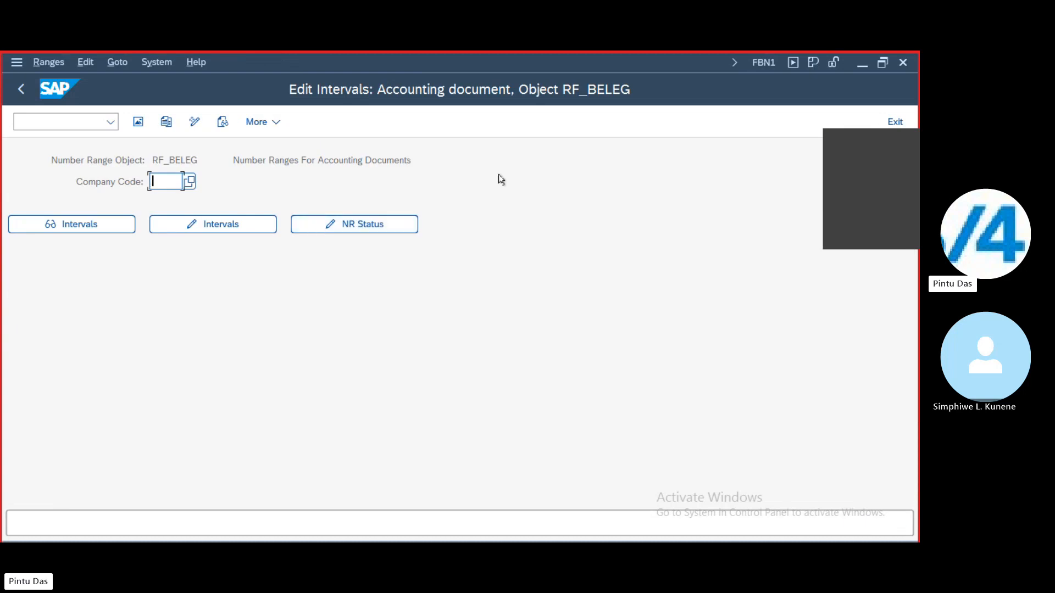
{"action": "type", "text": "BA01"}
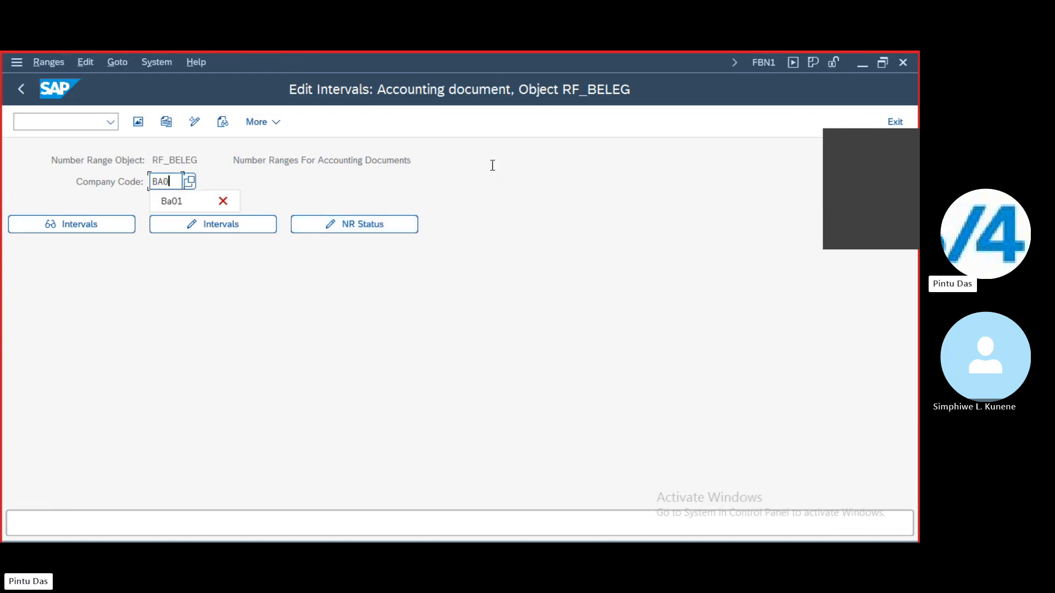
{"action": "left_click", "coordinate": [227, 224]}
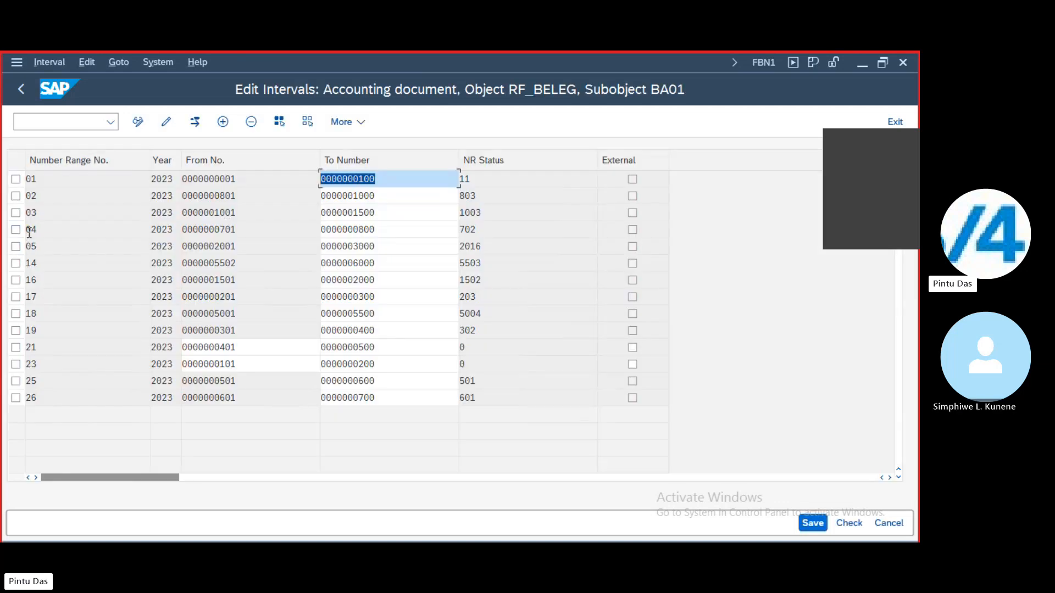
Try to insert an interval with number range 04, year 2023, from number 10000 to number 10500.
{"action": "left_click", "coordinate": [223, 122]}
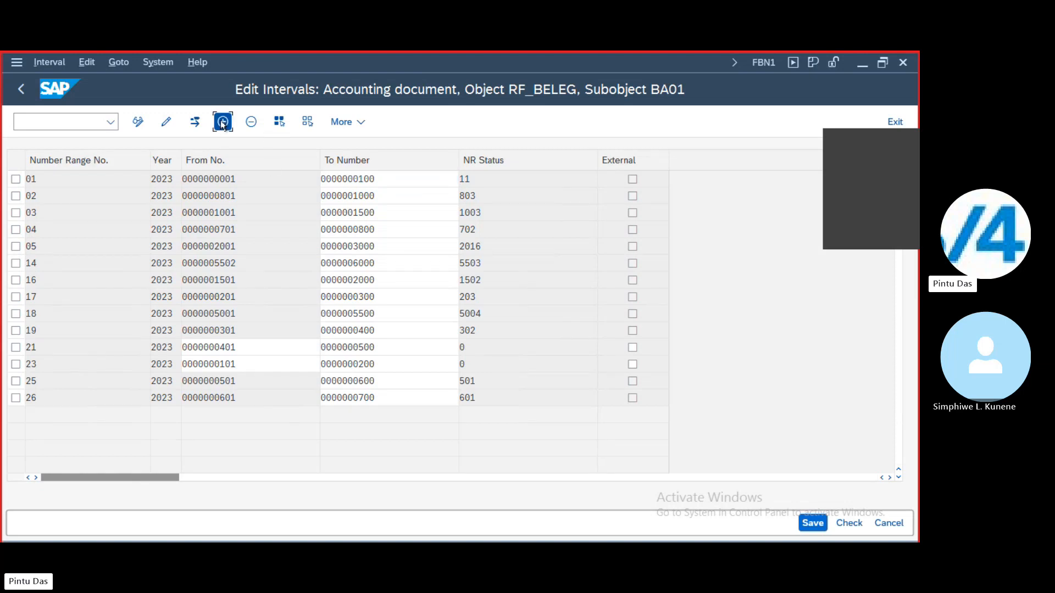
{"action": "left_click", "coordinate": [59, 175]}
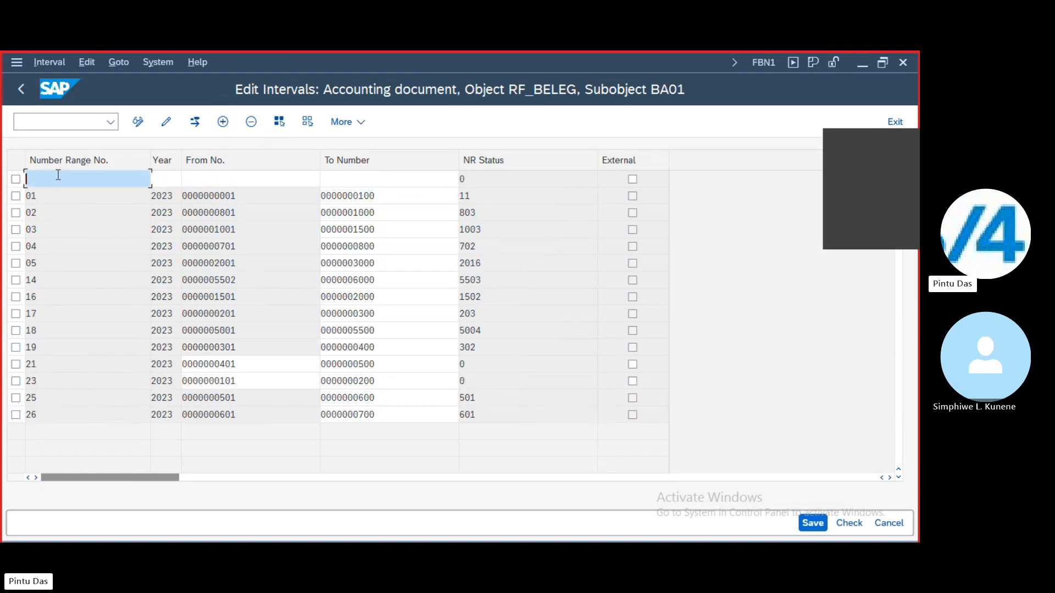
{"action": "type", "text": "04"}
{"action": "left_click", "coordinate": [170, 178]}
{"action": "type", "text": "2023"}
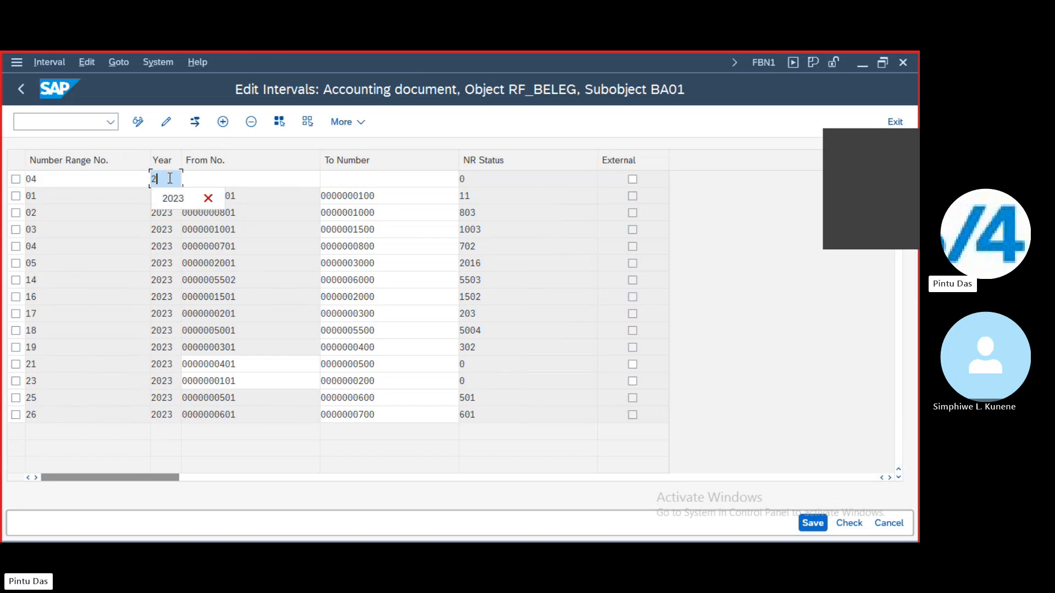
{"action": "left_click", "coordinate": [192, 180]}
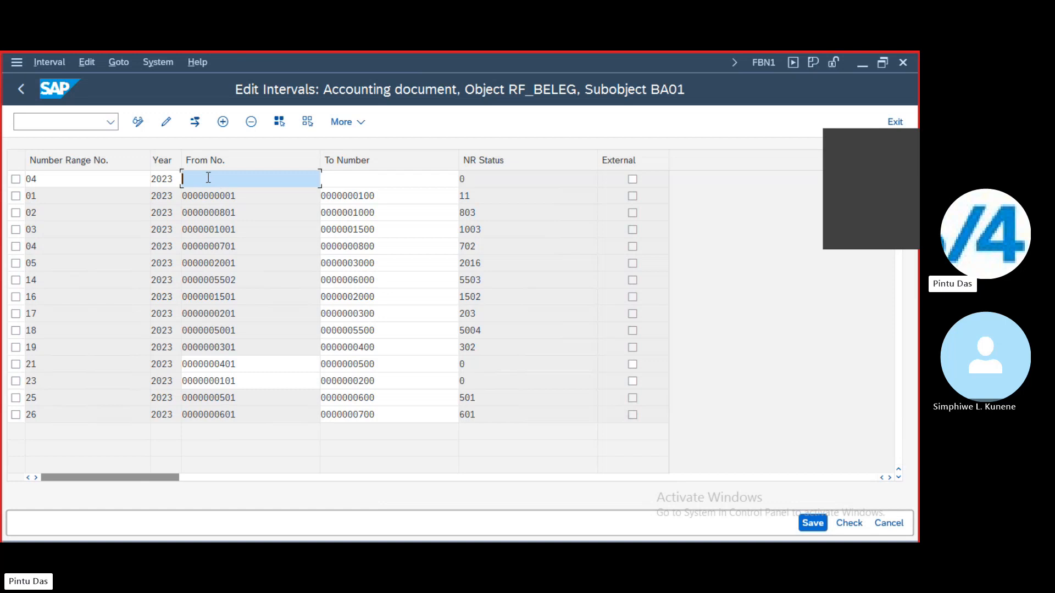
{"action": "type", "text": "10000"}
{"action": "left_click", "coordinate": [342, 178]}
{"action": "type", "text": "1"}
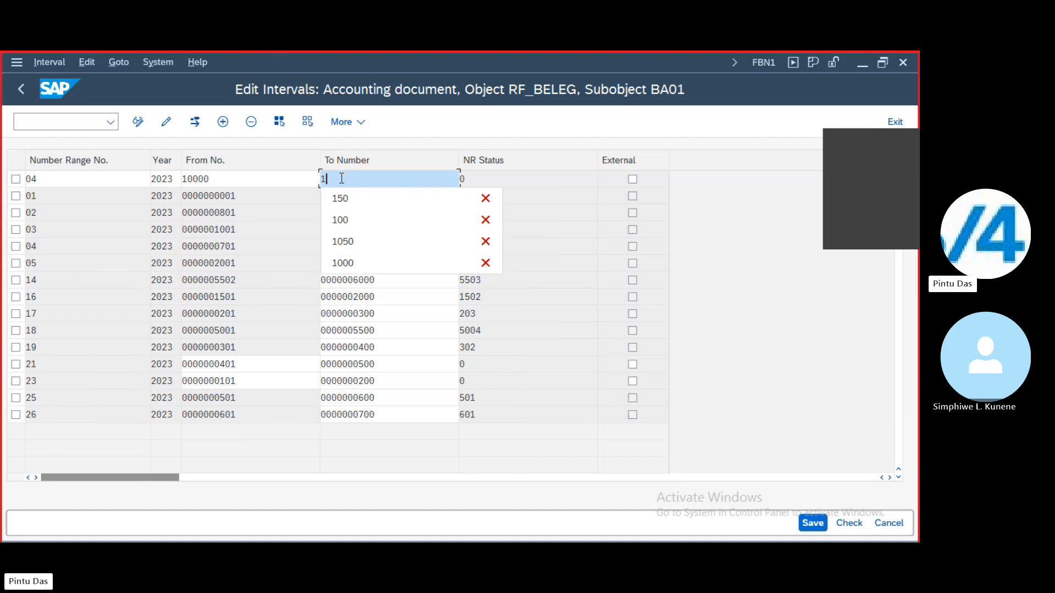
{"action": "type", "text": "05"}
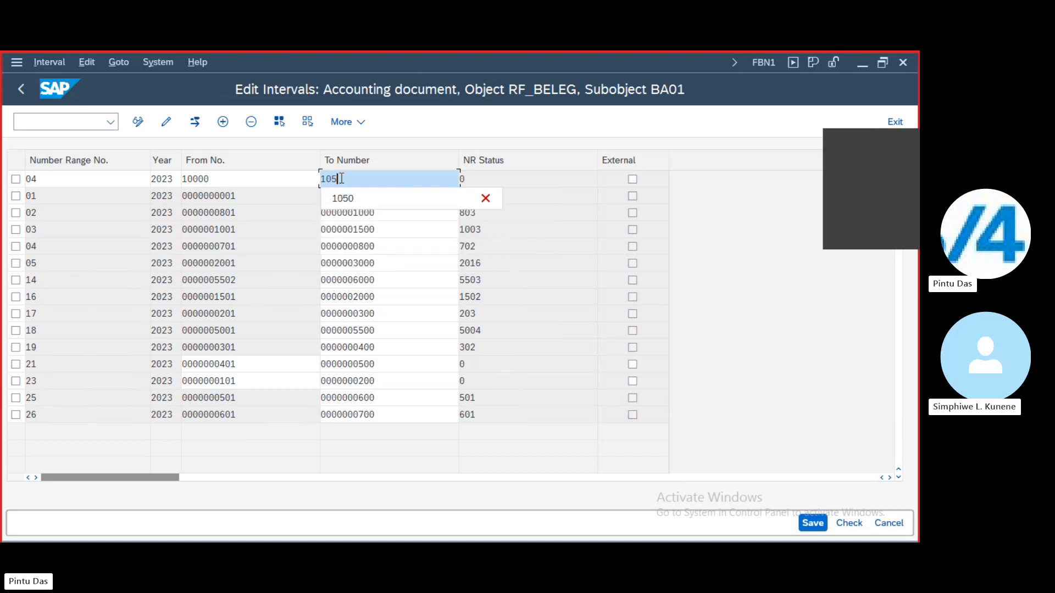
{"action": "type", "text": "00"}
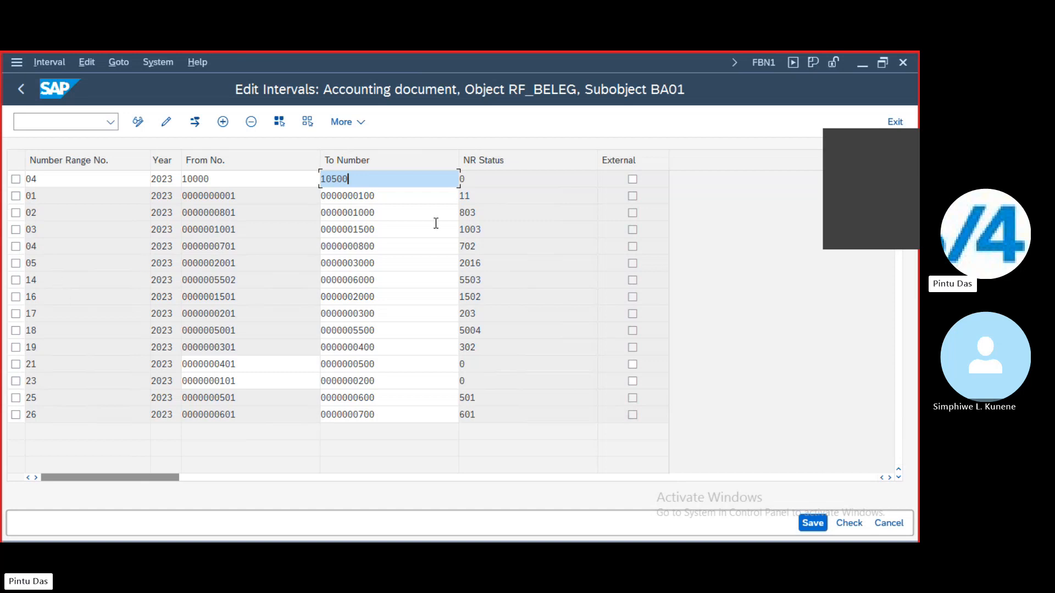
Discard the unsaved interval entry, leave interval editing, and return to the document types overview.
{"action": "left_click", "coordinate": [21, 89]}
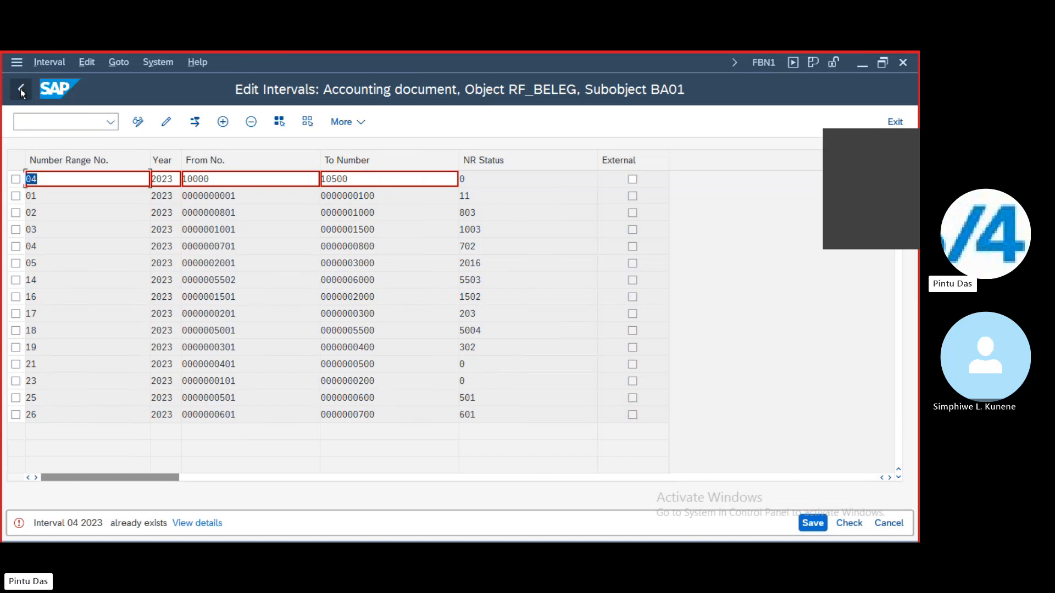
{"action": "left_click", "coordinate": [889, 523]}
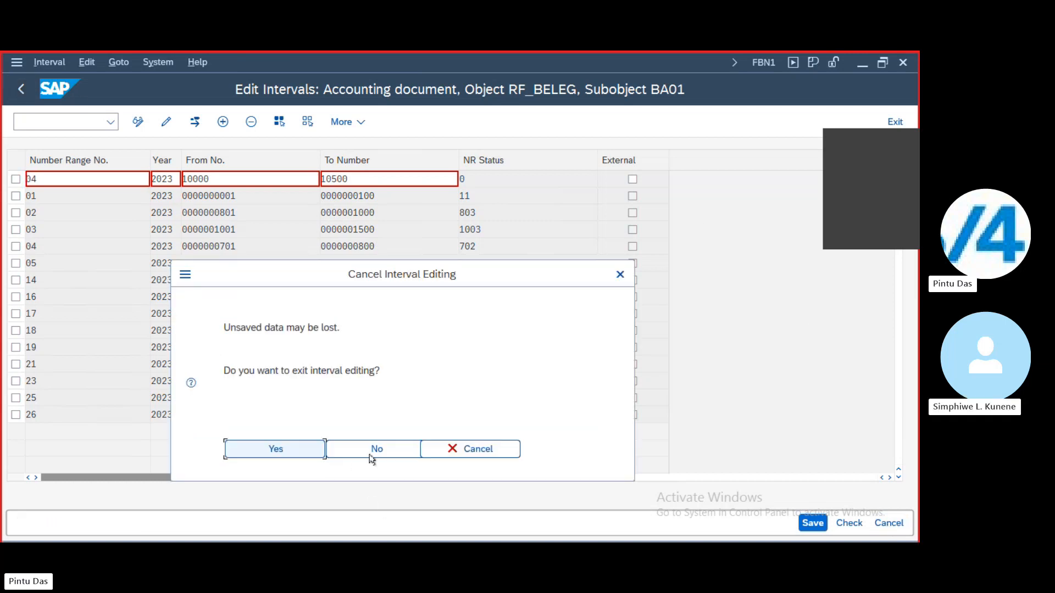
{"action": "left_click", "coordinate": [285, 450]}
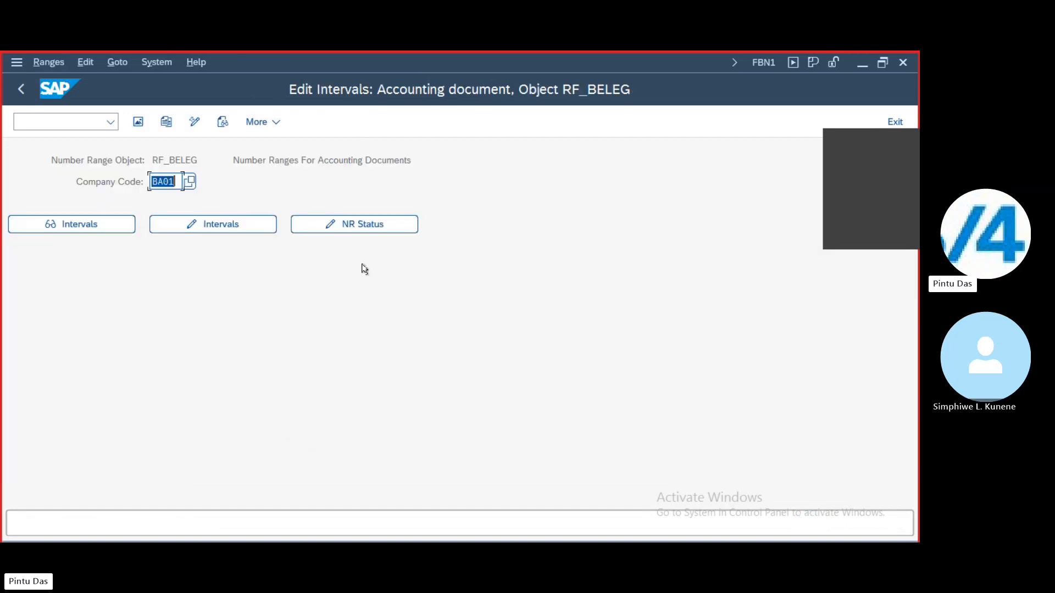
{"action": "left_click", "coordinate": [22, 90]}
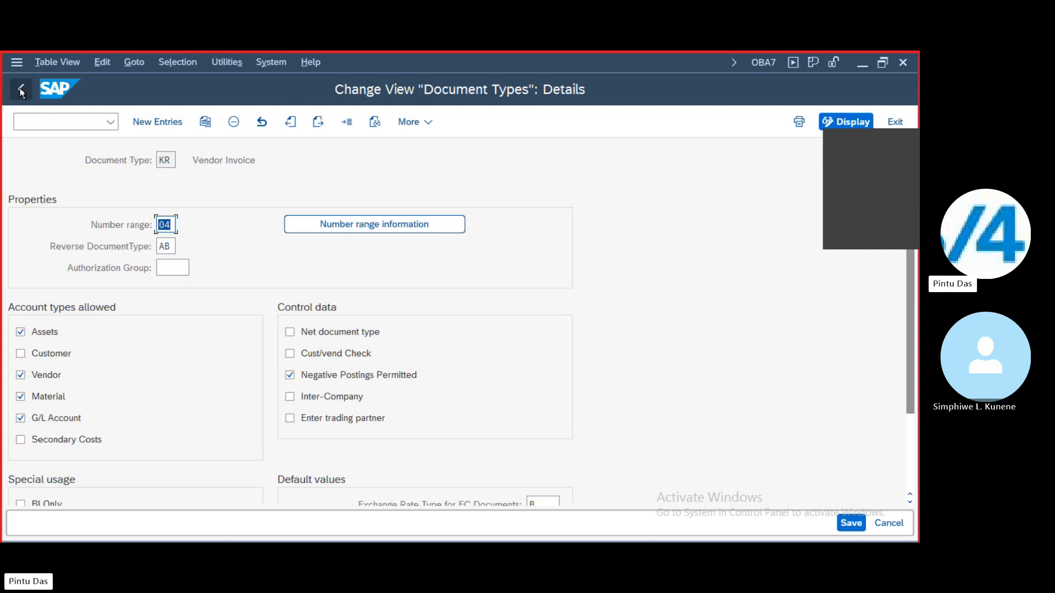
{"action": "left_click", "coordinate": [22, 90]}
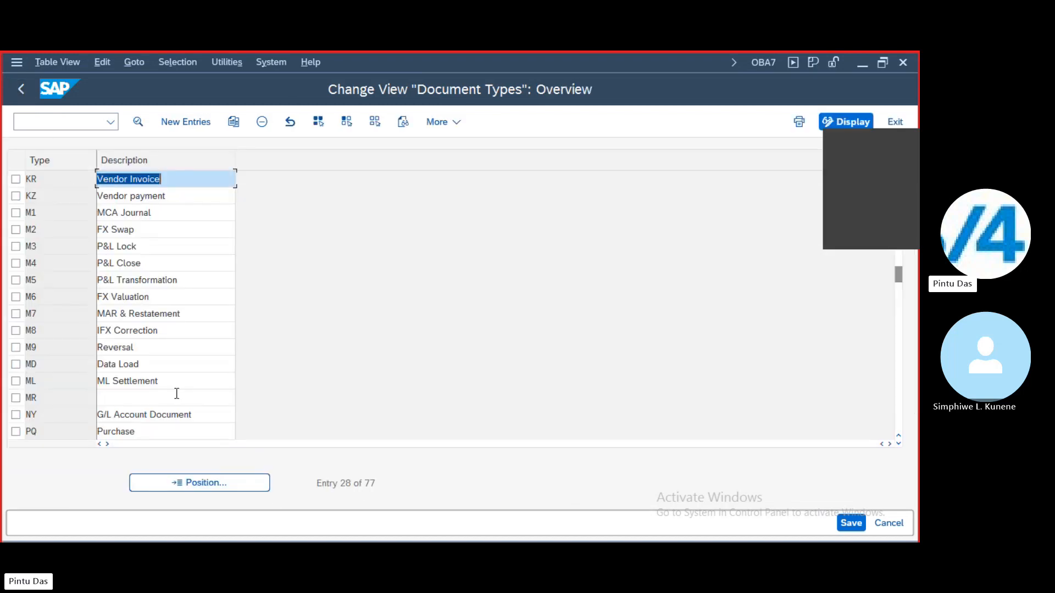
Position the document types list at type KZ and open the details of the Vendor payment entry.
{"action": "left_click", "coordinate": [192, 483]}
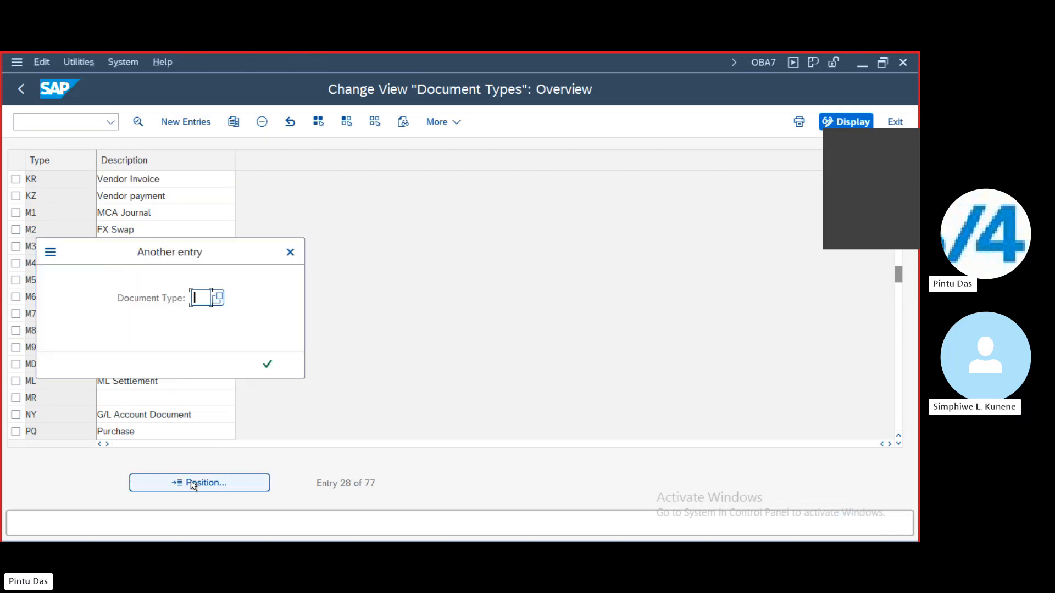
{"action": "type", "text": "KZ"}
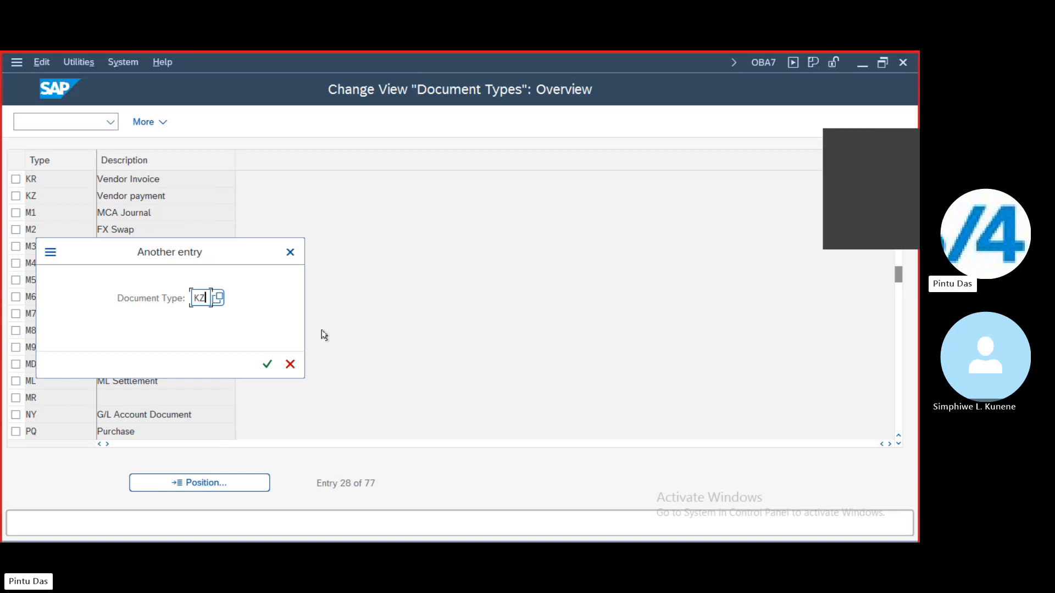
{"action": "key", "text": "Return"}
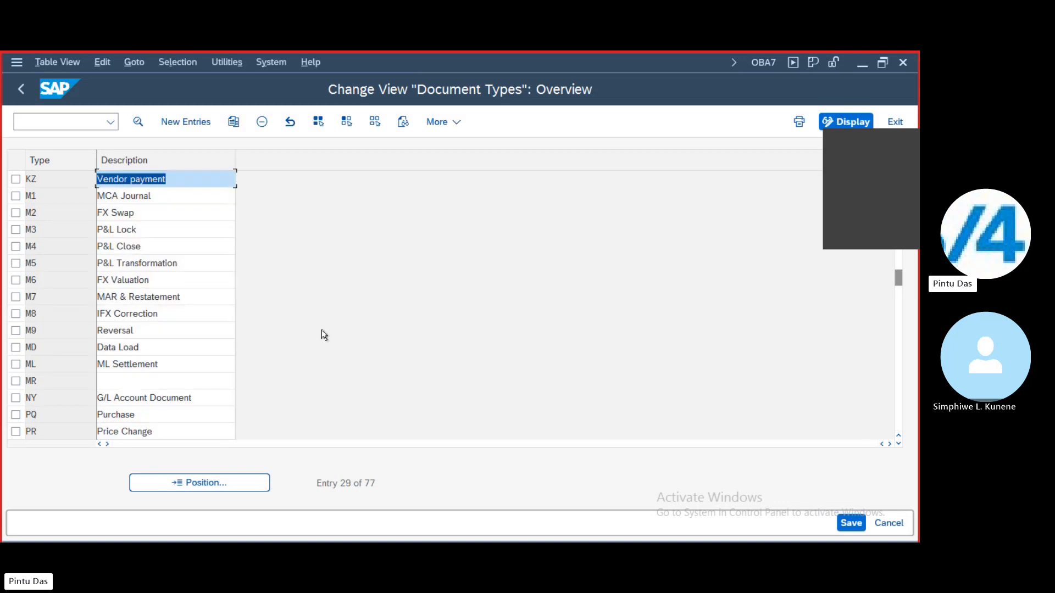
{"action": "double_click", "coordinate": [162, 179]}
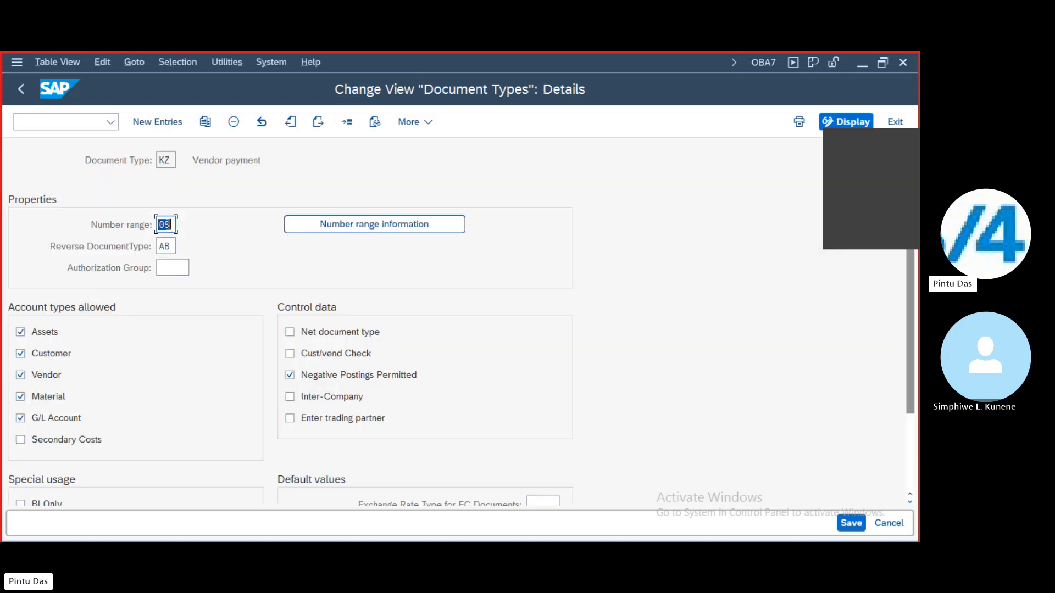
Go to the number range information of document type KZ and open the intervals of company code BA01 for editing.
{"action": "left_click", "coordinate": [370, 226]}
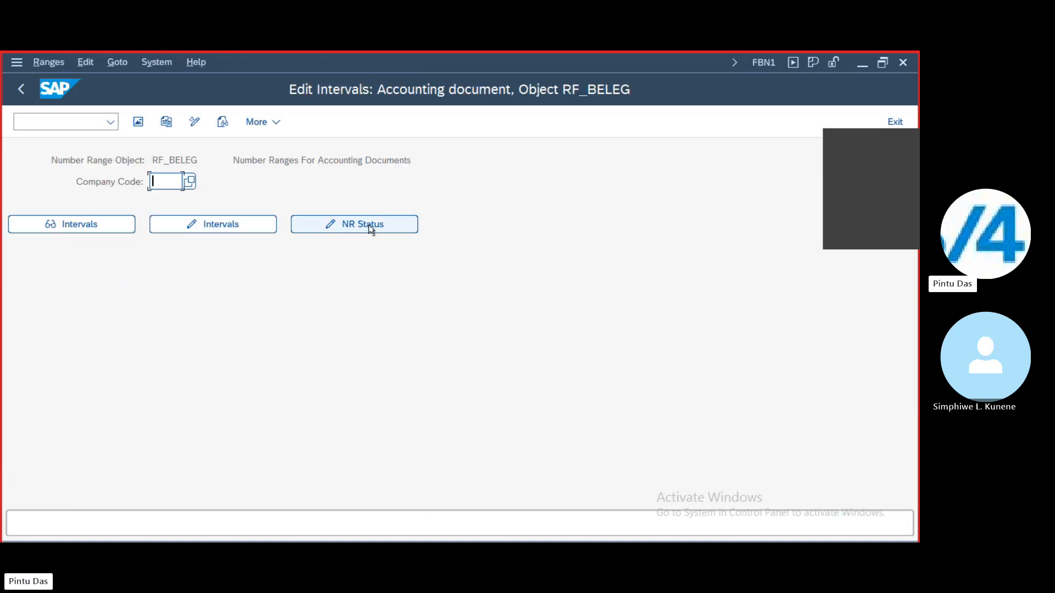
{"action": "type", "text": "BA01"}
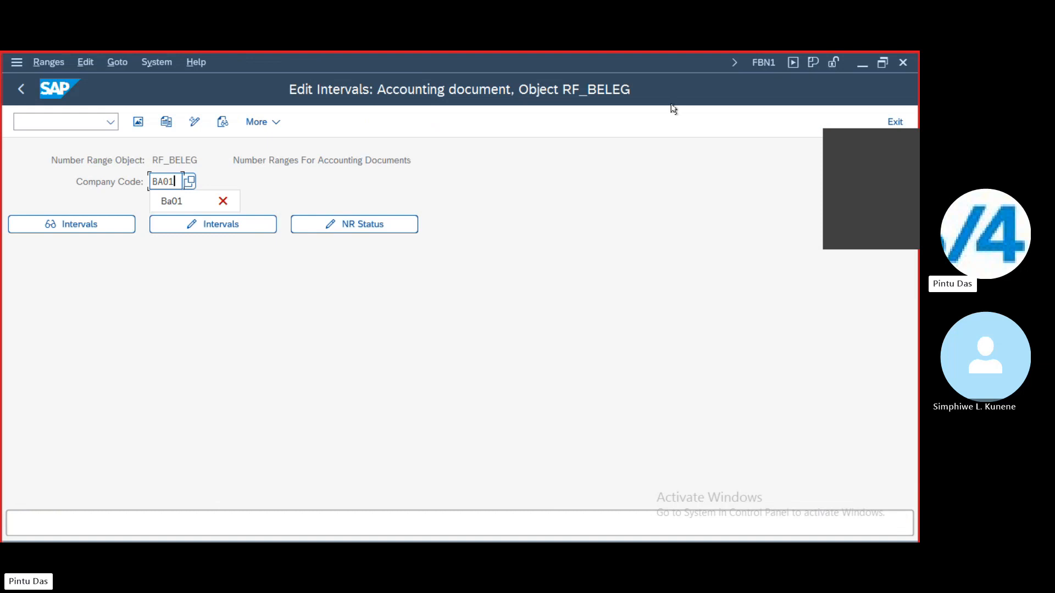
{"action": "key", "text": "Return"}
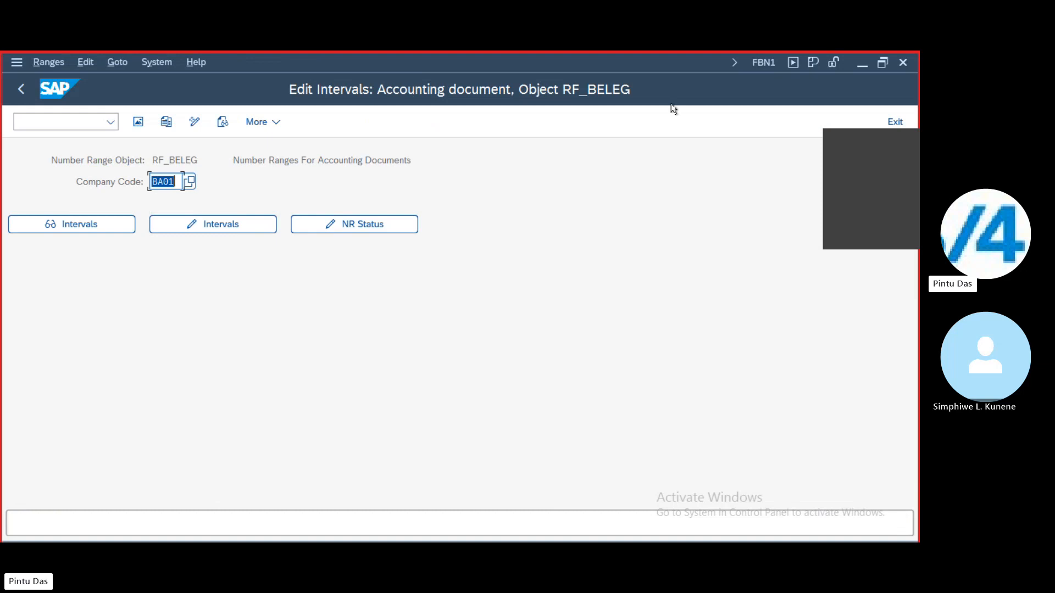
{"action": "left_click", "coordinate": [227, 224]}
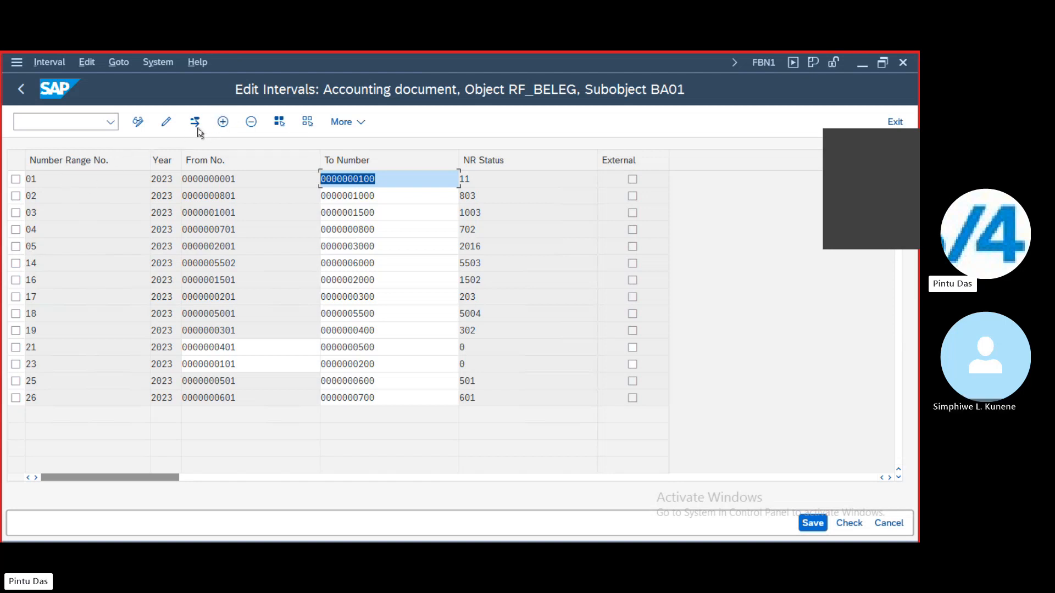
Try to insert an interval with number range 05 for the year 2023 in company code BA01.
{"action": "left_click", "coordinate": [222, 121]}
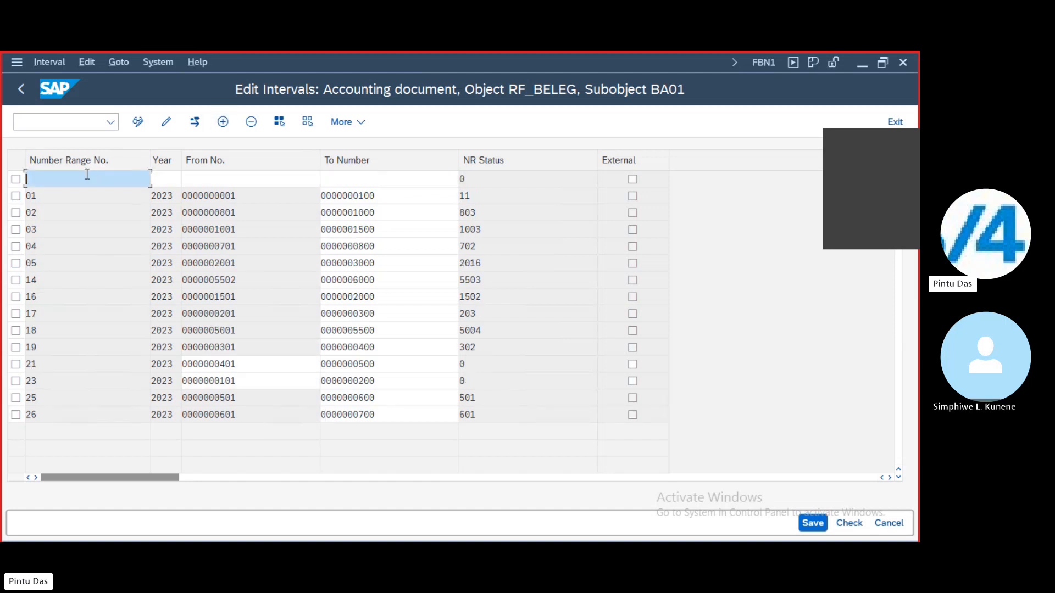
{"action": "type", "text": "05"}
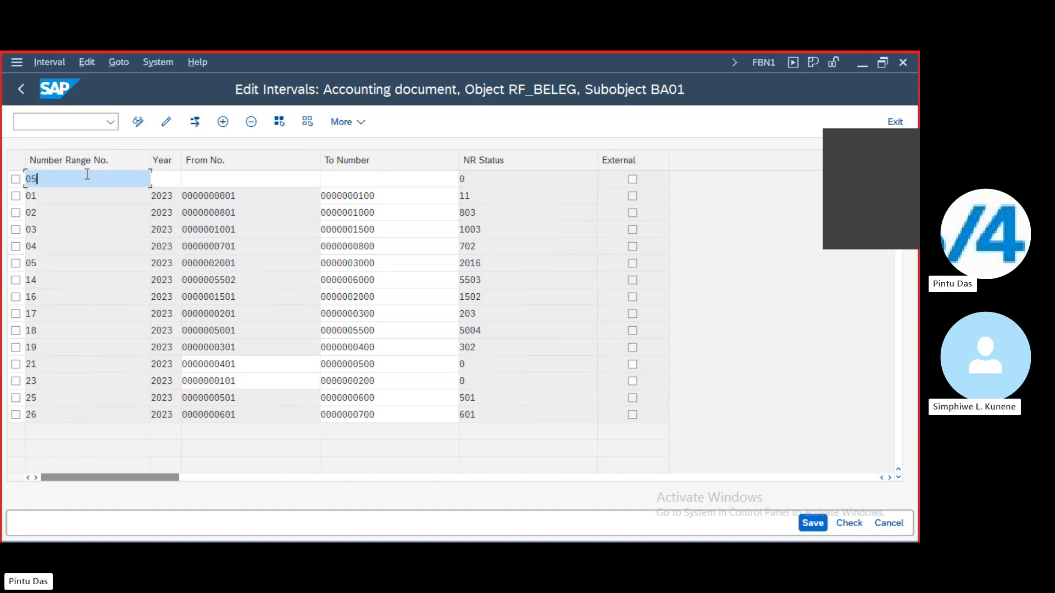
{"action": "left_click", "coordinate": [166, 181]}
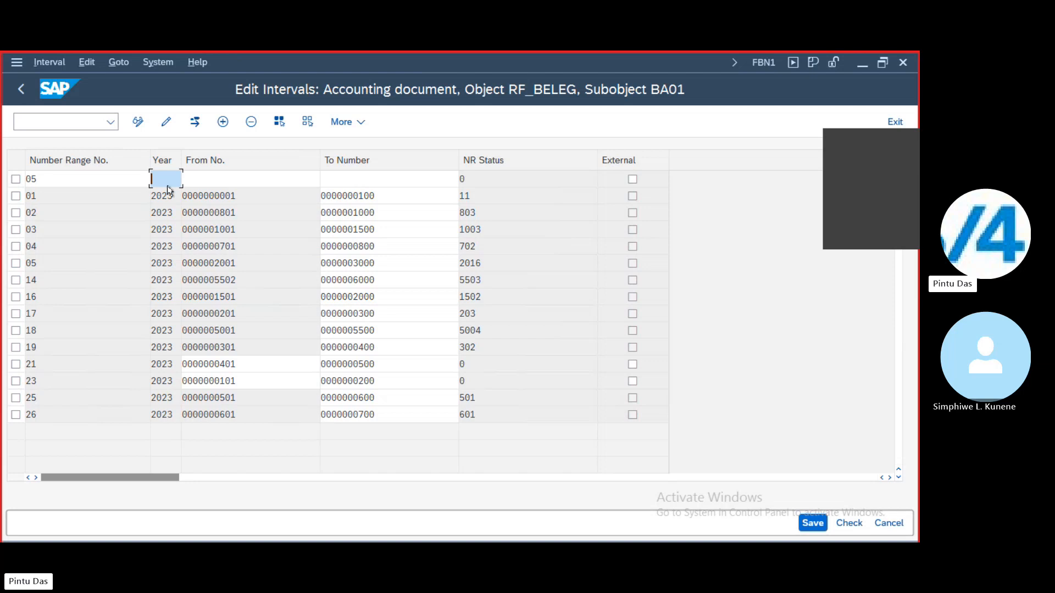
{"action": "type", "text": "2023"}
{"action": "left_click", "coordinate": [22, 88]}
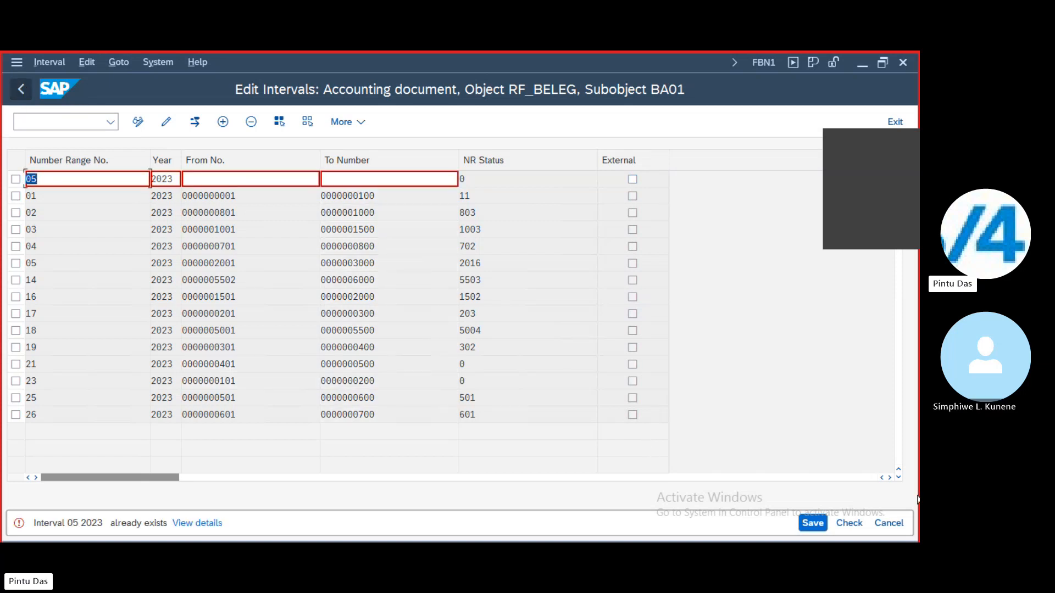
Discard the unsaved interval 05 entry and go back through the document types overview to the implementation guide.
{"action": "left_click", "coordinate": [889, 527]}
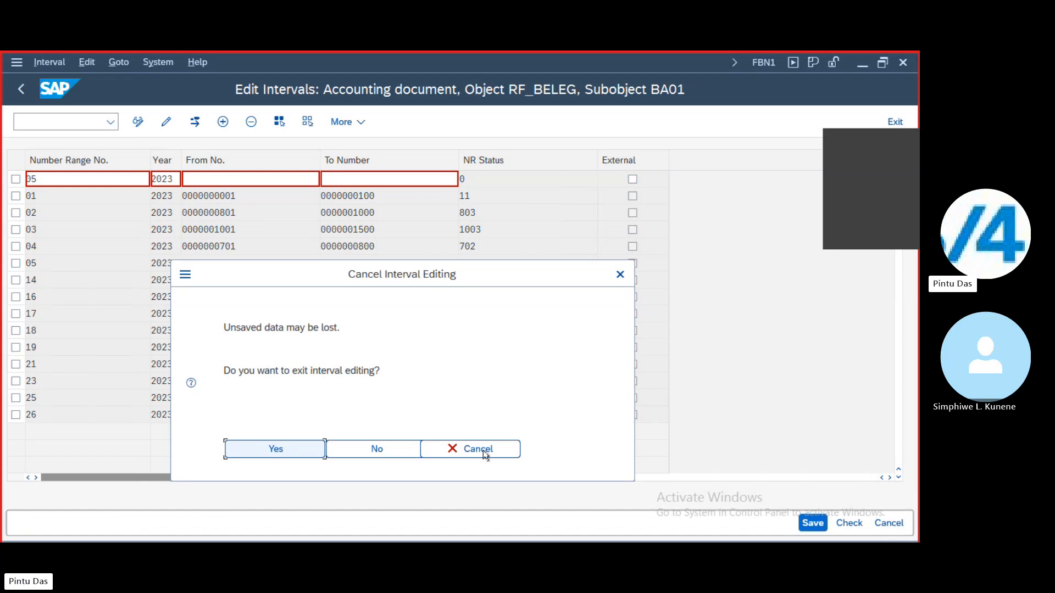
{"action": "left_click", "coordinate": [275, 453]}
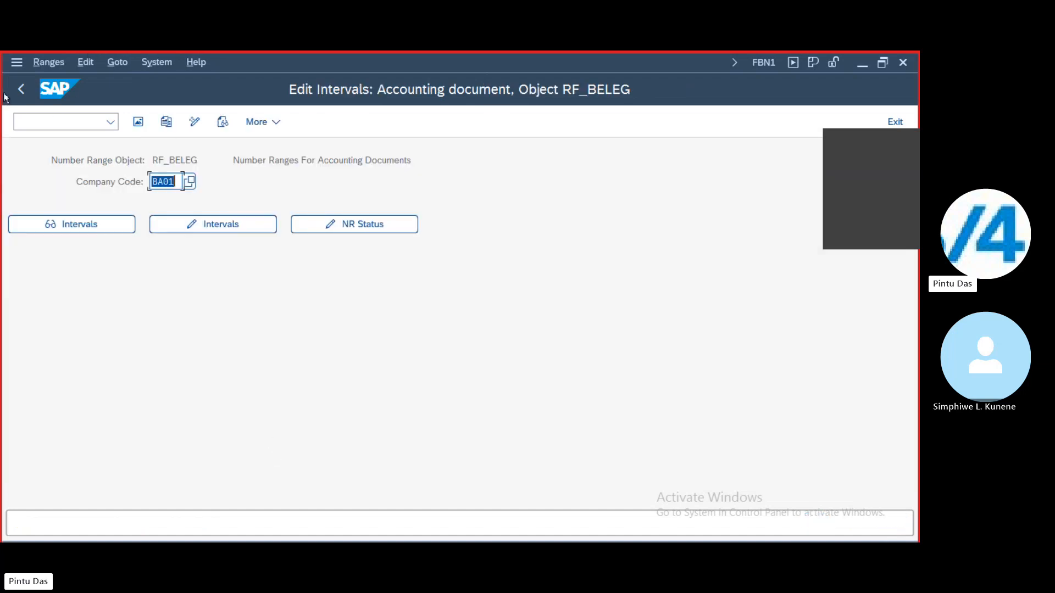
{"action": "left_click", "coordinate": [21, 88]}
{"action": "left_click", "coordinate": [21, 87]}
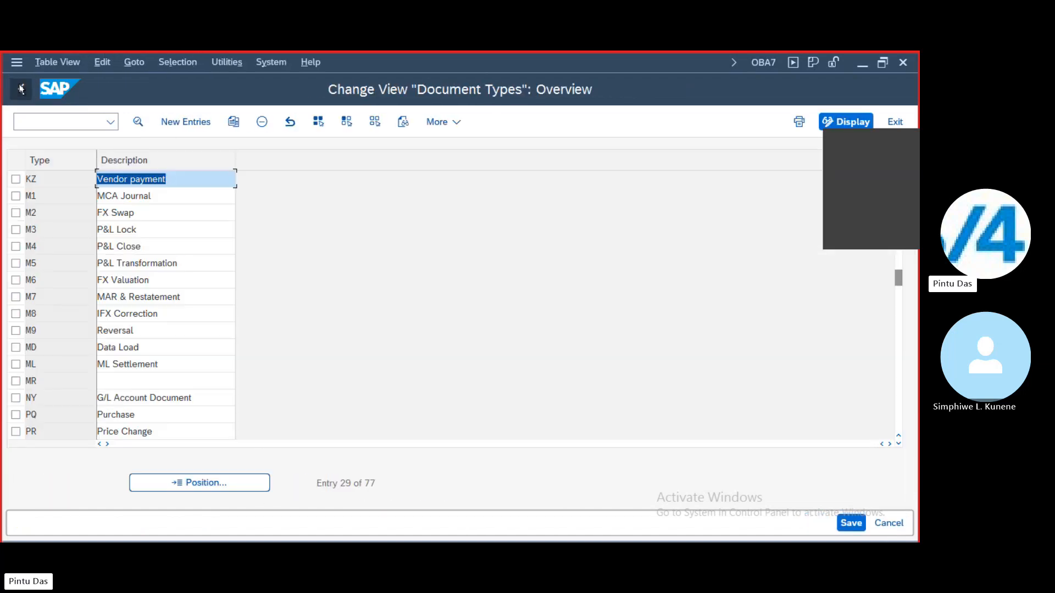
{"action": "left_click", "coordinate": [21, 87]}
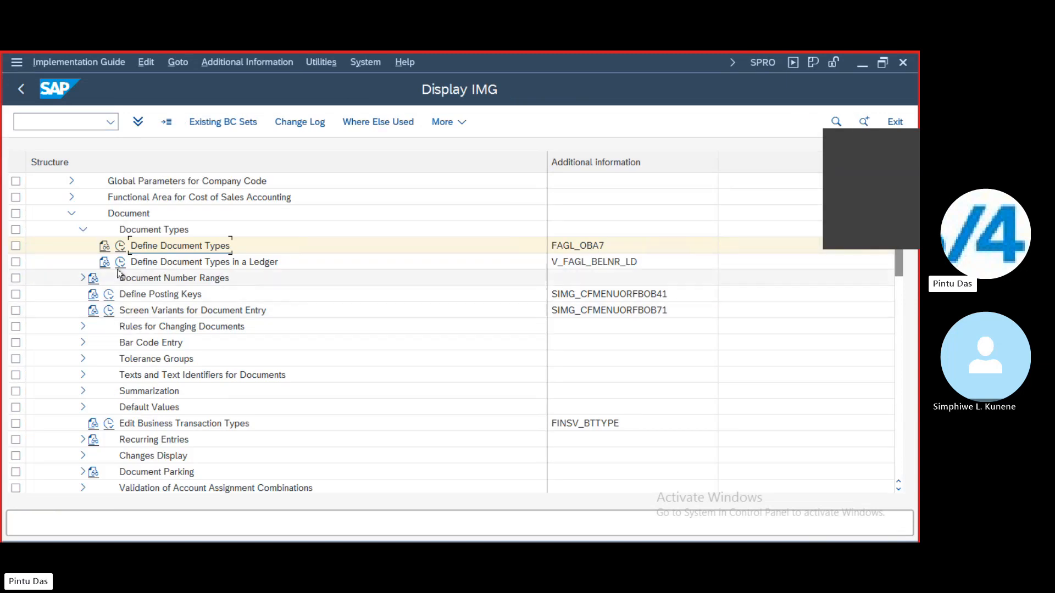
Reopen Define Document Types, position the list at type KA, and open the details of the Vendor Document entry.
{"action": "left_click", "coordinate": [121, 247]}
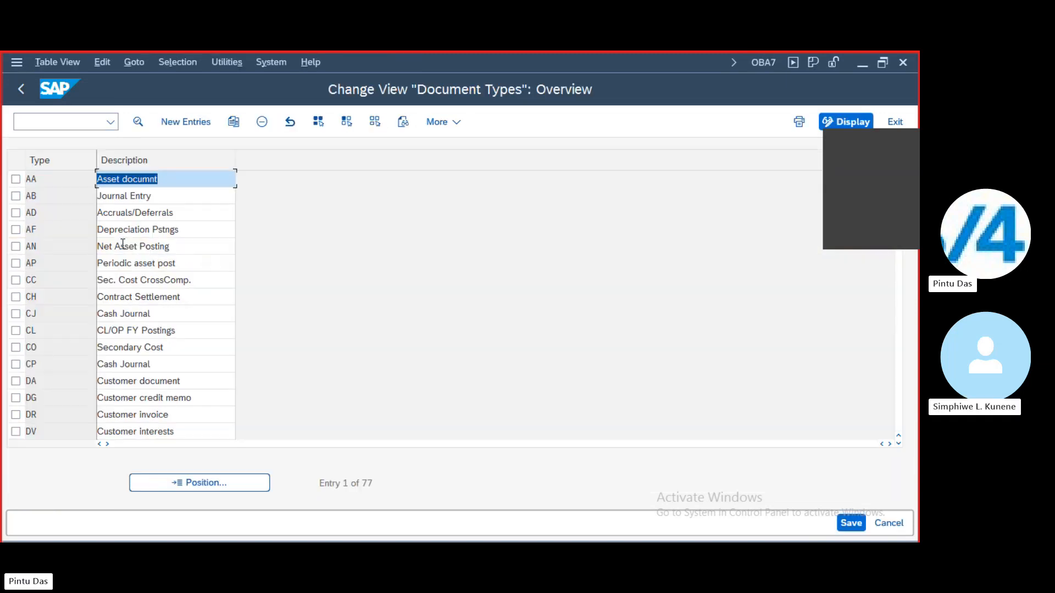
{"action": "left_click", "coordinate": [215, 483]}
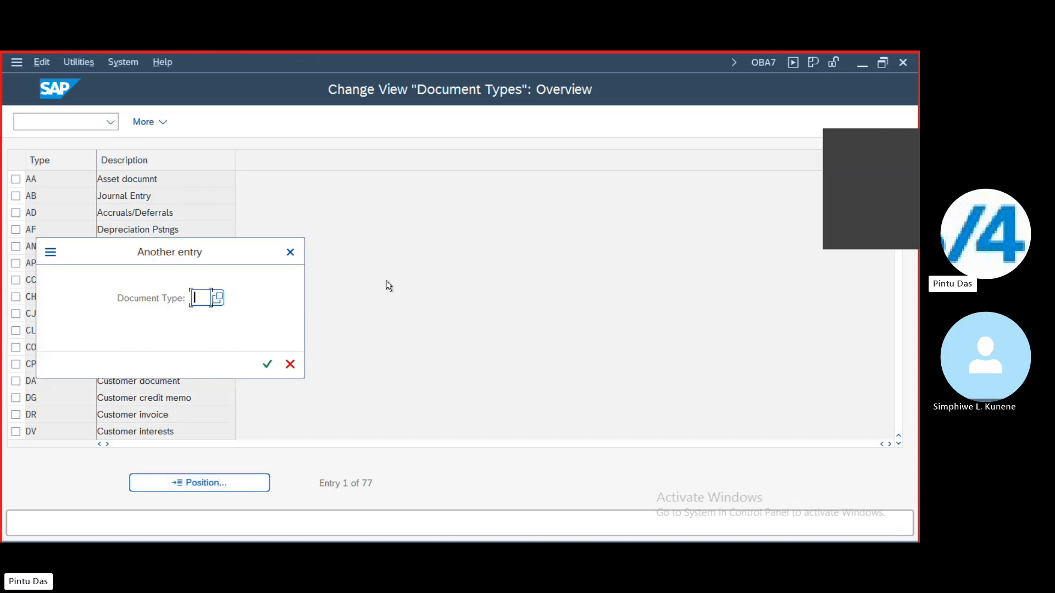
{"action": "type", "text": "KA"}
{"action": "key", "text": "Return"}
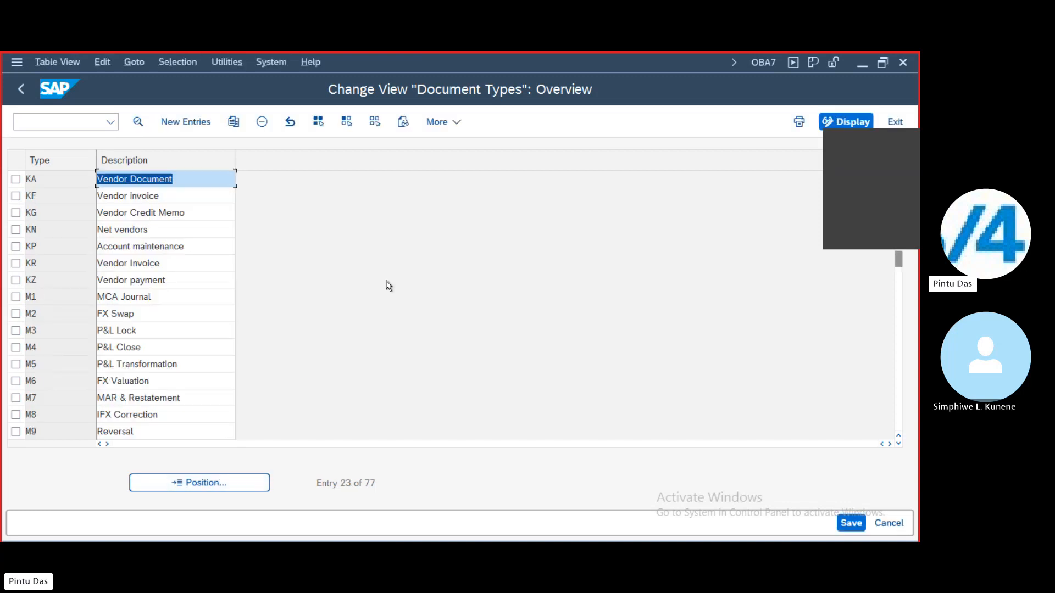
{"action": "left_click", "coordinate": [136, 181]}
{"action": "double_click", "coordinate": [135, 180]}
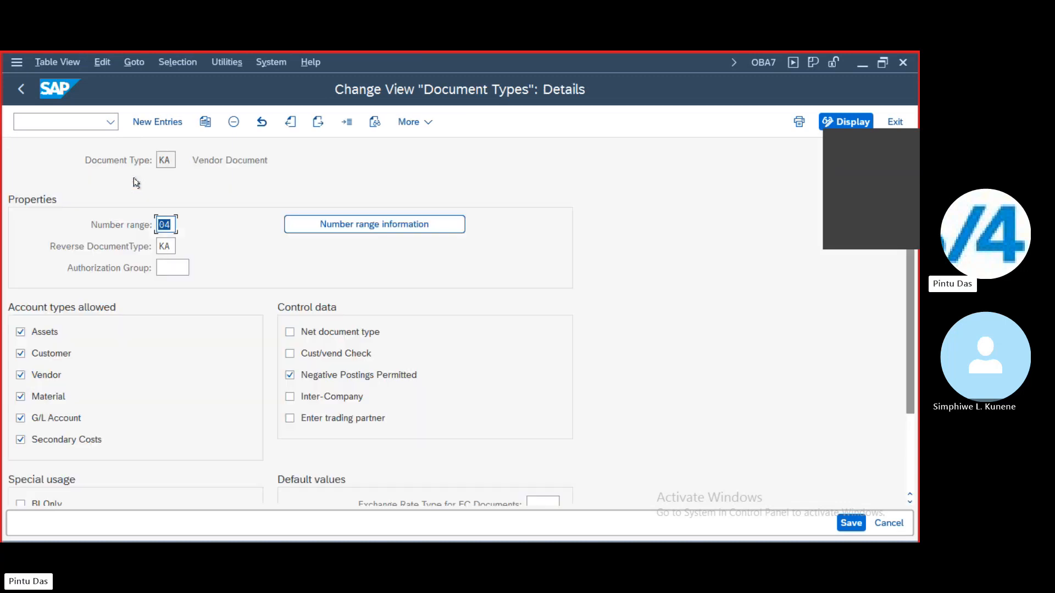
Go to the number range information of document type KA and open the intervals of company code BA01 for editing.
{"action": "left_click", "coordinate": [364, 223]}
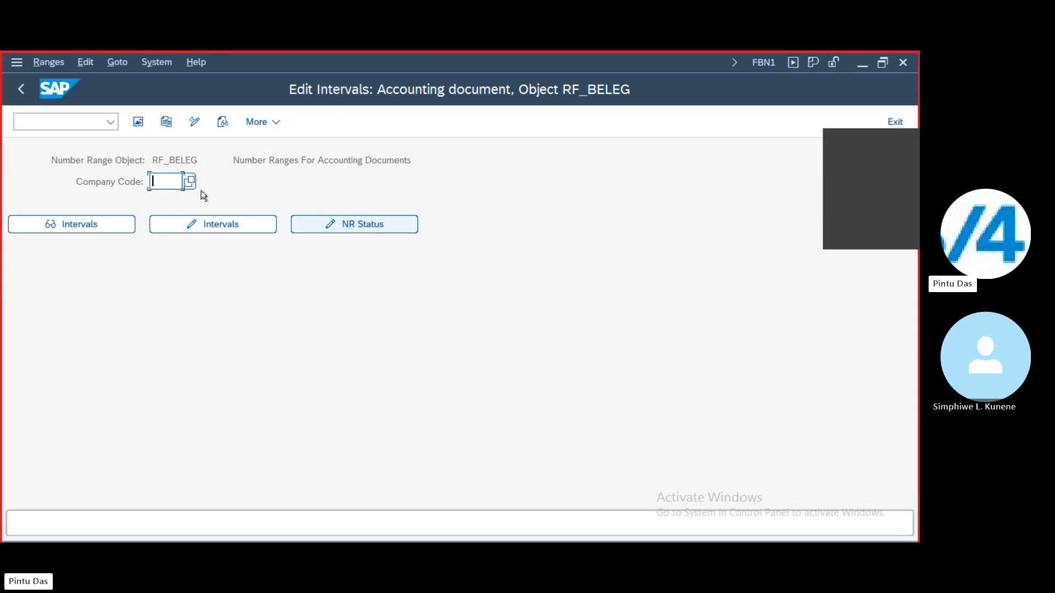
{"action": "type", "text": "BA01"}
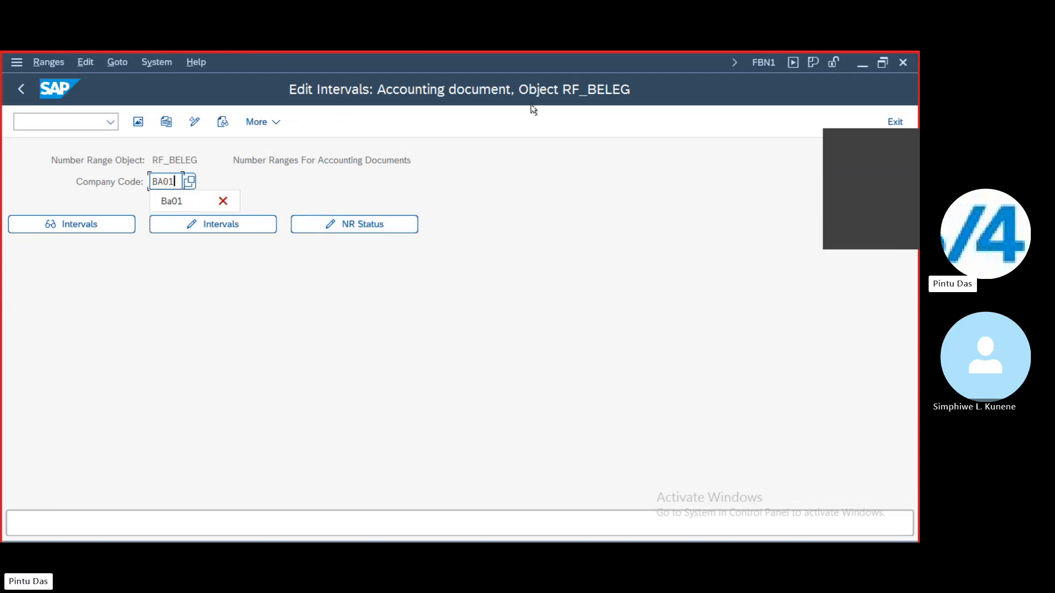
{"action": "key", "text": "Return"}
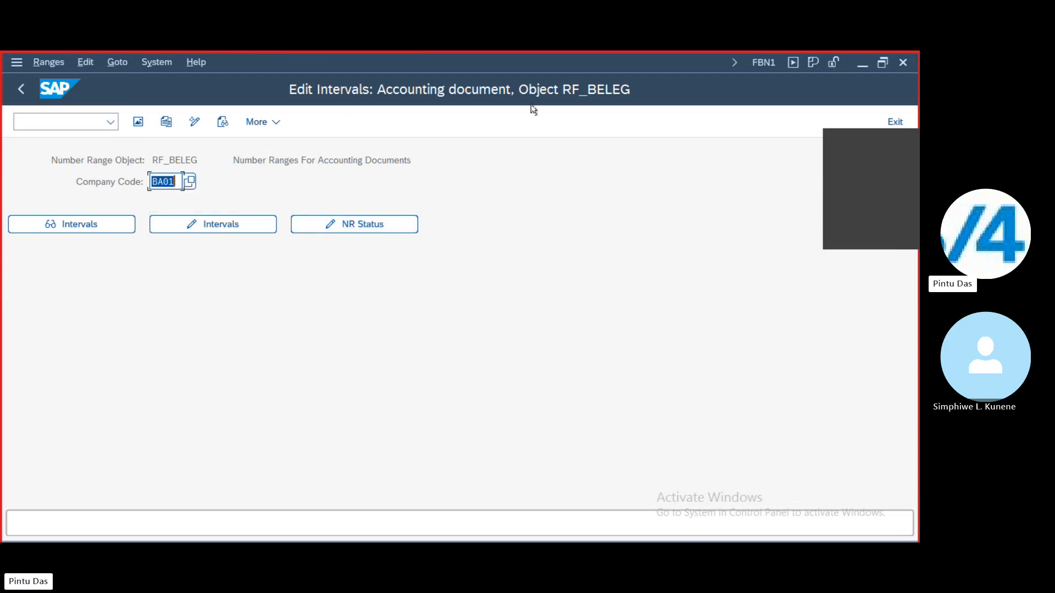
{"action": "left_click", "coordinate": [224, 223]}
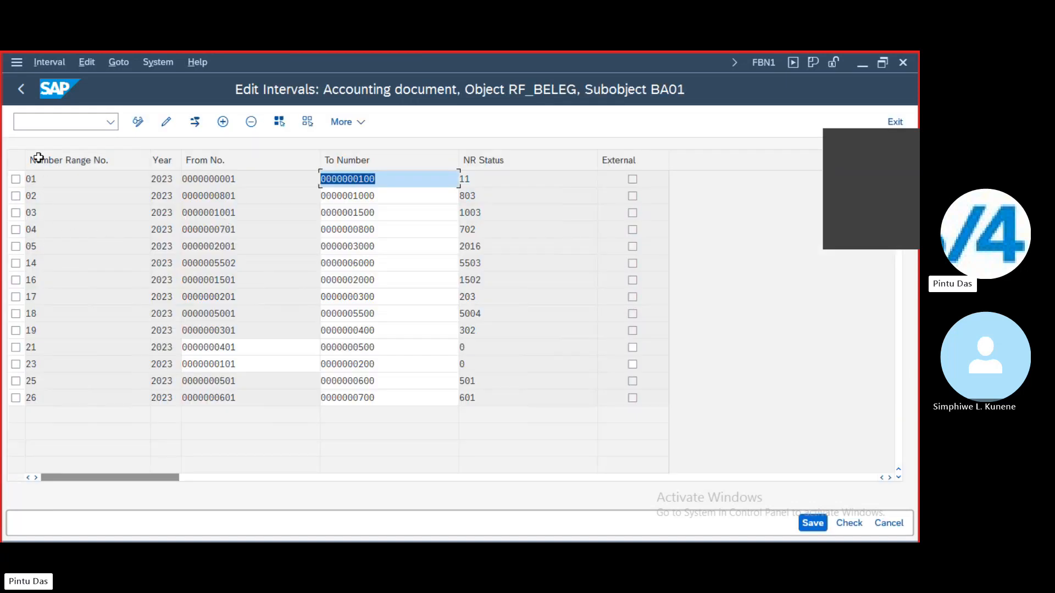
Leave the BA01 intervals and the KA details, and exit the document types overview.
{"action": "left_click", "coordinate": [19, 88]}
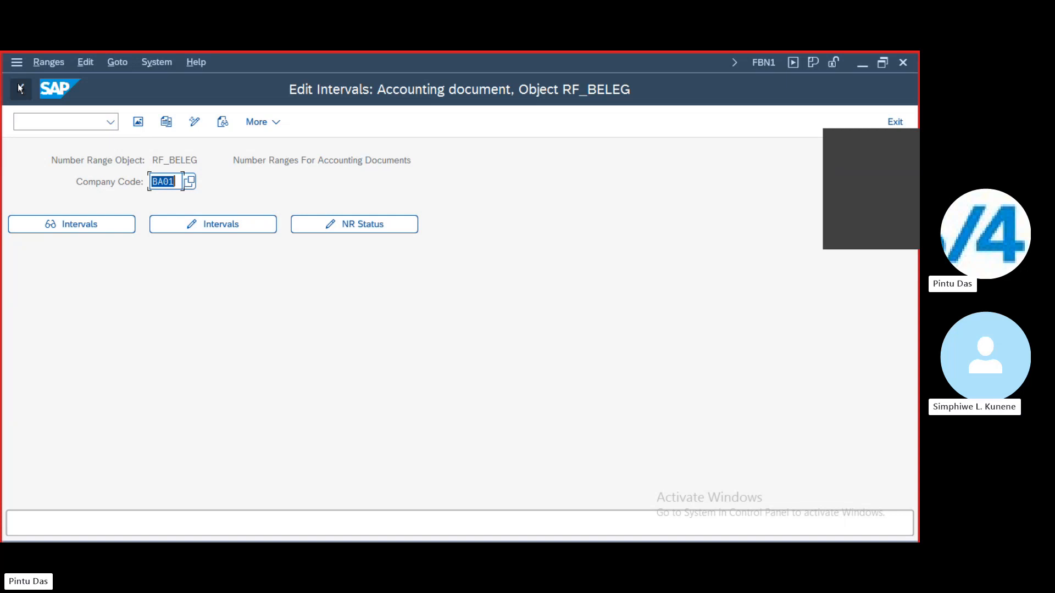
{"action": "left_click", "coordinate": [20, 88]}
{"action": "left_click", "coordinate": [20, 88]}
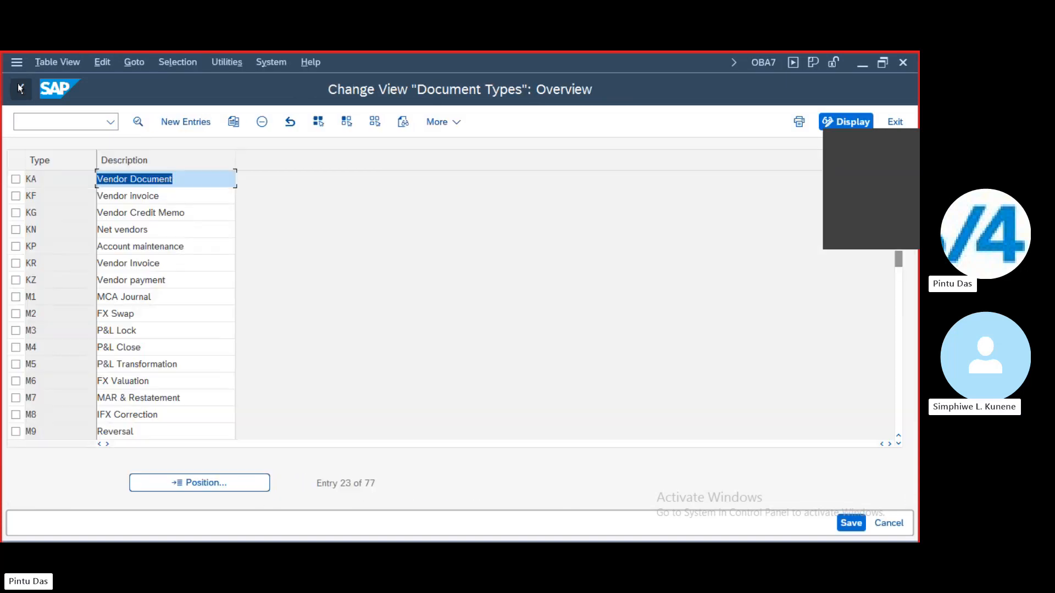
{"action": "left_click", "coordinate": [20, 88]}
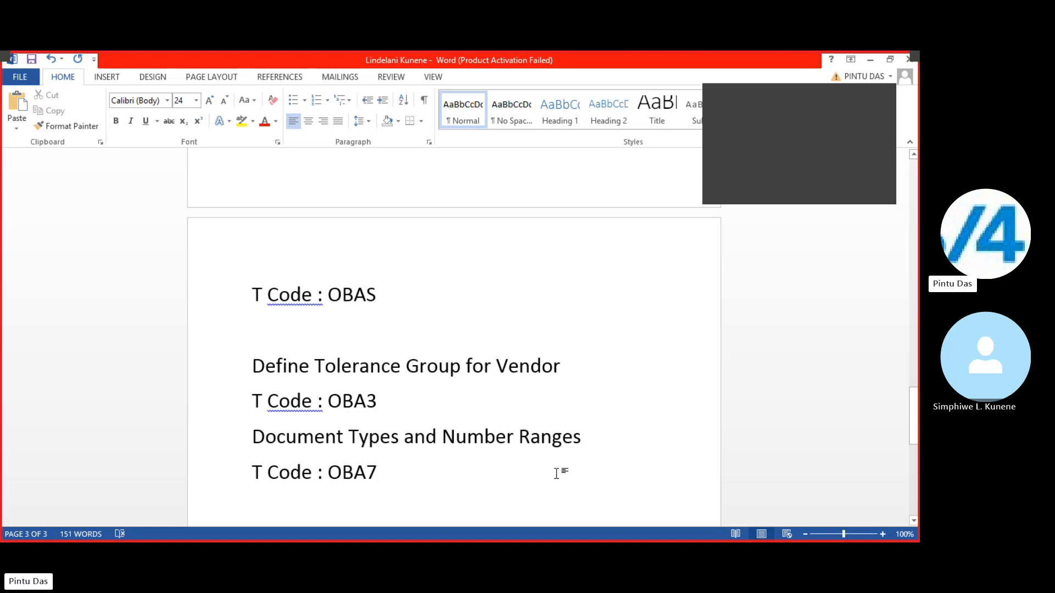
Switch to the Word notes and add the line "So whatever we did so far is common to ECC and Hana" below T Code OBA7.
{"action": "key", "text": "Return"}
{"action": "type", "text": "S"}
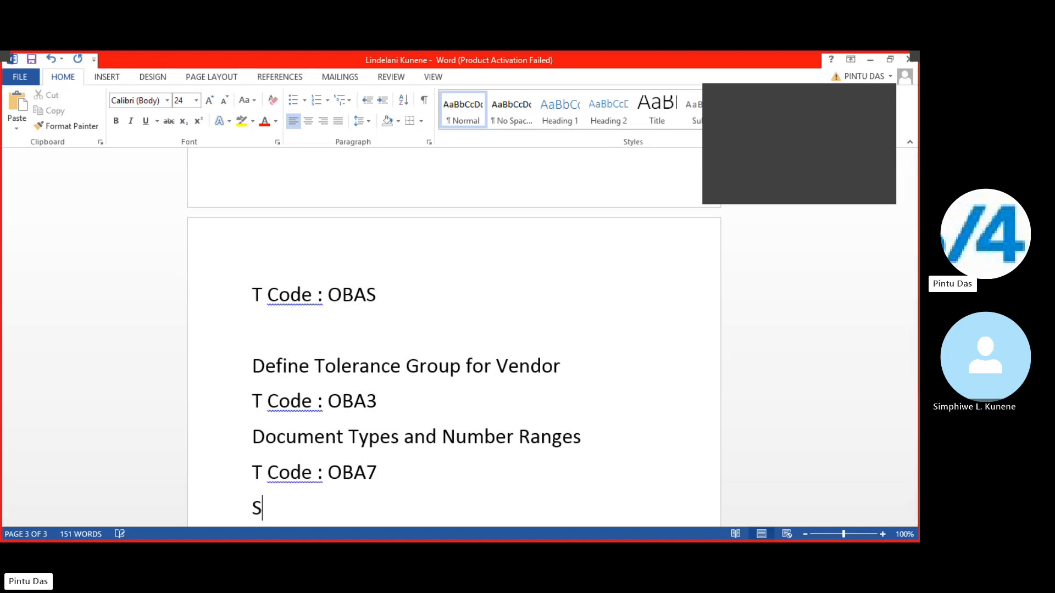
{"action": "type", "text": "o what"}
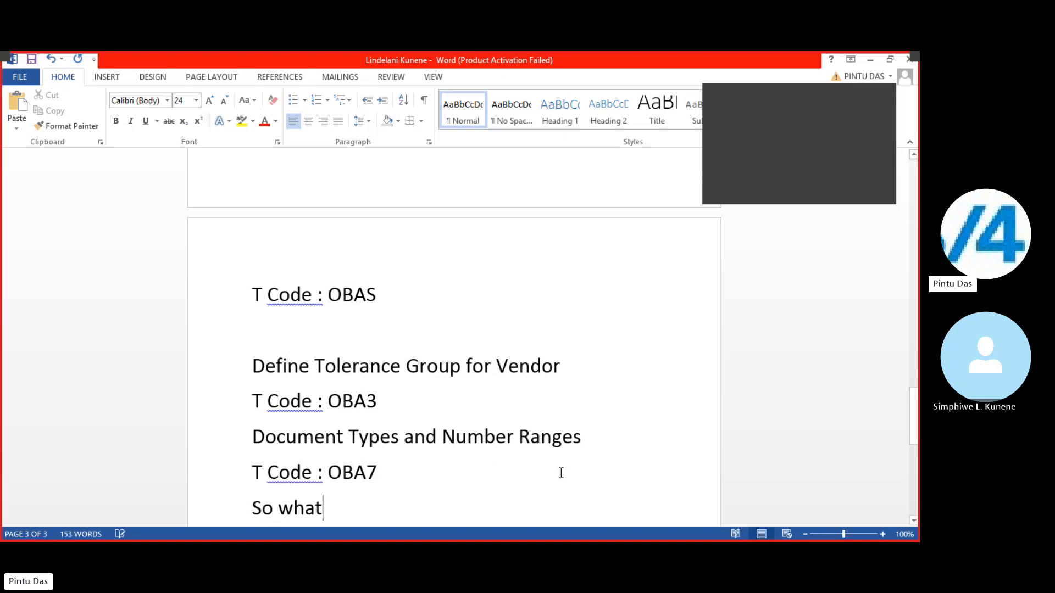
{"action": "type", "text": "ever we d"}
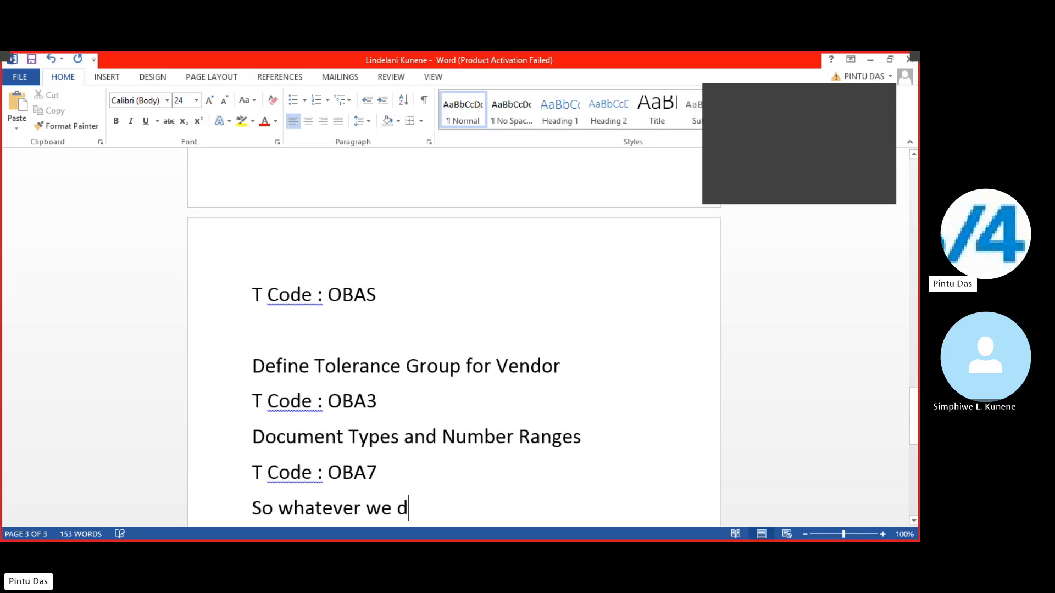
{"action": "type", "text": "id so fa"}
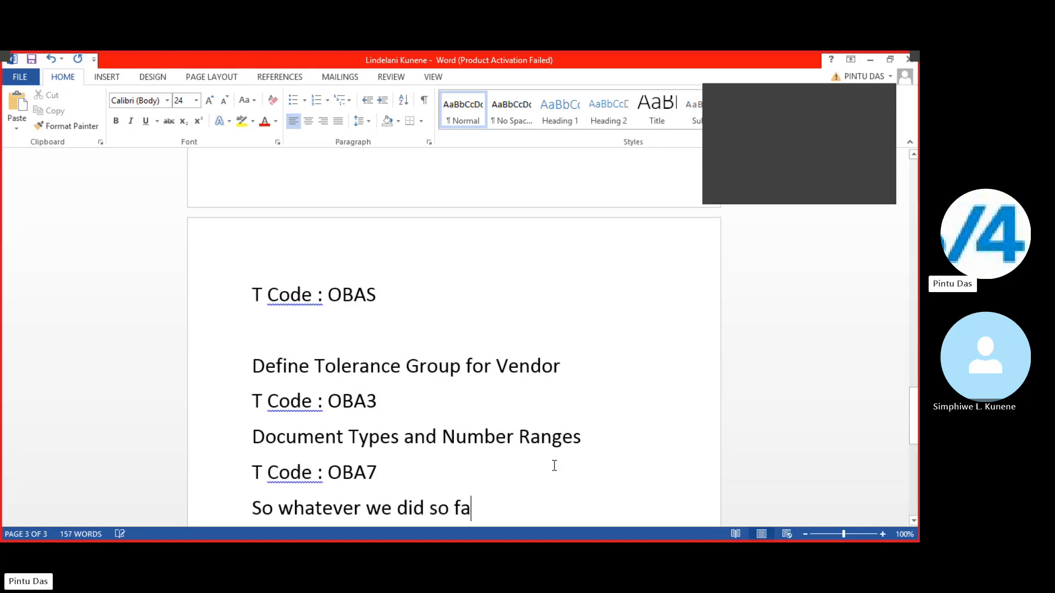
{"action": "type", "text": "r is common"}
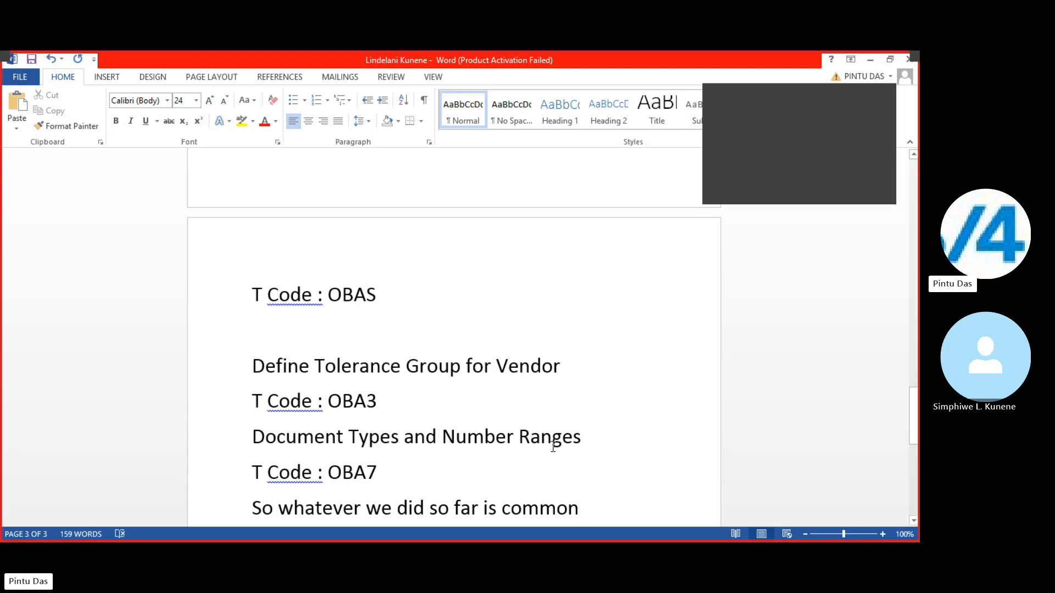
{"action": "type", "text": " to E"}
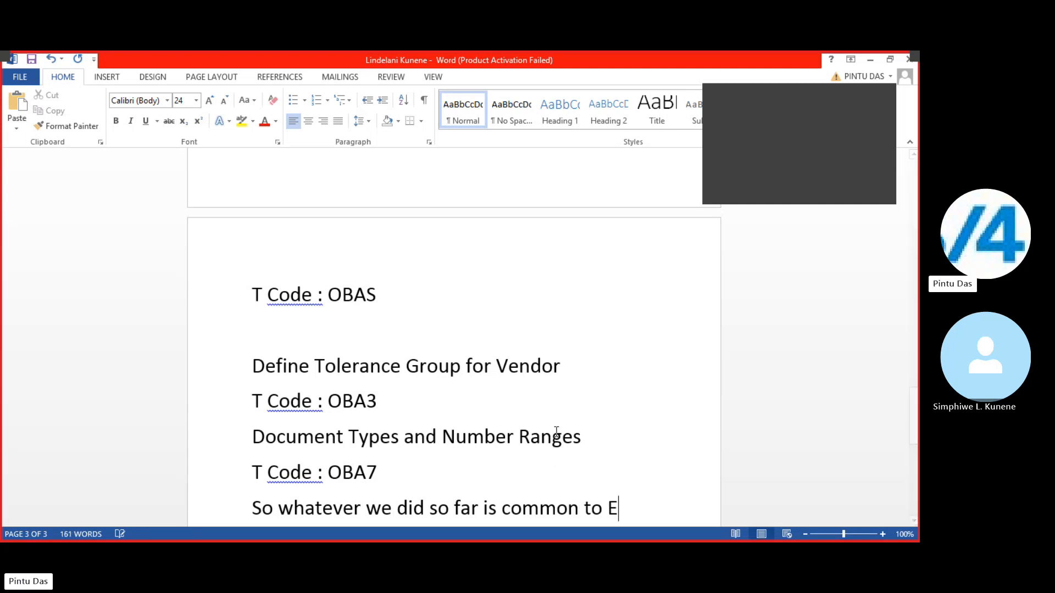
{"action": "type", "text": "CC and Ha"}
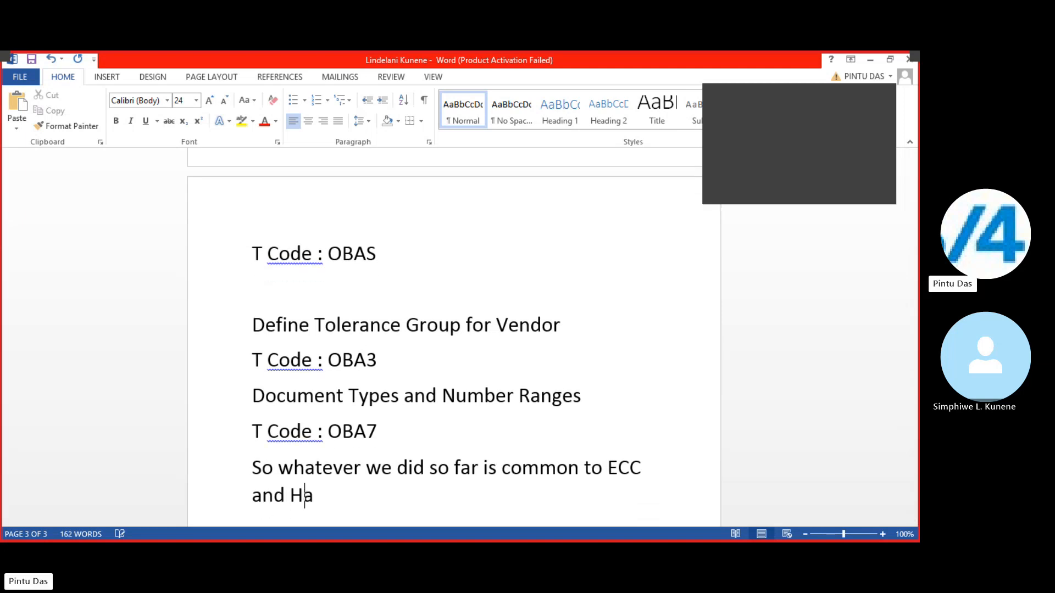
{"action": "type", "text": "na"}
{"action": "key", "text": "Return"}
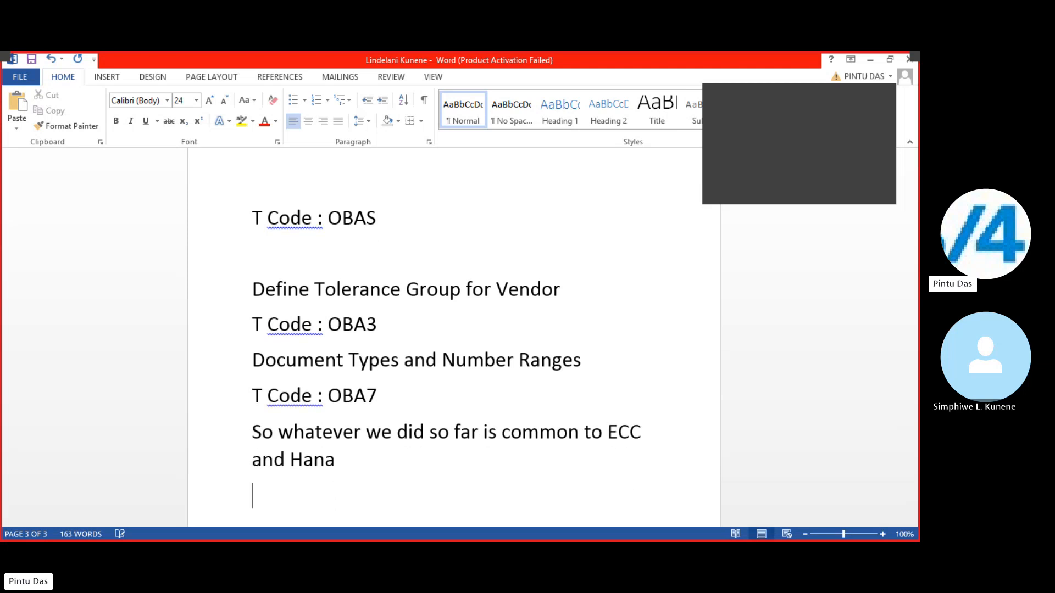
Review the earlier vendor configuration notes and add the heading "Configure Business Partner" at the end of the document.
{"action": "scroll", "coordinate": [528, 352], "scroll_direction": "up", "scroll_amount": 15}
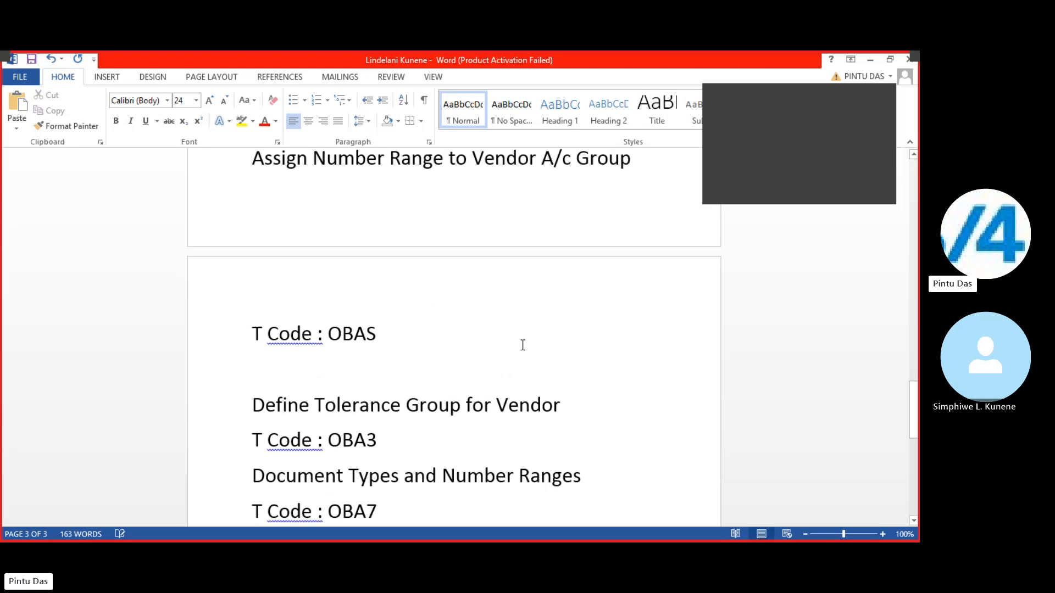
{"action": "scroll", "coordinate": [505, 335], "scroll_direction": "up", "scroll_amount": 3}
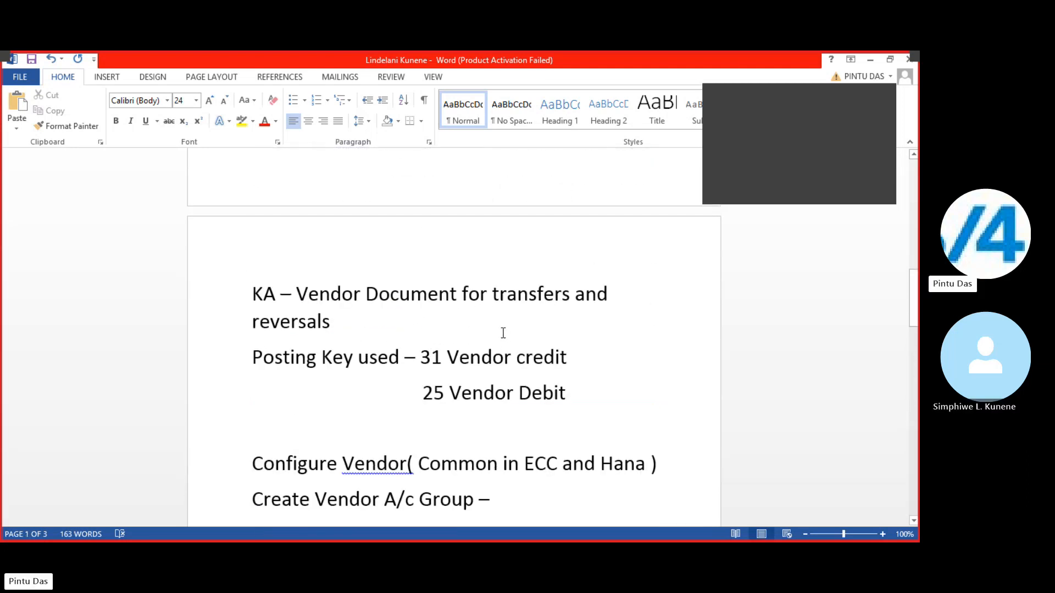
{"action": "scroll", "coordinate": [503, 333], "scroll_direction": "down", "scroll_amount": 13}
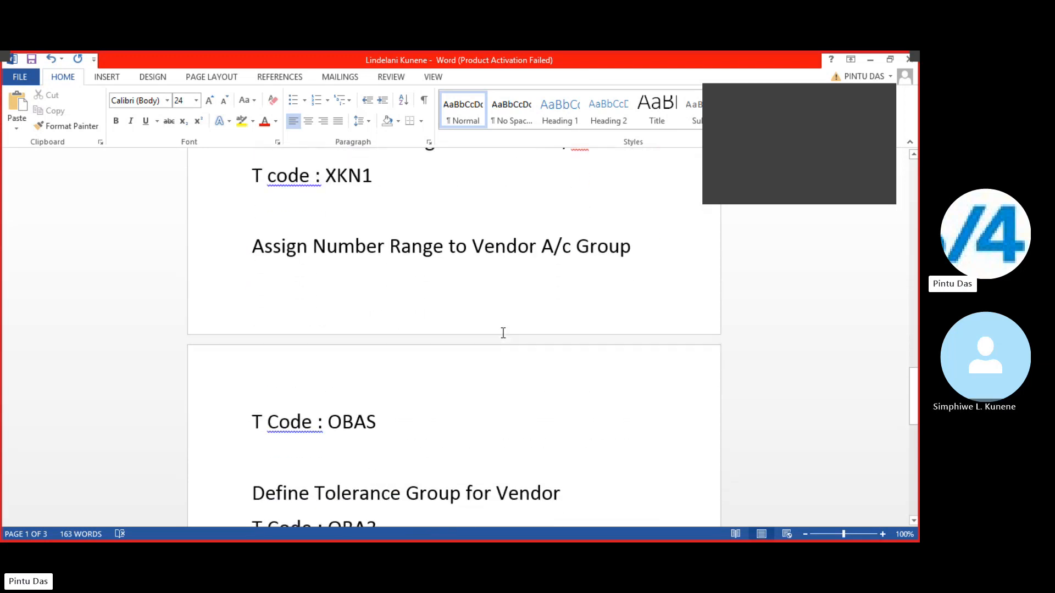
{"action": "scroll", "coordinate": [504, 333], "scroll_direction": "down", "scroll_amount": 7}
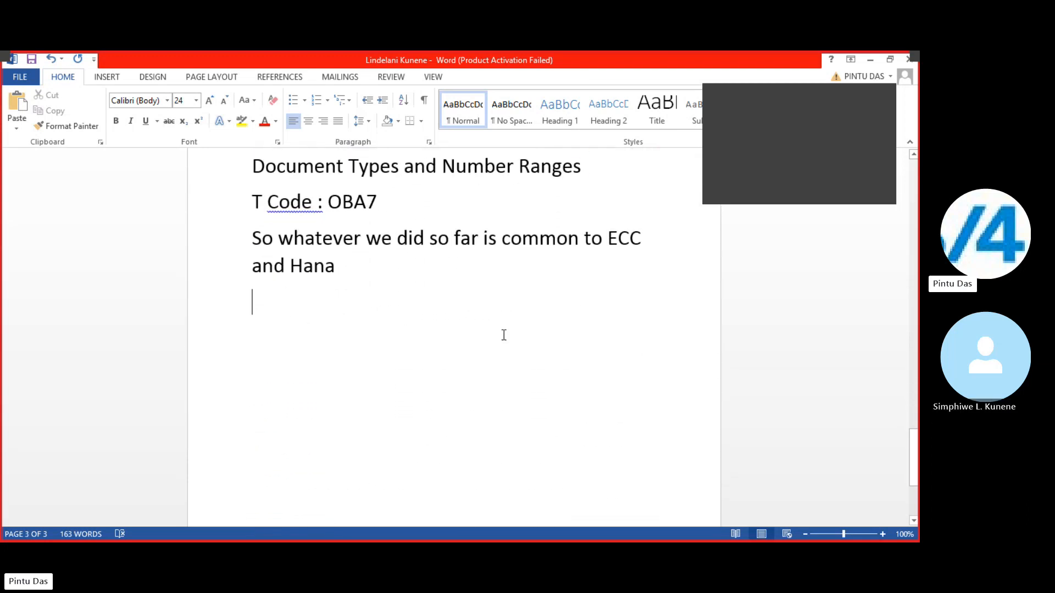
{"action": "type", "text": "Configure "}
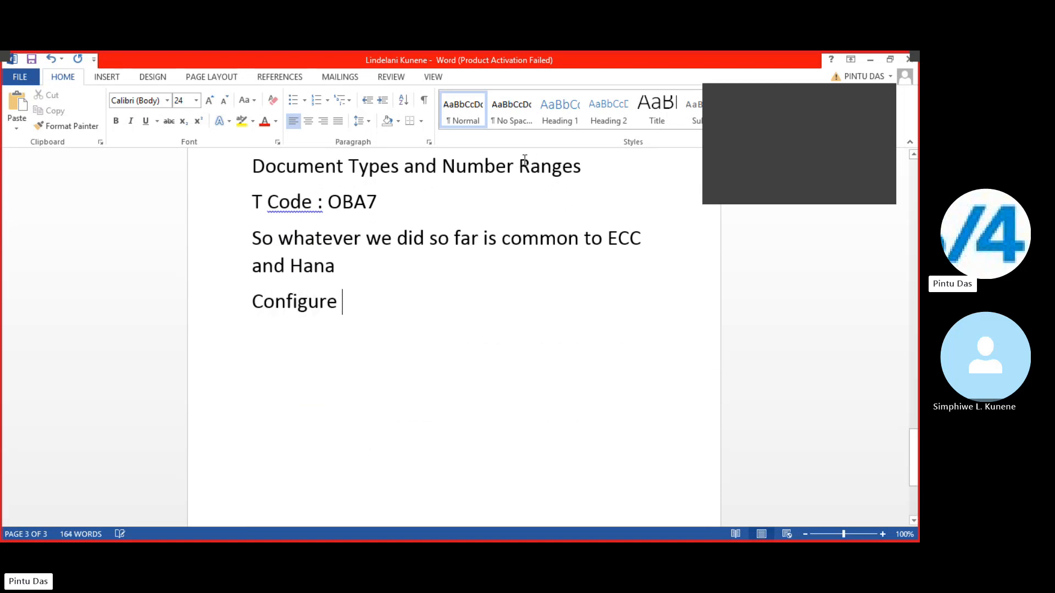
{"action": "type", "text": "Busne"}
{"action": "key", "text": "BackSpace"}
{"action": "key", "text": "BackSpace"}
{"action": "type", "text": "iness "}
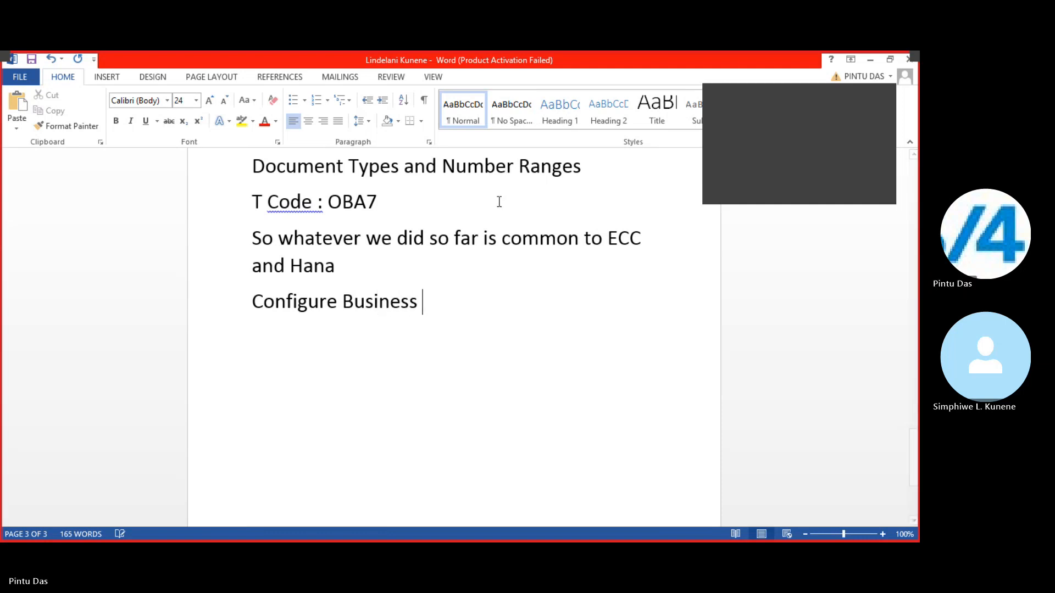
{"action": "type", "text": "Partner"}
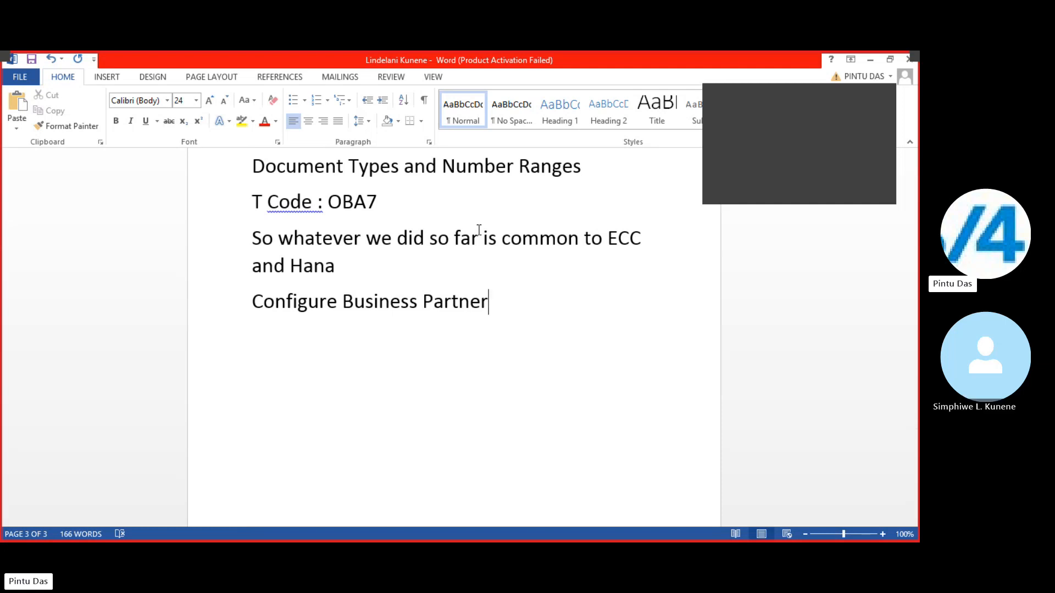
{"action": "scroll", "coordinate": [543, 385], "scroll_direction": "up", "scroll_amount": 3}
{"action": "scroll", "coordinate": [543, 385], "scroll_direction": "up", "scroll_amount": 2}
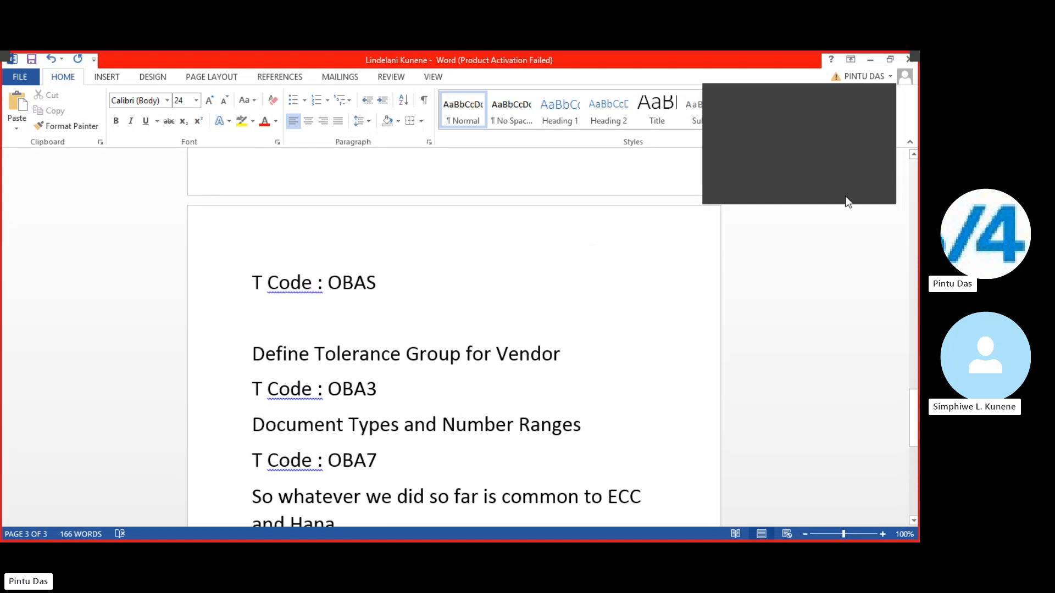